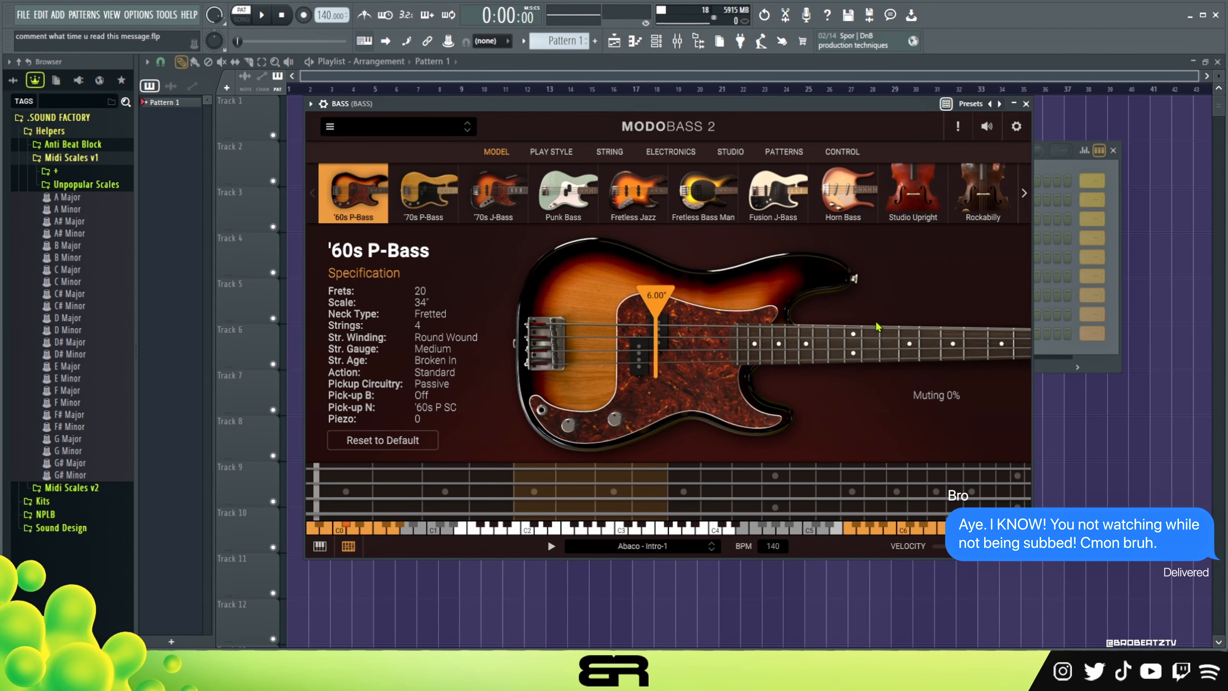
Step: Close the bass instrument window and set the project tempo to 135 BPM
left_click(1026, 104)
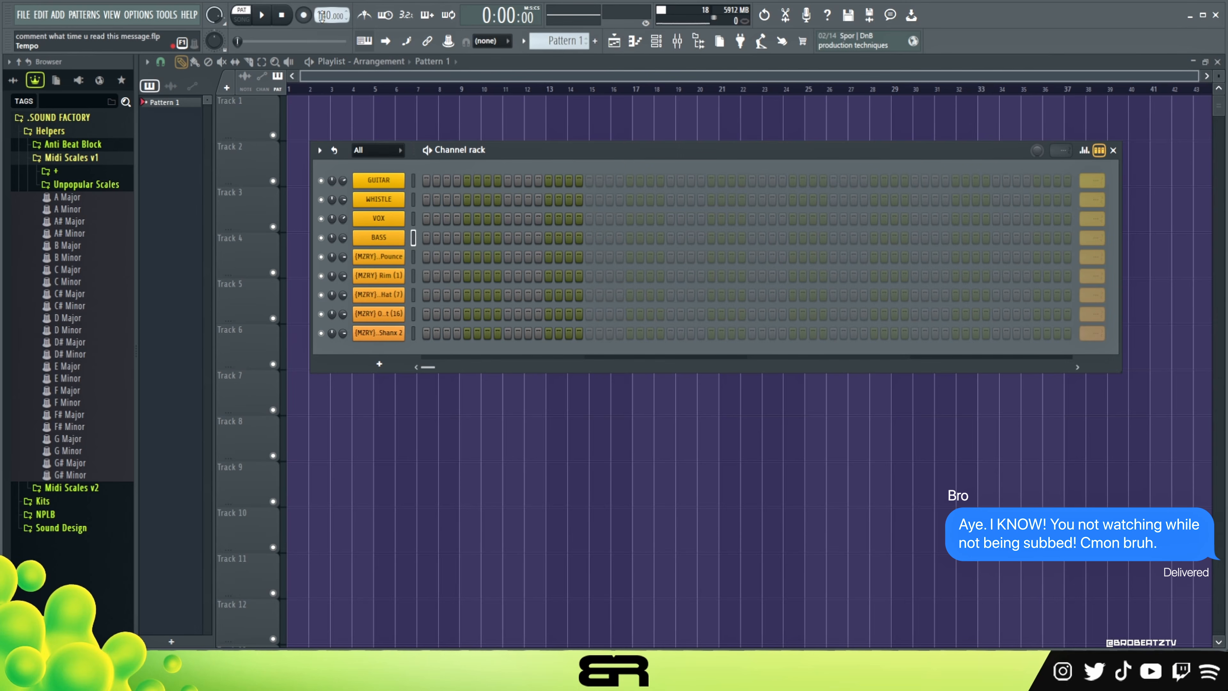
scroll(321, 16, "down", 3)
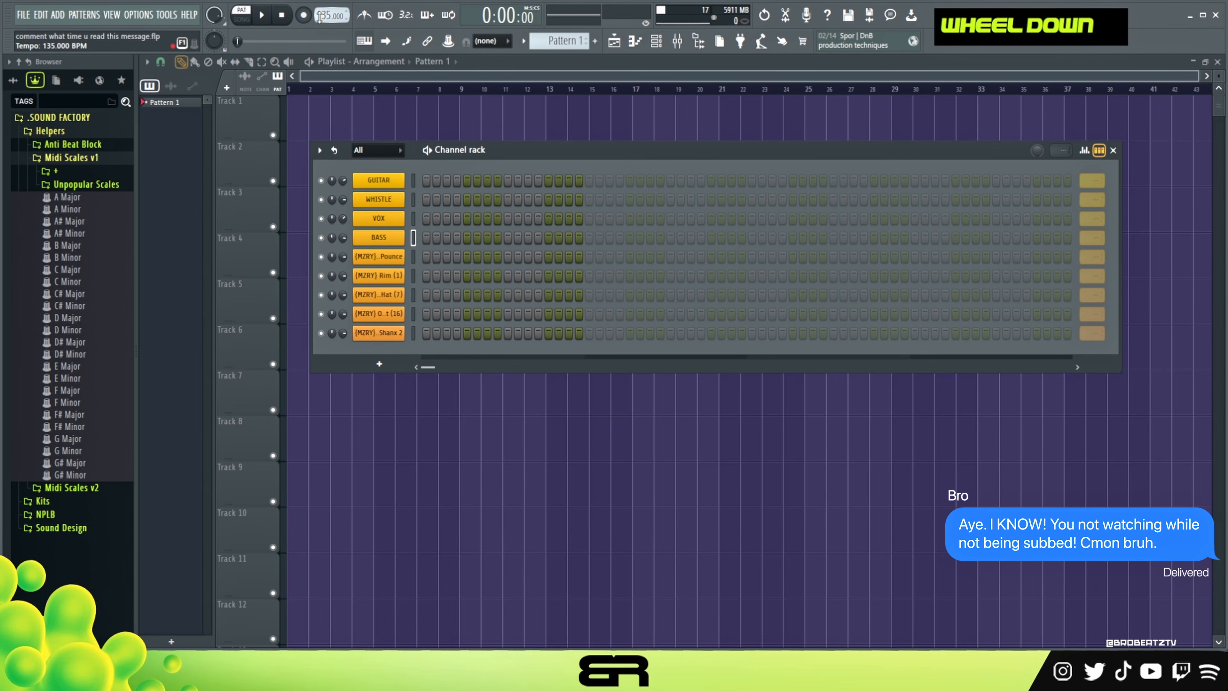
scroll(318, 14, "down", 2)
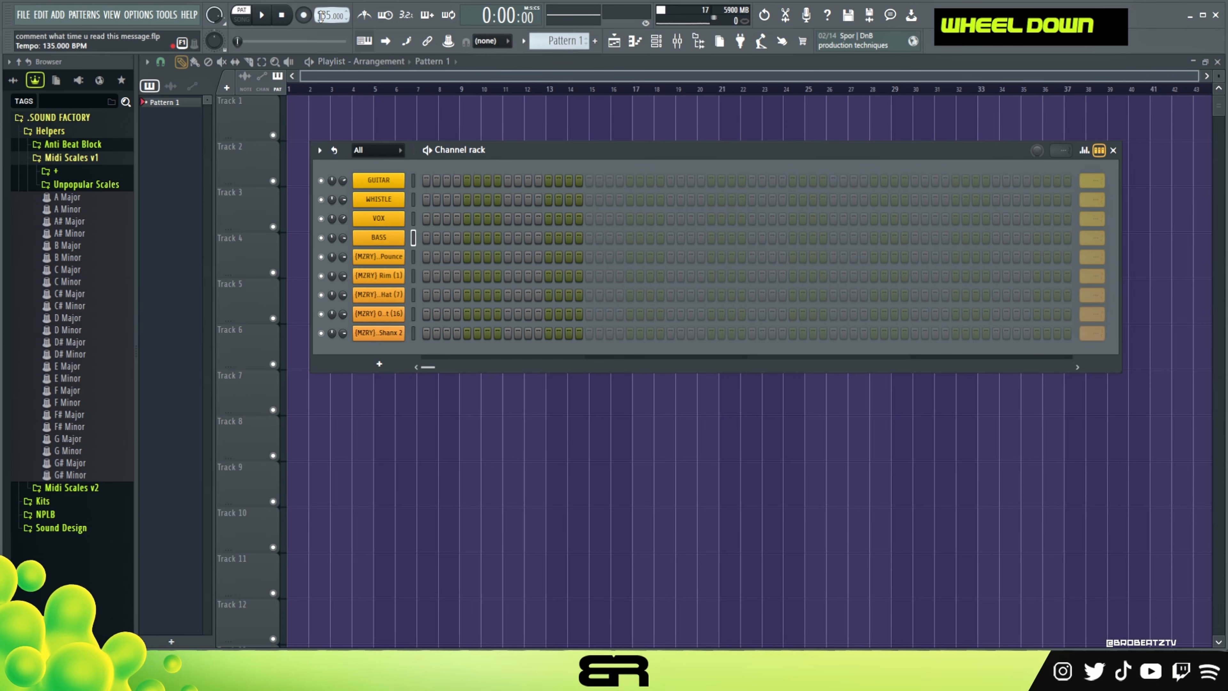
left_click_drag(536, 152, 539, 164)
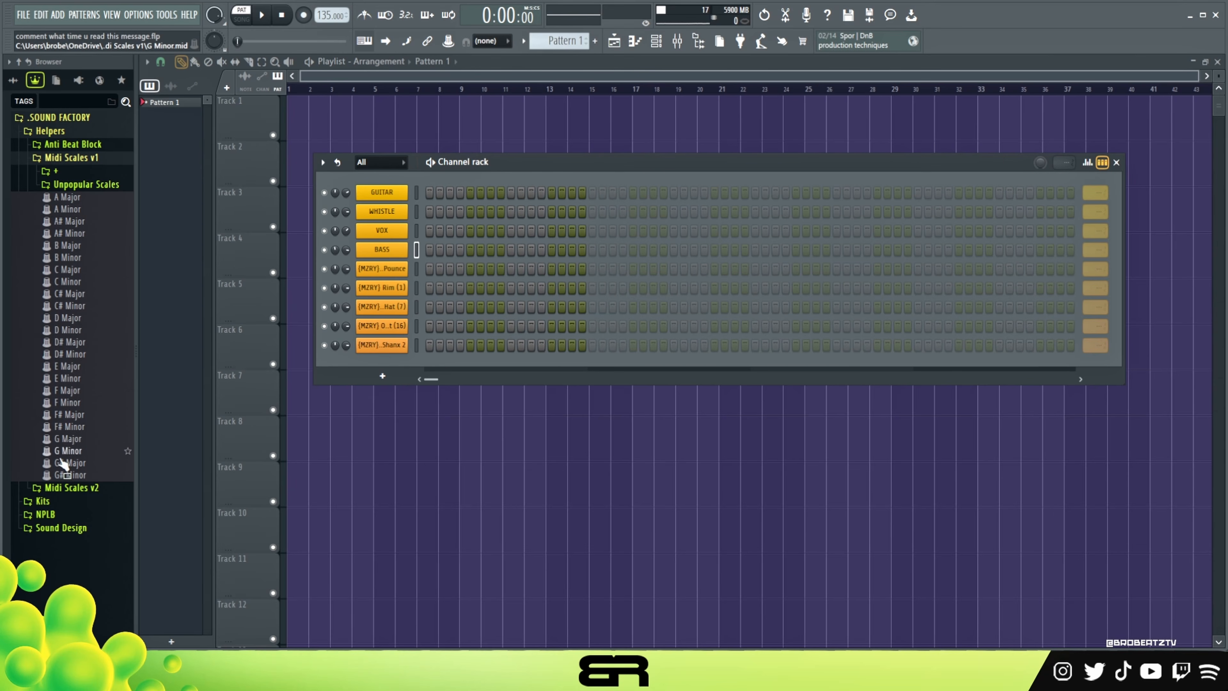
Step: Load the G# Minor scale from Midi Scales v1 as a new channel above GUITAR, and collapse the .SOUND FACTORY folder
left_click_drag(63, 480, 365, 196)
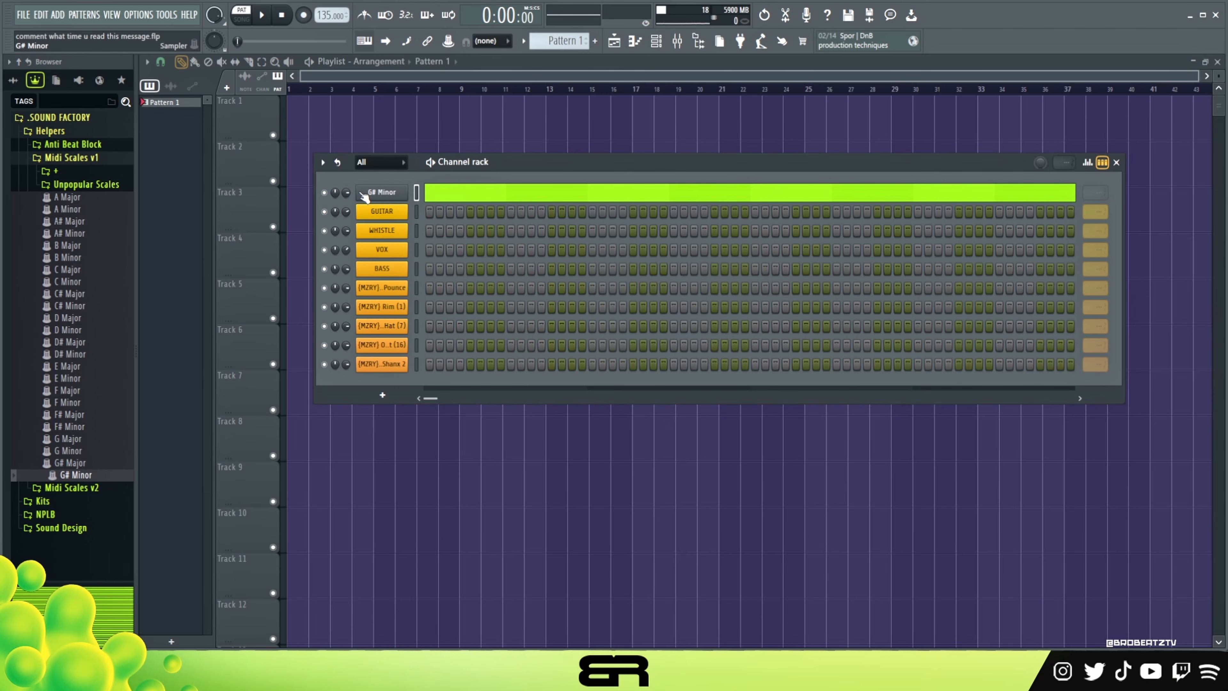
left_click(80, 119)
left_click_drag(486, 161, 462, 136)
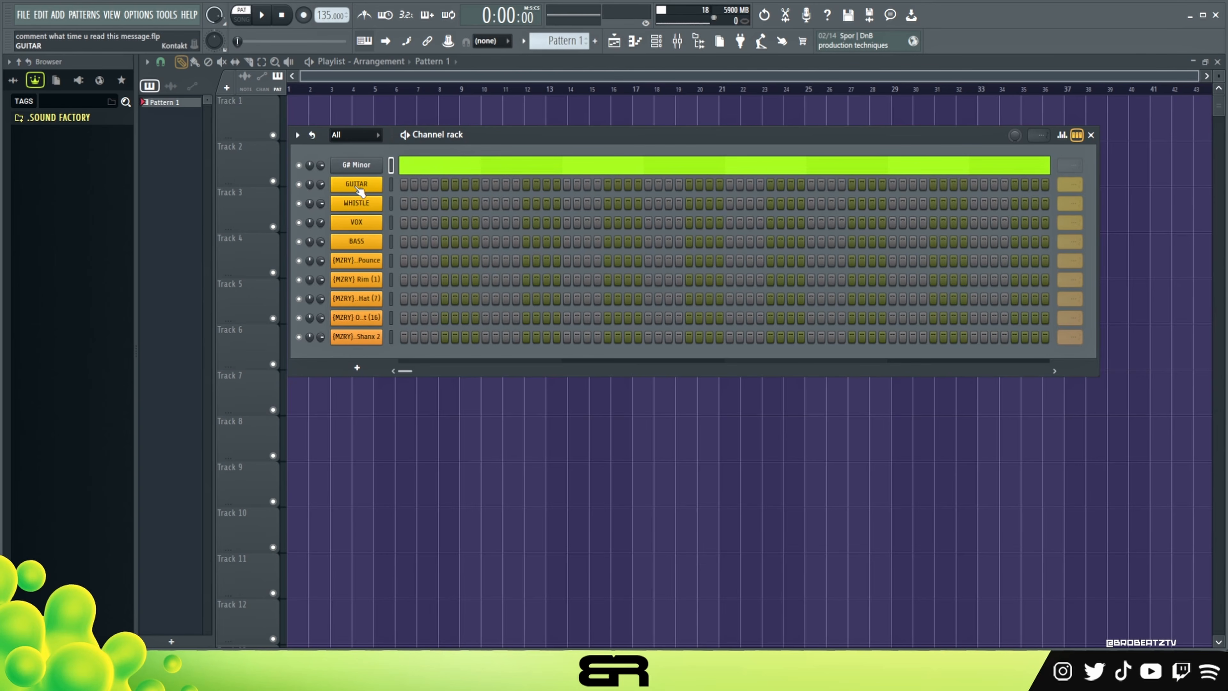
Step: Open the G# Minor channel's notes in the piano roll and transpose all of them down one octave
right_click(357, 244)
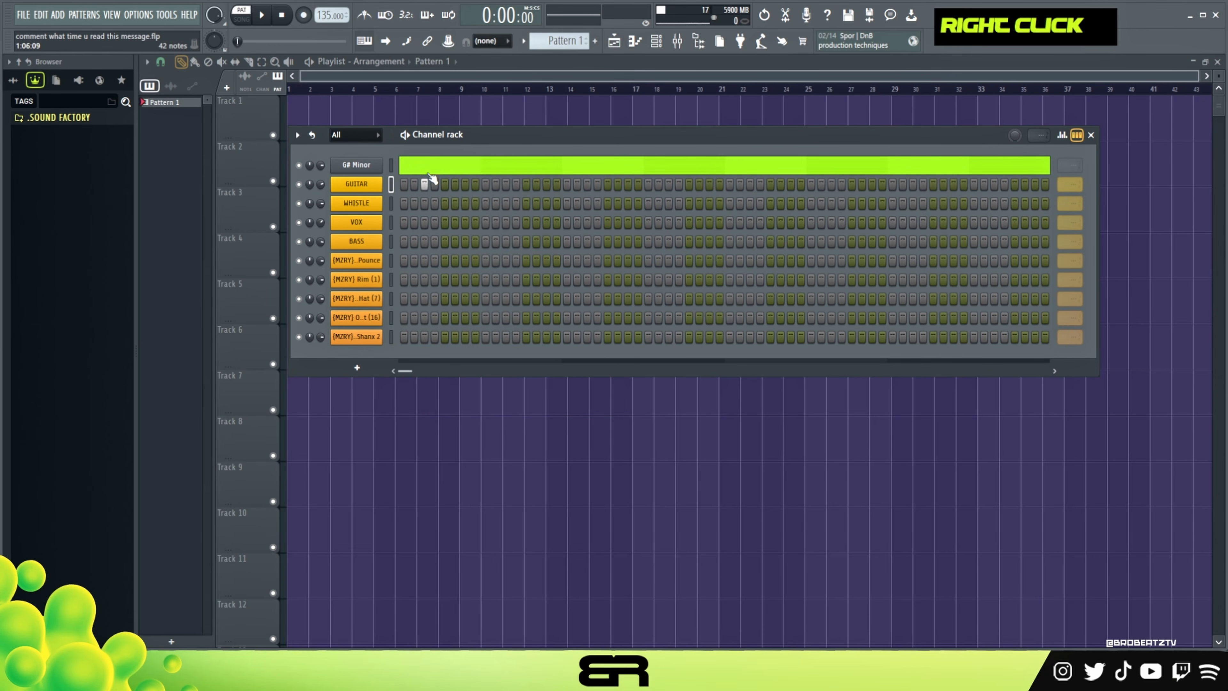
left_click(414, 167)
key("ctrl+a")
key("ctrl+Down")
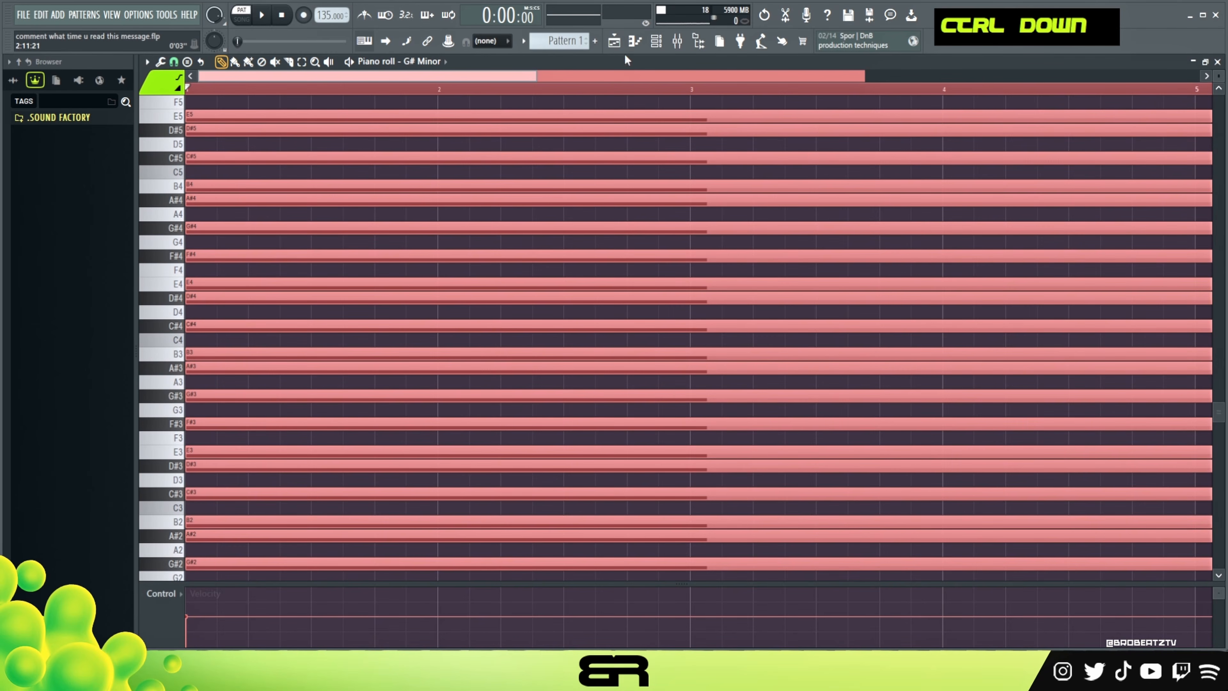
Step: Open the BASS channel's piano roll and place a C#4 note about three beats long at the start of bar 1
left_click(658, 42)
right_click(382, 239)
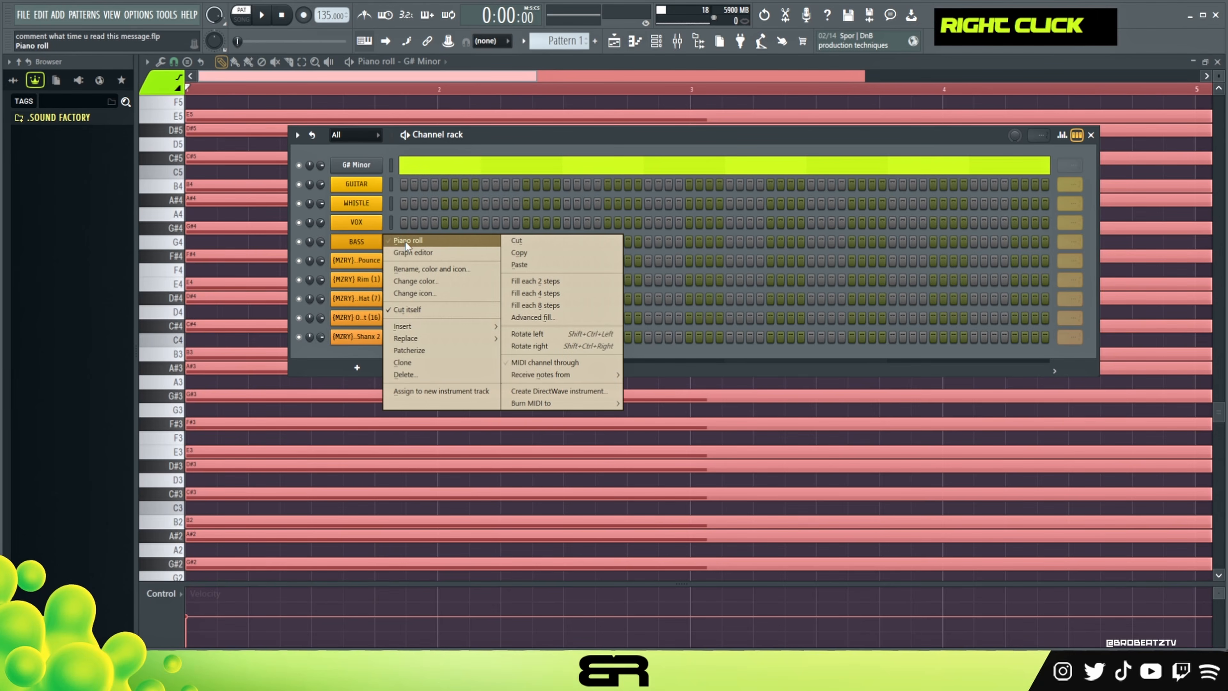
left_click(404, 241)
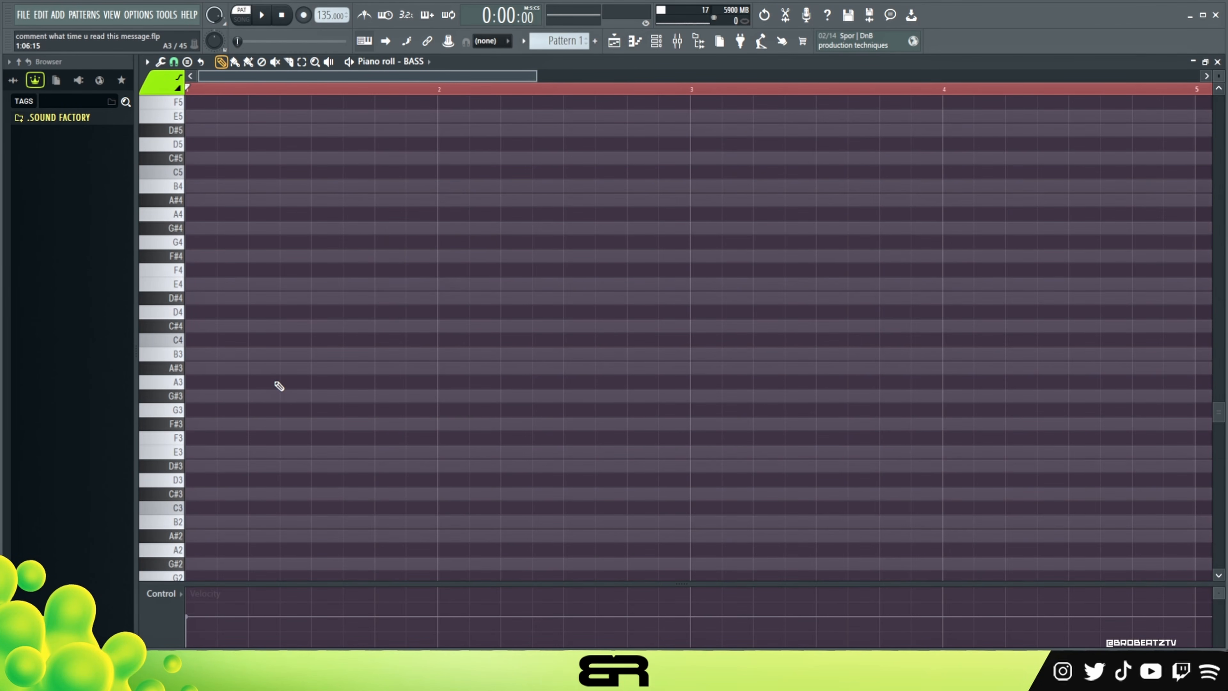
right_click(203, 400)
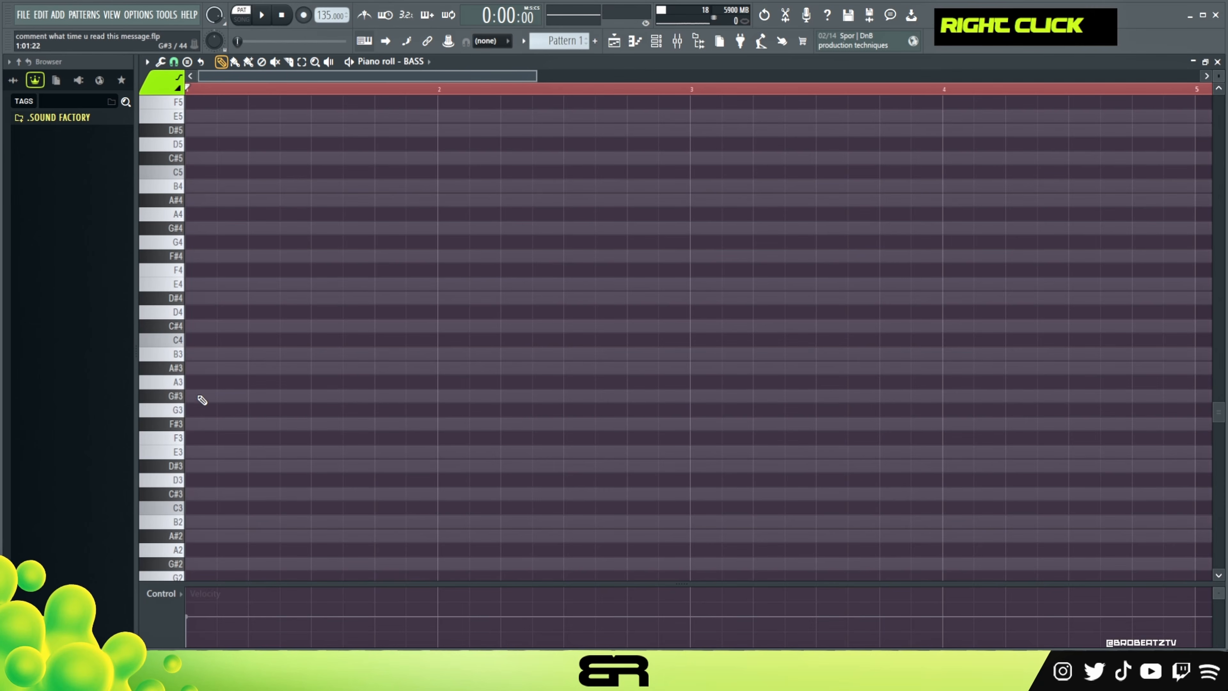
left_click(266, 333)
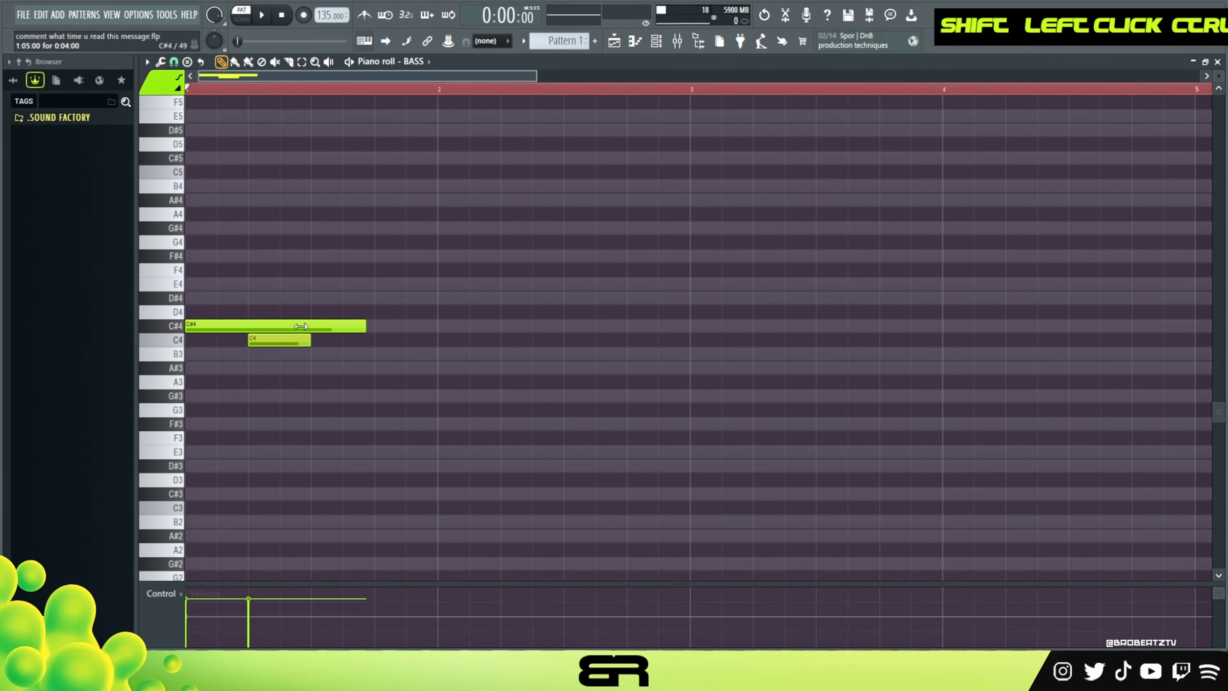
right_click(280, 341)
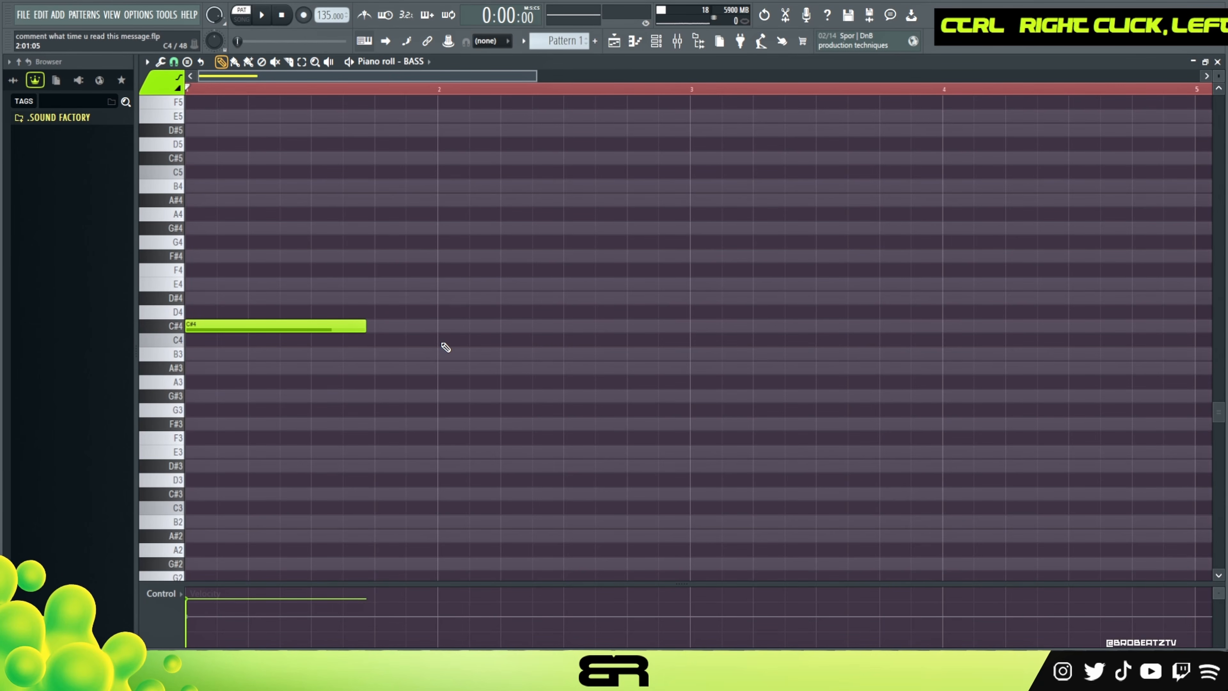
left_click(447, 285)
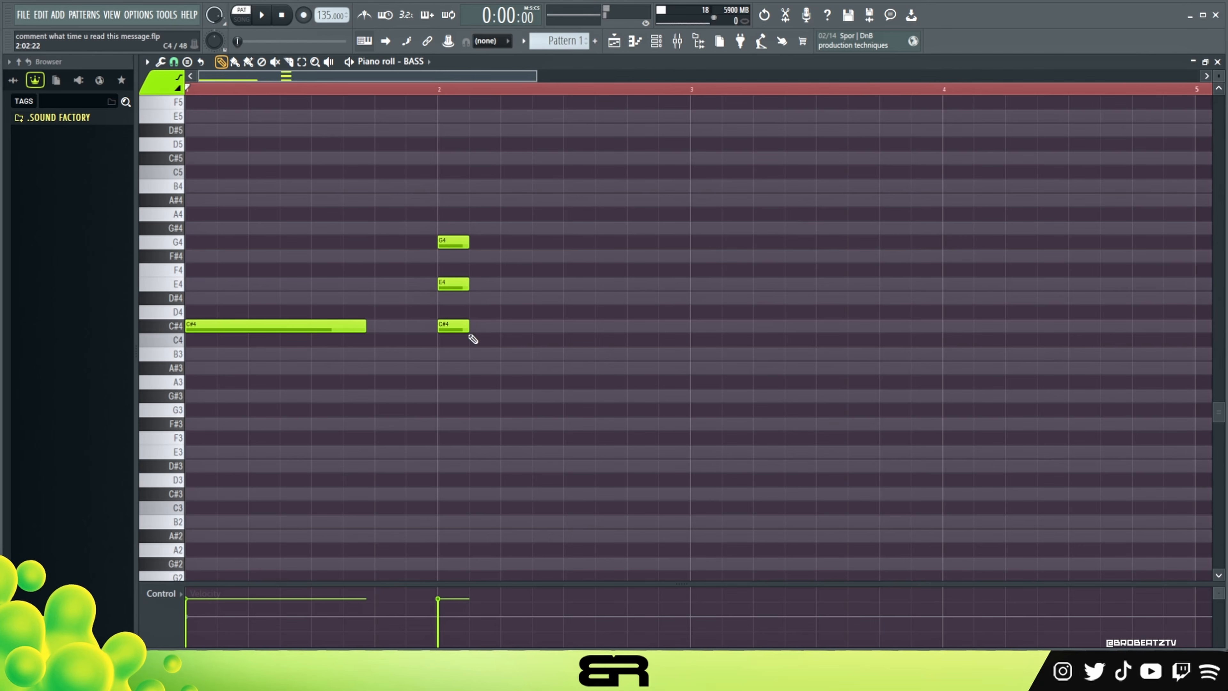
right_click(453, 241)
left_click(511, 226, "ctrl")
key("ctrl+Down")
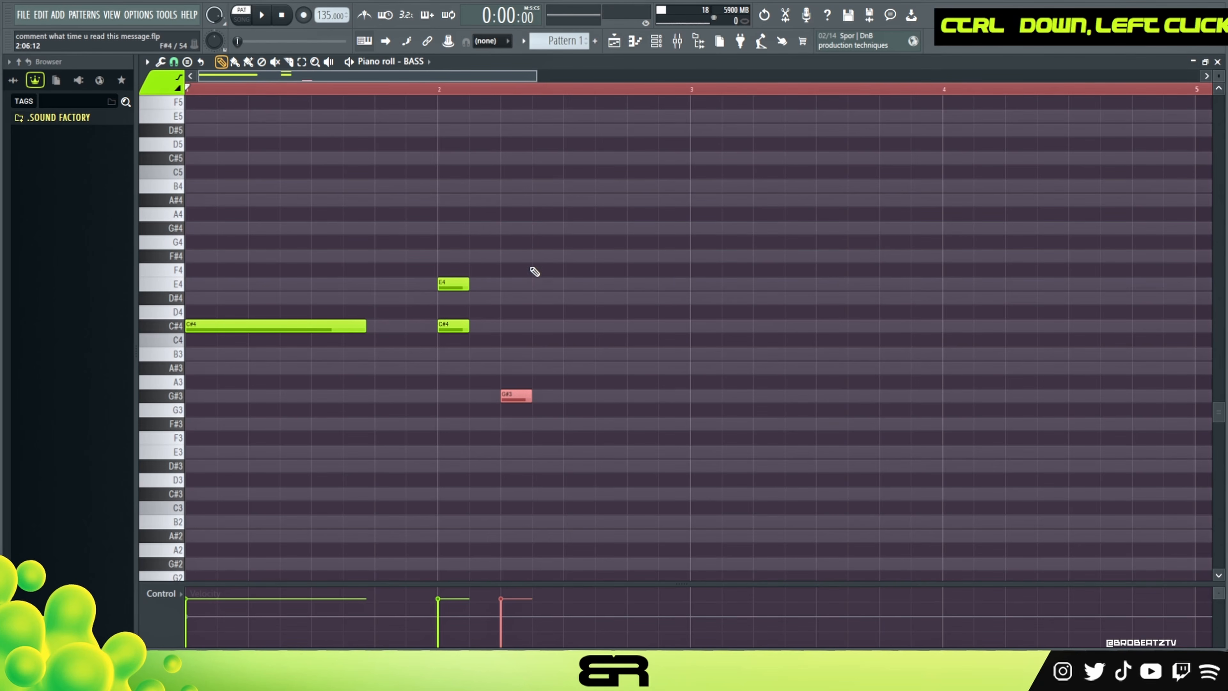
right_click(516, 395)
right_click(454, 284)
right_click(454, 326)
Step: Copy the C#4 note to E4 and G#4 at bar 1, and place an equally long F#4 note on beat 4
left_click_drag(227, 322, 215, 223)
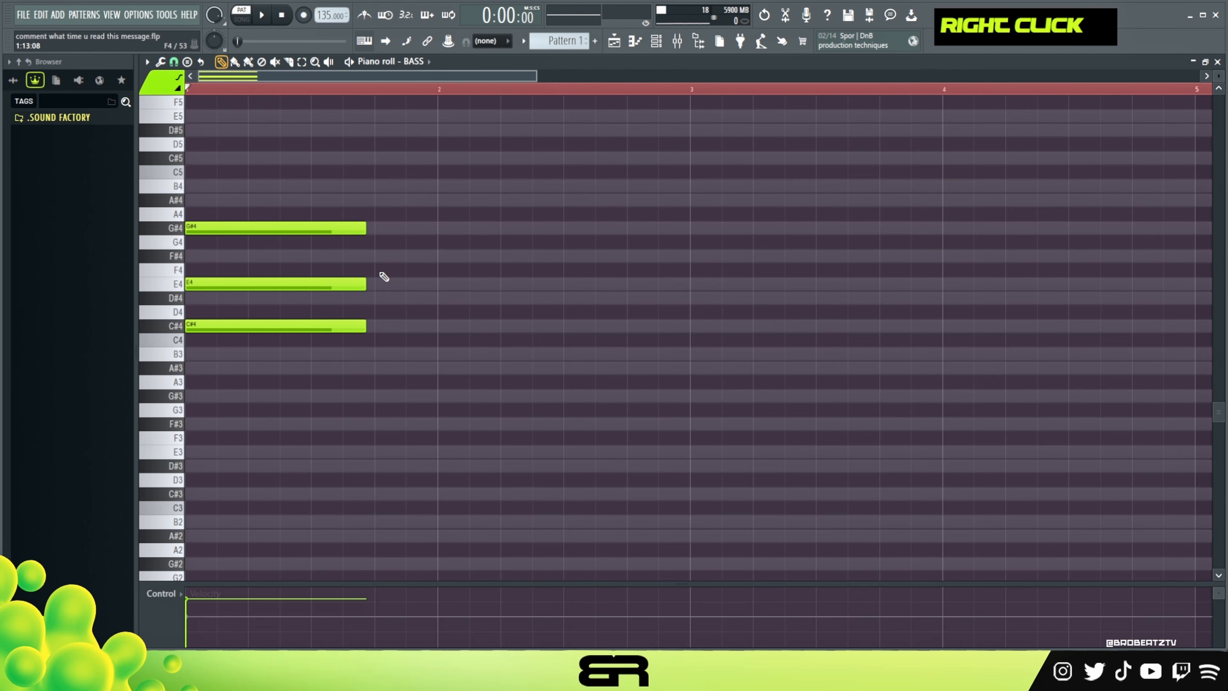
left_click_drag(348, 284, 339, 256)
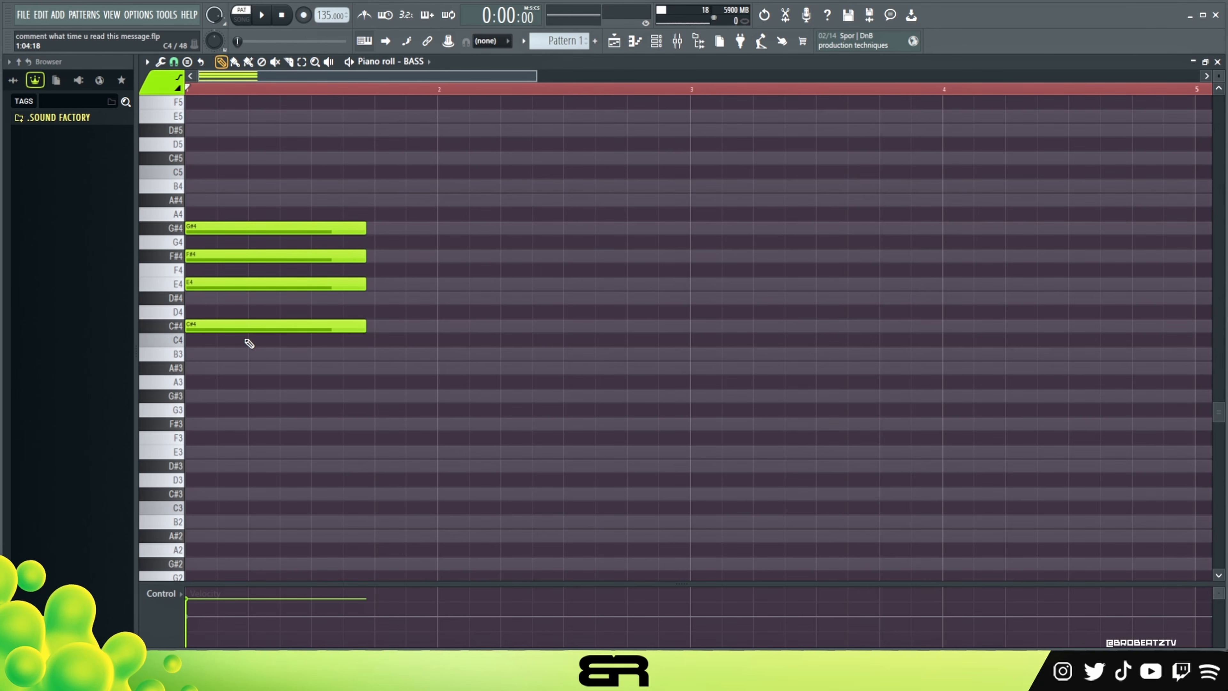
left_click_drag(275, 250, 423, 262)
right_click(457, 286)
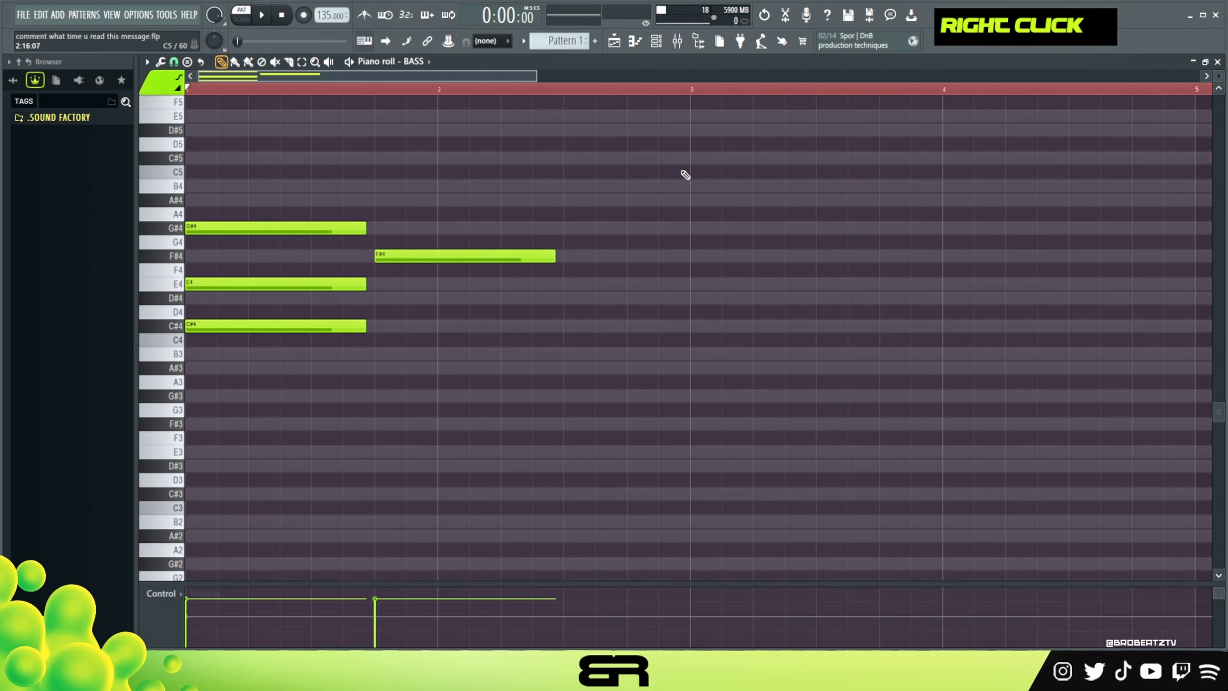
Step: Spread the stacked notes into a sequence, moving G#4 to late bar 2 and C#4 to beat 4 of bar 3, keeping E4 first
left_click_drag(444, 92, 504, 124)
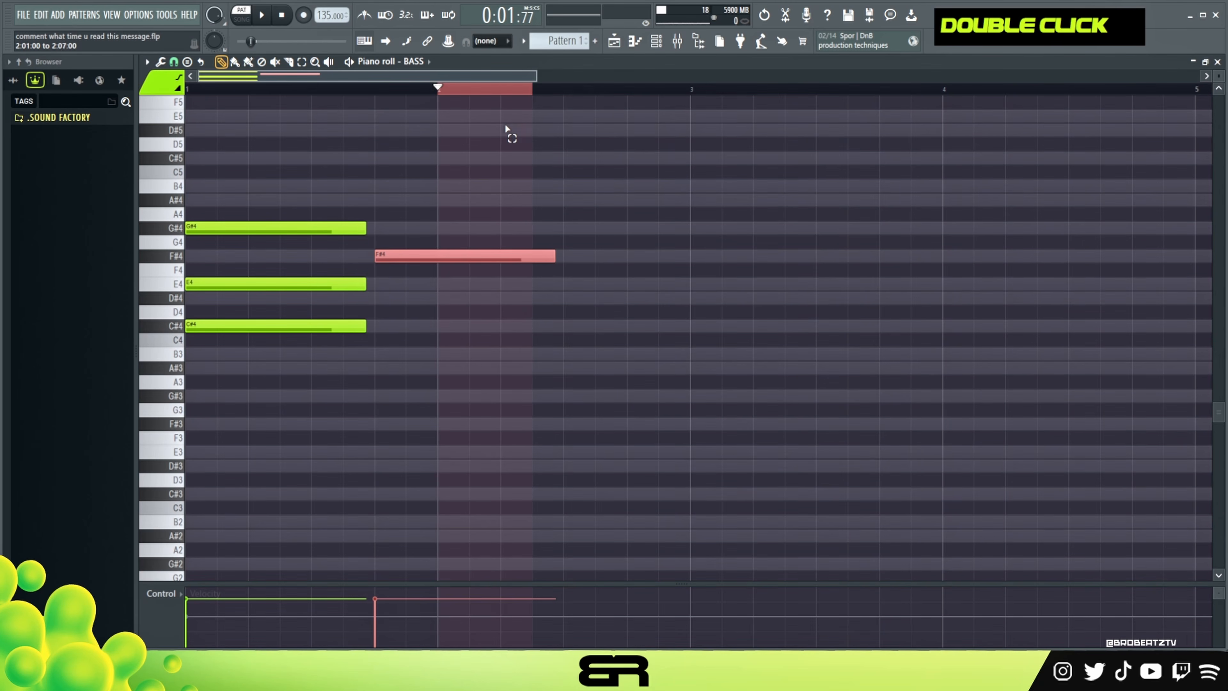
double_click(447, 84)
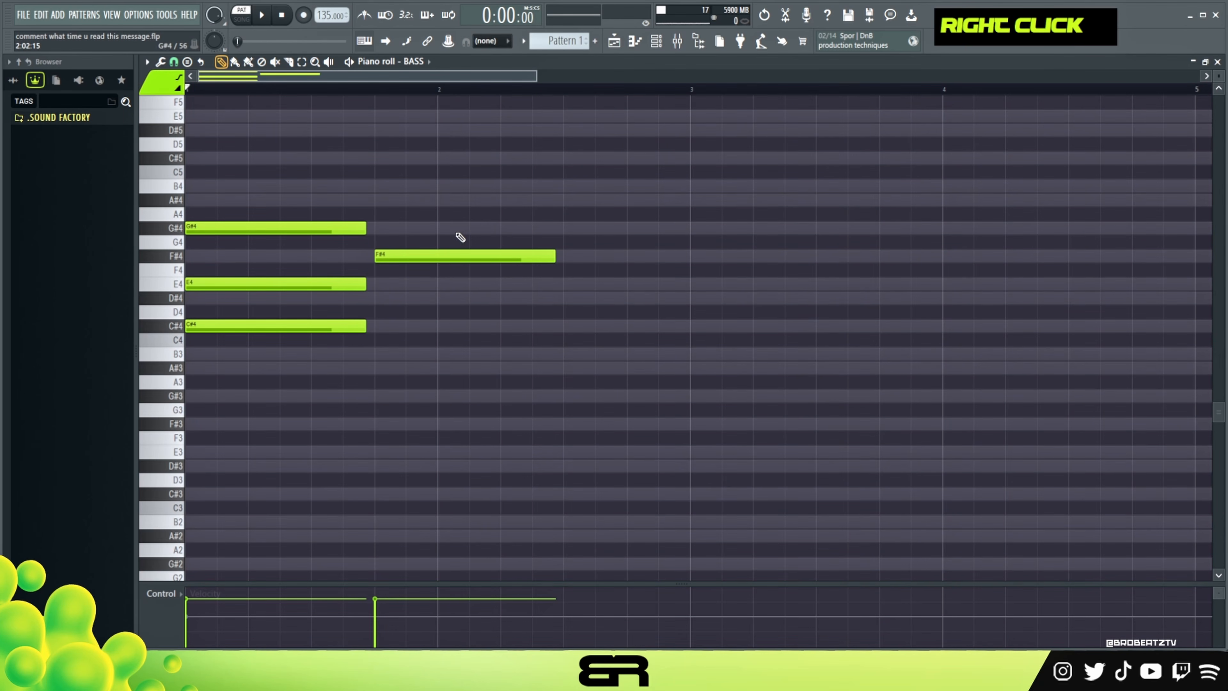
left_click_drag(269, 234, 669, 232)
left_click_drag(256, 331, 886, 326)
mouse_move(279, 248)
left_mouse_down()
mouse_move(738, 142)
mouse_move(762, 154)
mouse_move(932, 384)
left_mouse_up()
right_click(768, 426)
left_click_drag(869, 278, 973, 372)
right_click(972, 372)
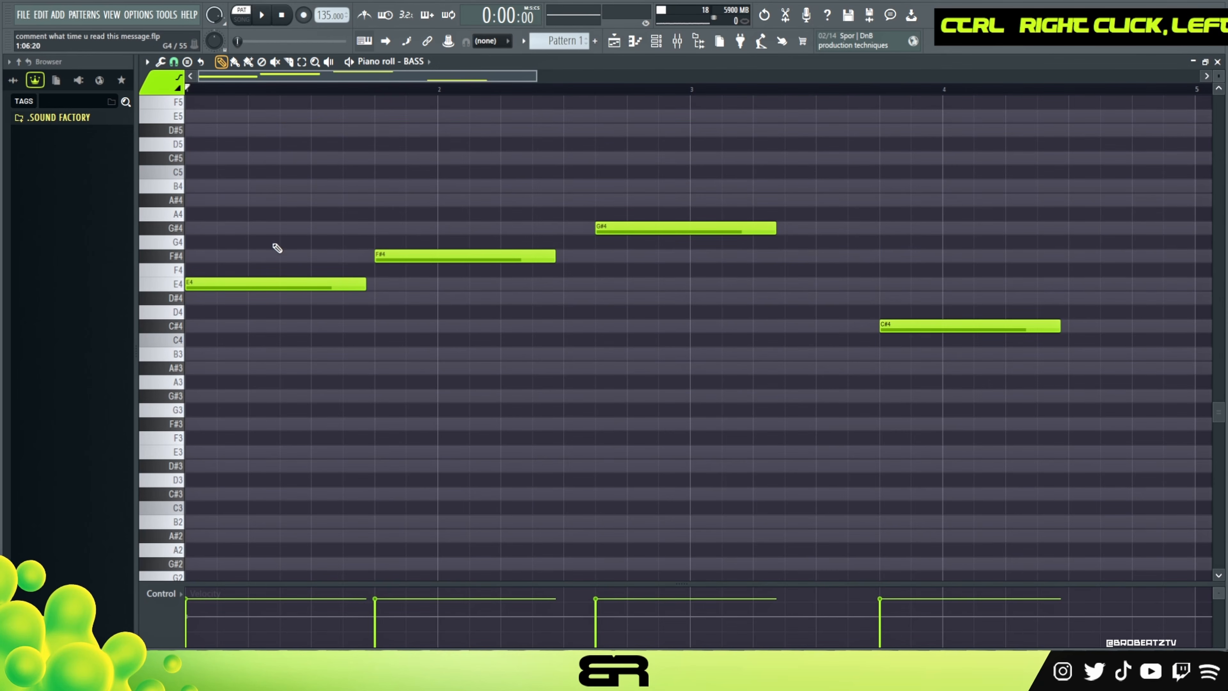
Step: Transpose all the bass notes down one octave and play the pattern
key("ctrl+a")
key("ctrl+Down")
right_click(342, 248)
key("space")
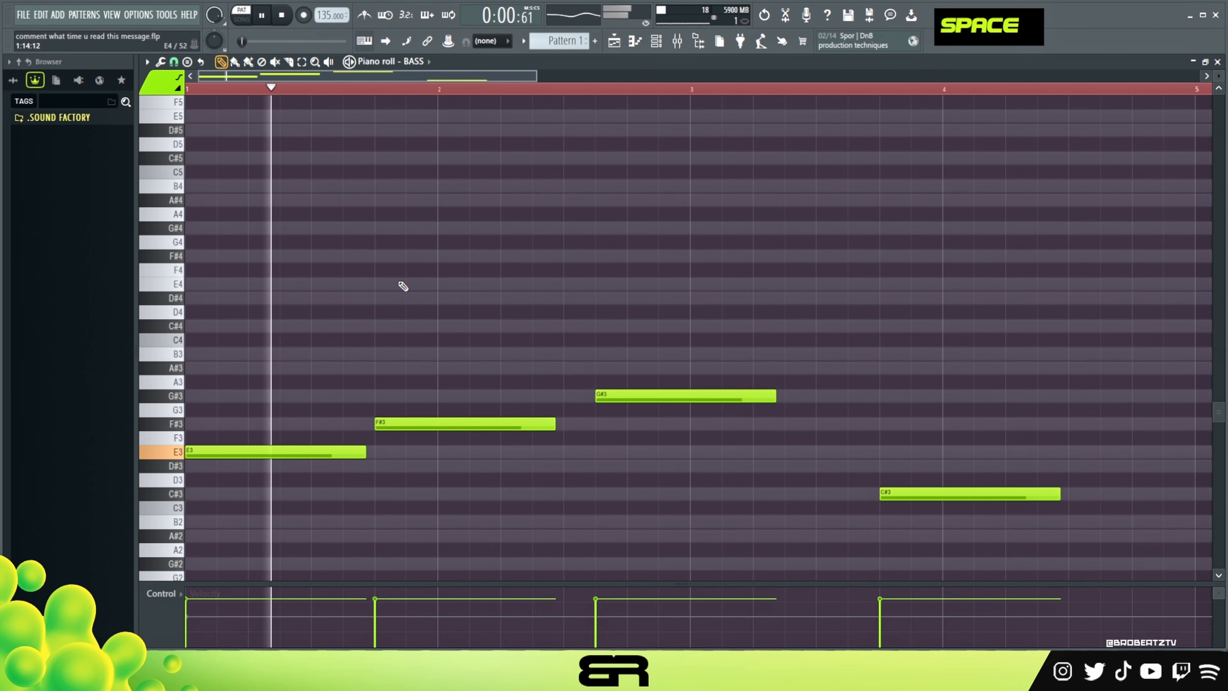
Step: Audition the bassline and move the F#3 note to beat 2 of bar 2
right_click(471, 403)
key("space")
key("space")
key("space")
key("space")
left_click_drag(405, 425, 530, 425)
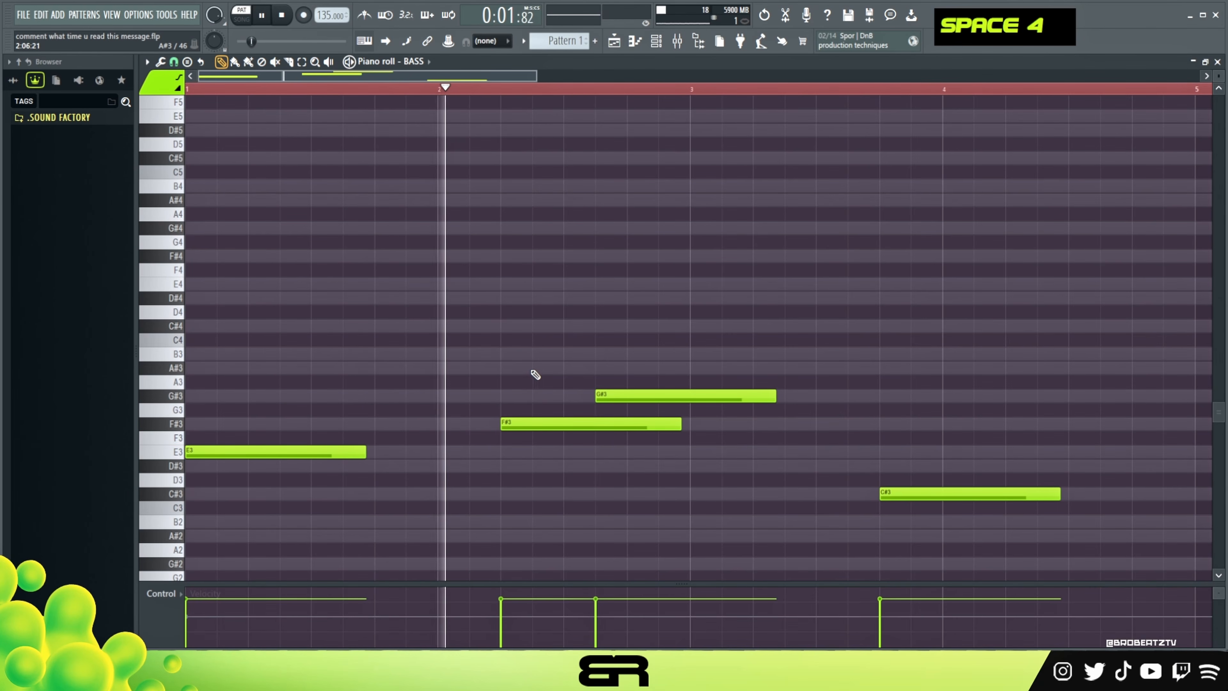
key("space")
Step: Add two short, adjacent E3 notes around the start of bar 2, leading into the F#3 note
right_click(483, 417)
left_click(428, 452)
left_click_drag(578, 451, 467, 453)
left_click(474, 453)
key("space")
right_click(515, 483)
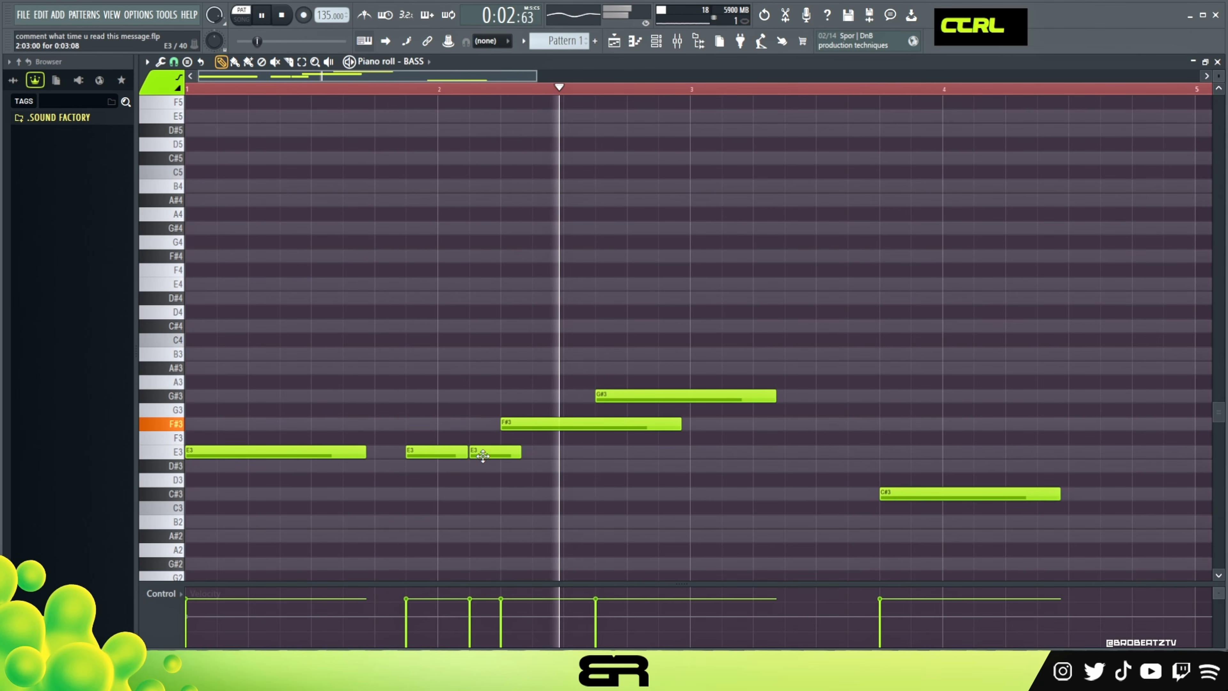
Step: Slightly lower the velocity of all the bass notes and listen to the pattern
key("ctrl+a")
key("space")
key("space")
scroll(486, 440, "down", 3)
right_click(468, 377)
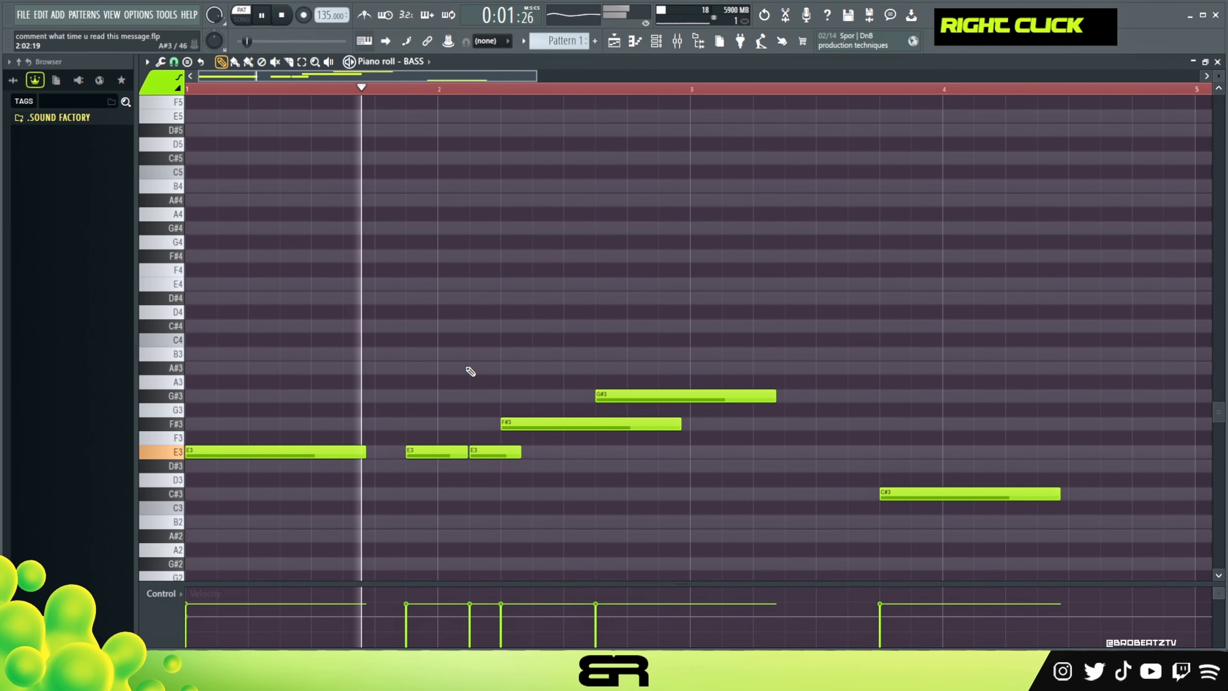
Step: Move G#3 to the start of bar 3 and turn the long F#3 into two shorter consecutive F#3 notes
key("space")
key("space")
left_click_drag(608, 399, 592, 425)
left_click(596, 424, "alt")
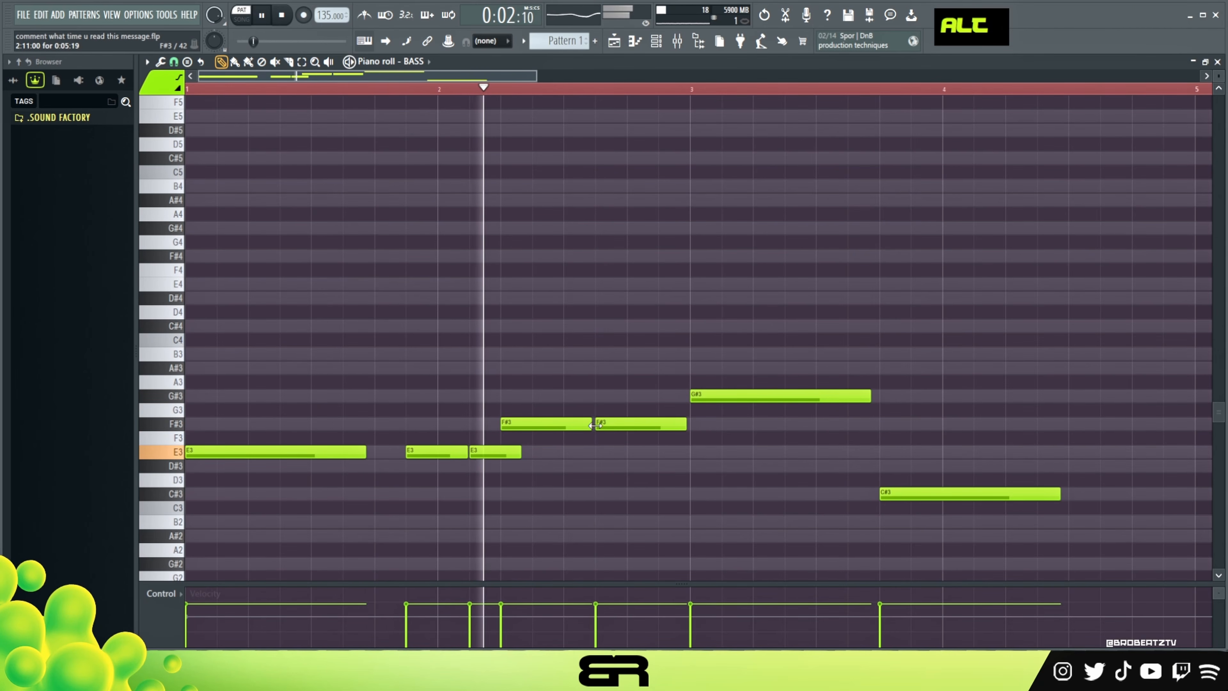
right_click(704, 448)
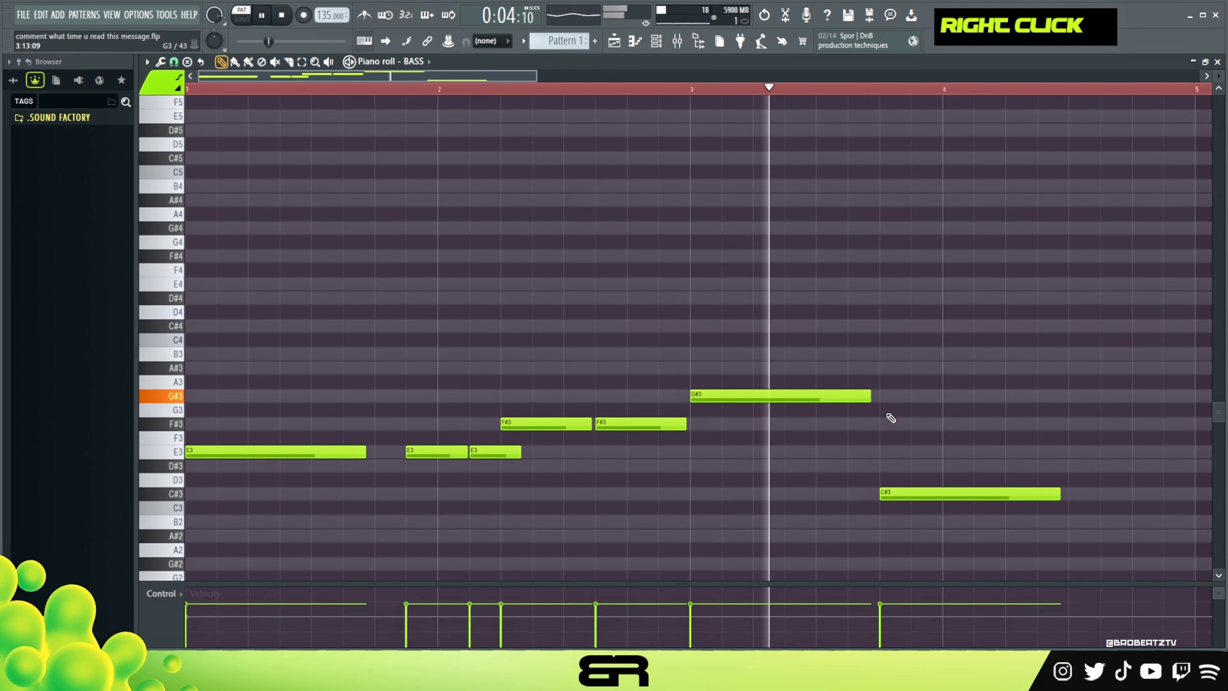
Step: Move the C#3 note to beat 2 of bar 4 and extend G#3 to nearly the end of bar 3
key("space")
left_click_drag(891, 493, 1016, 493)
key("space")
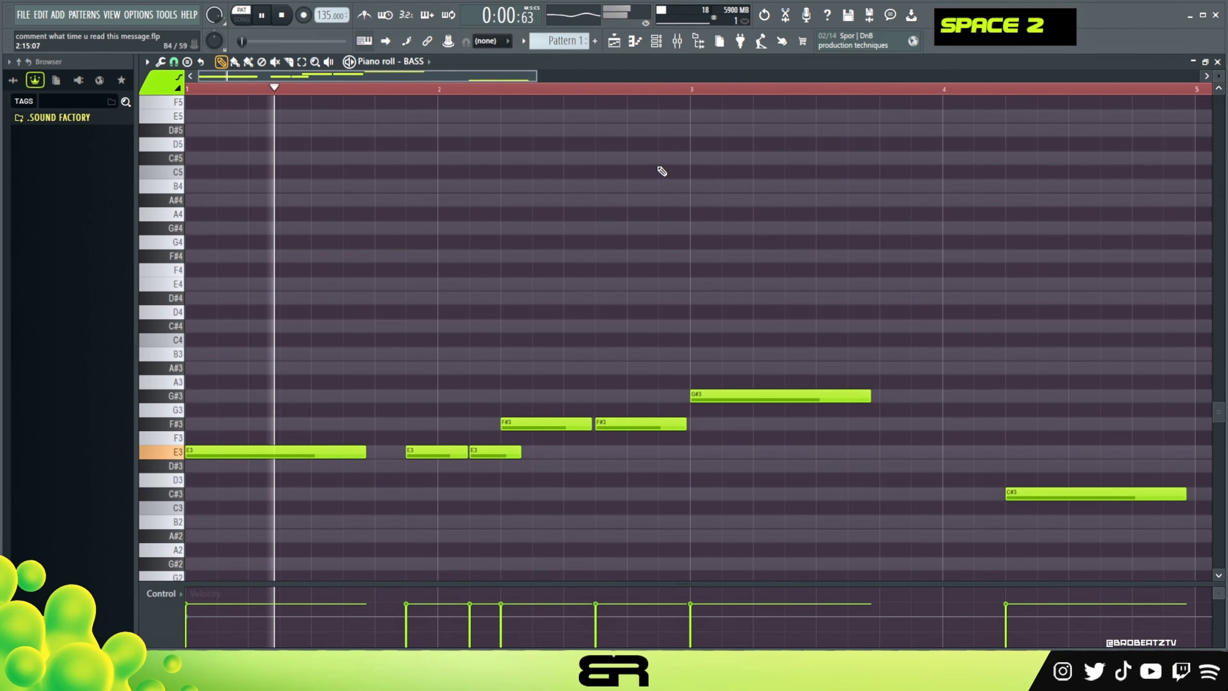
left_click(692, 88)
left_click_drag(871, 395, 935, 401)
key("space")
Step: Raise the last note one octave to C#4 and extend G#3 slightly past the start of bar 4
left_click(1093, 494, "ctrl")
key("ctrl+Up")
right_click(1031, 415)
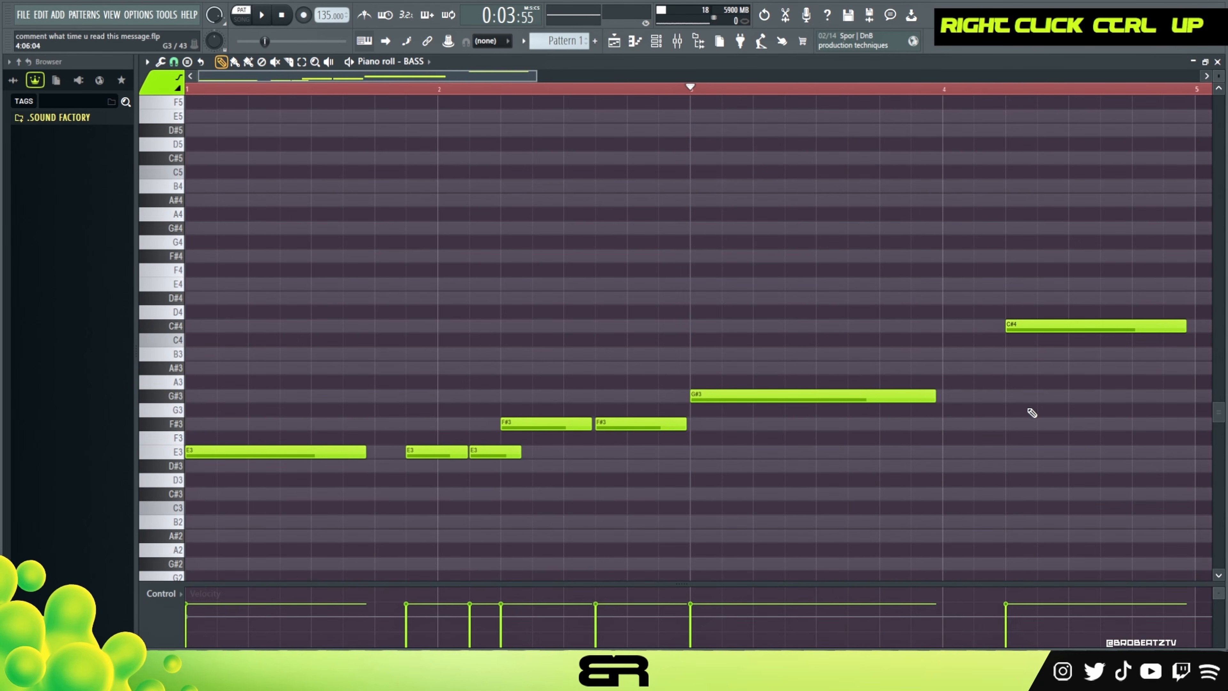
key("space")
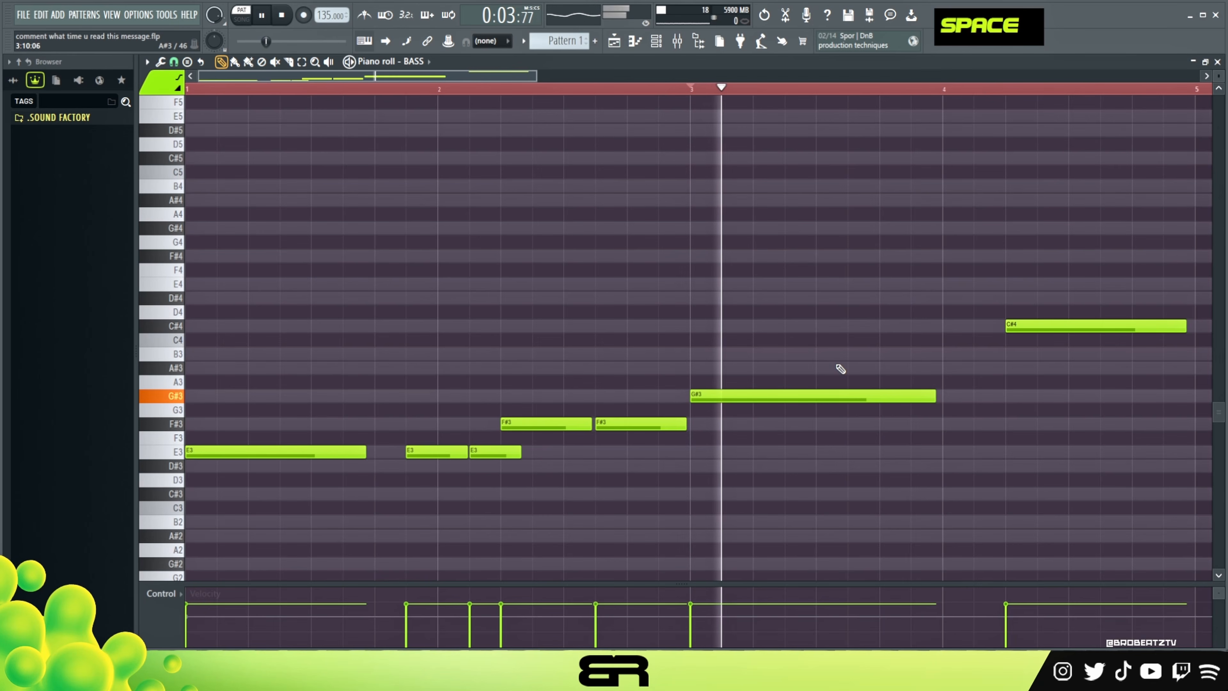
left_click_drag(935, 396, 964, 396)
right_click(1001, 410)
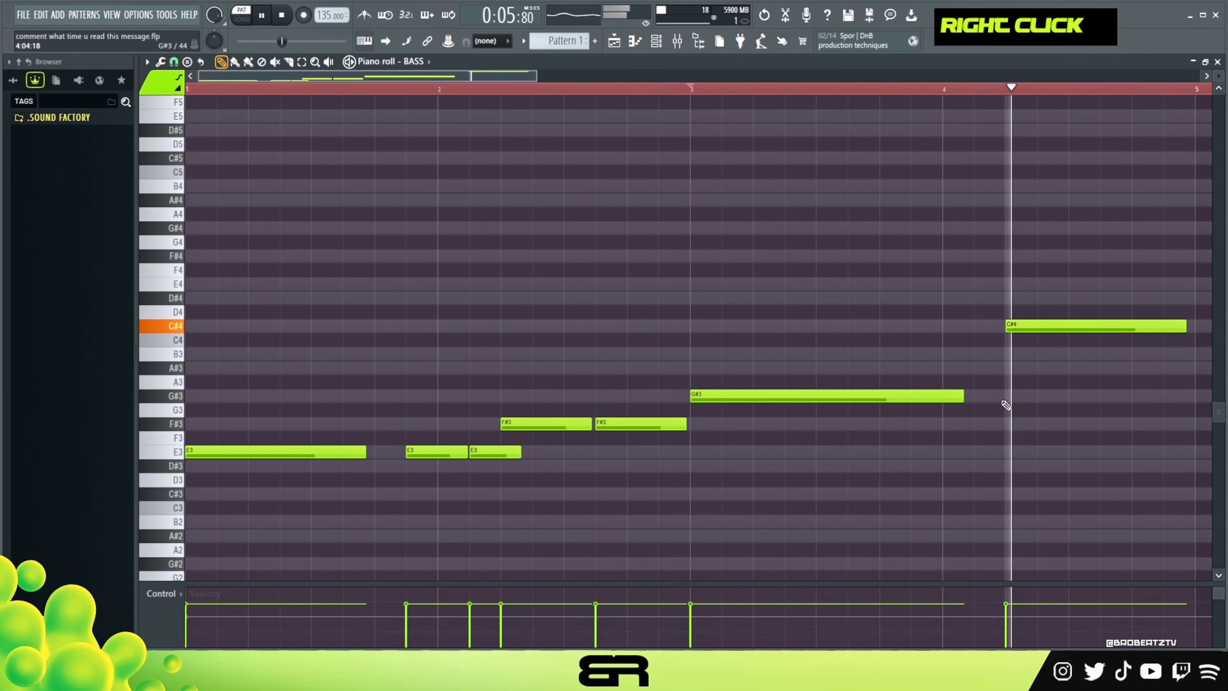
Step: Lengthen the C#4 note slightly and shorten the second short E3 to end just before F#3
key("space")
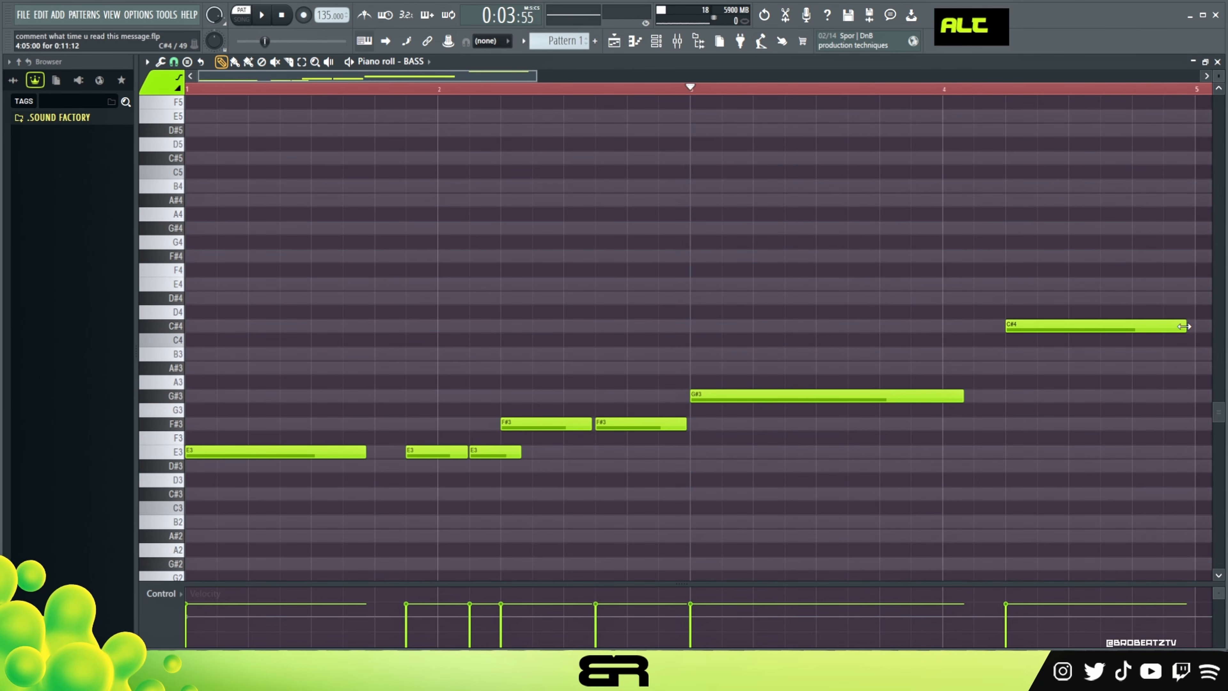
left_click_drag(1183, 326, 1189, 326)
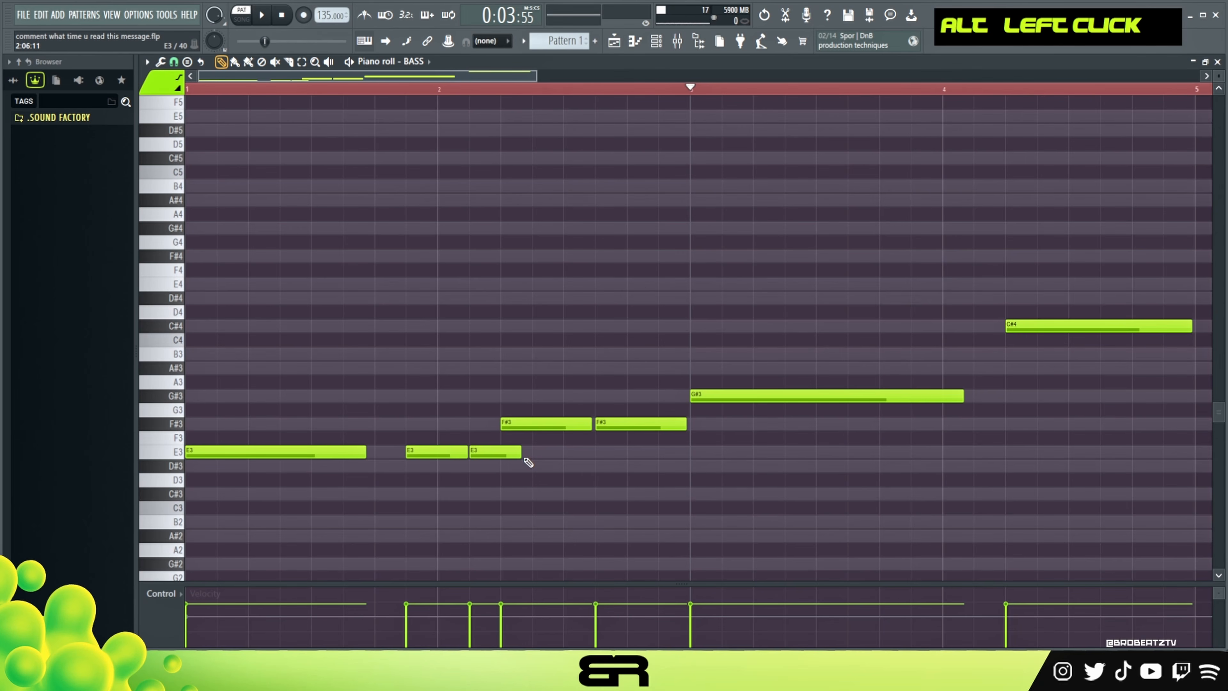
left_click_drag(520, 452, 497, 453)
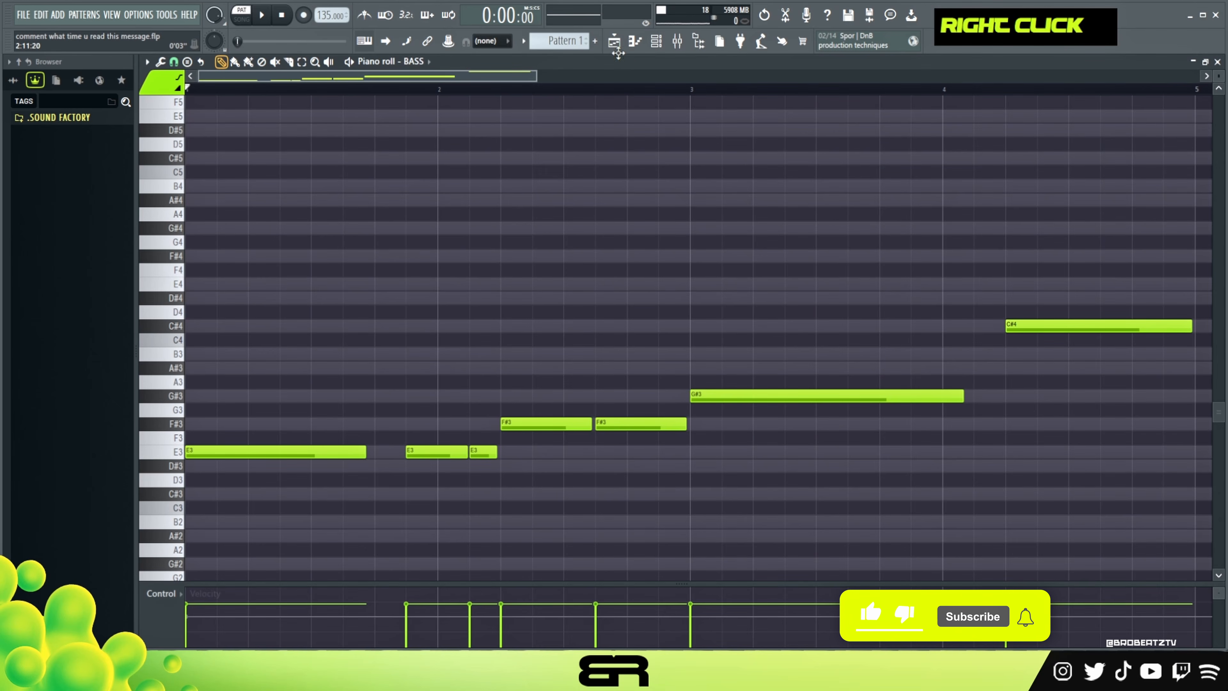
Step: Copy the BASS channel's notes into the GUITAR channel
key("F6")
right_click(357, 184)
key("Escape")
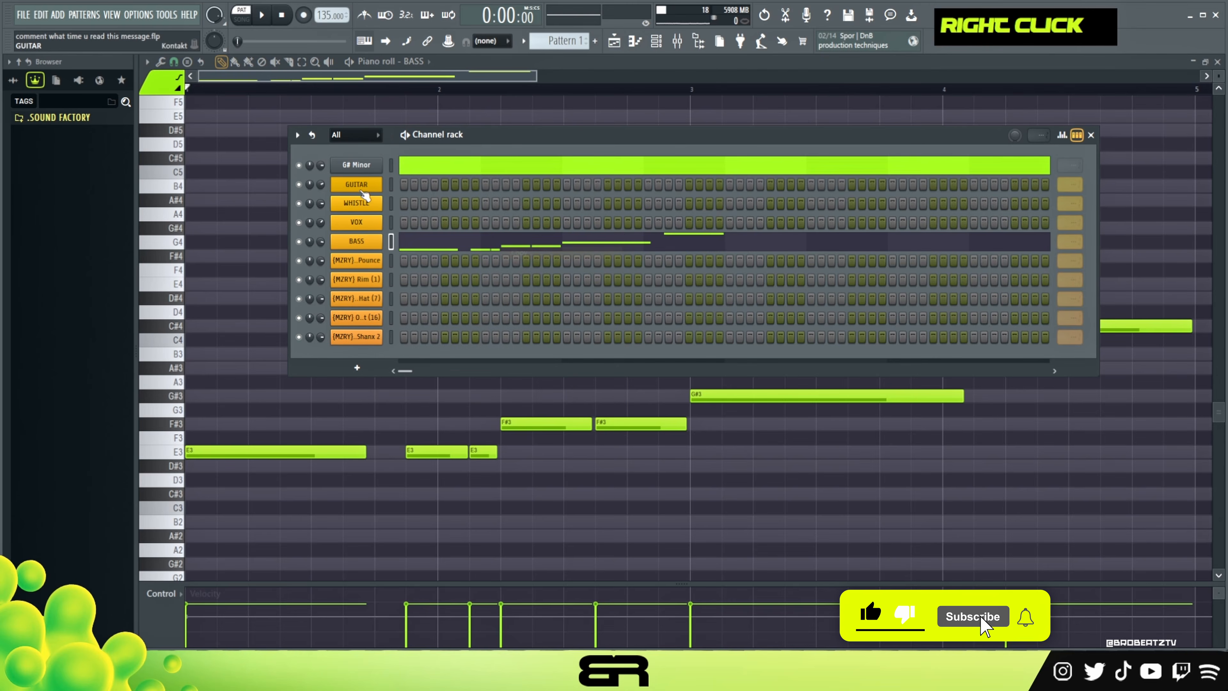
right_click(363, 193)
left_click(569, 208)
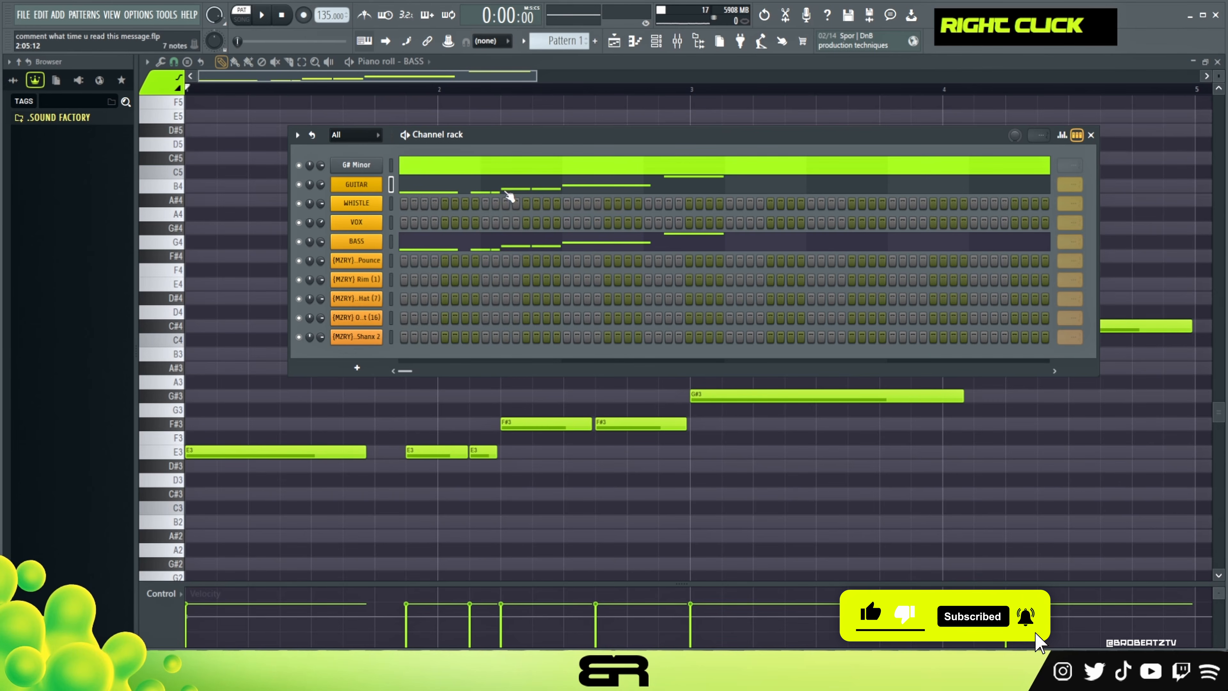
Step: Open the GUITAR channel's piano roll and transpose all its notes up one octave
left_click(507, 193)
key("ctrl+a")
key("ctrl+Up")
right_click(522, 339)
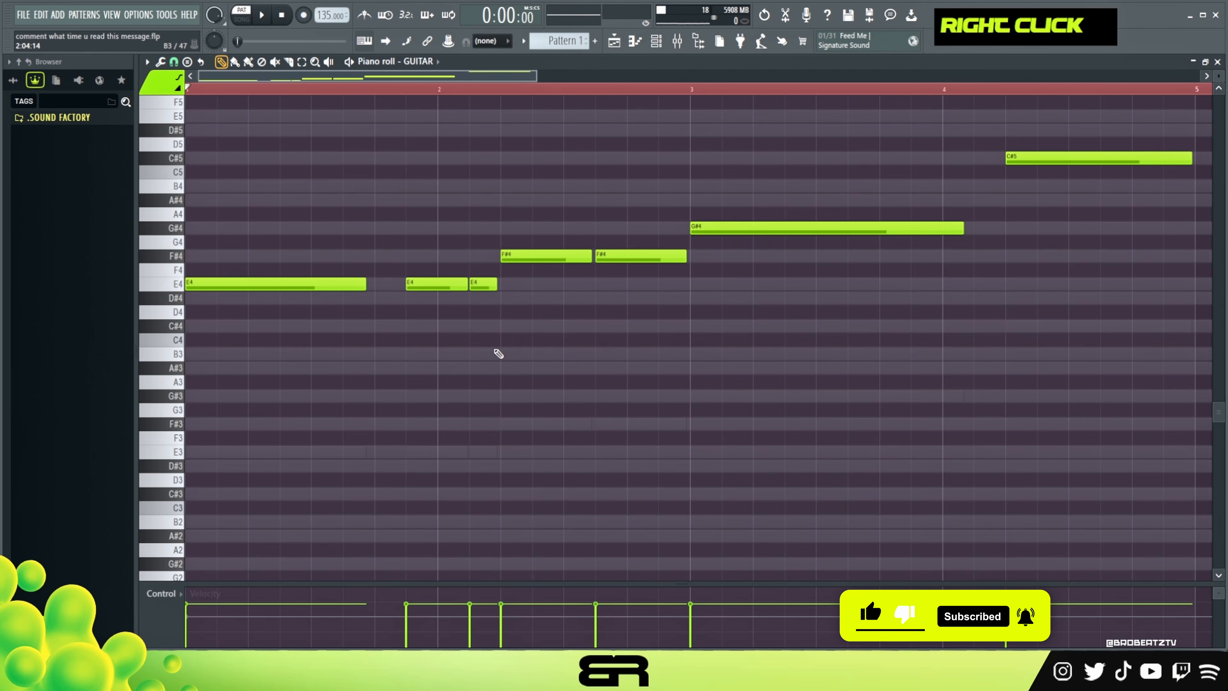
scroll(446, 359, "up", 1)
Step: Delete the two short E4 notes and second F#4, extending the first E4 up to F#4 and the remaining F#4 nearly to bar 3
right_click(437, 322)
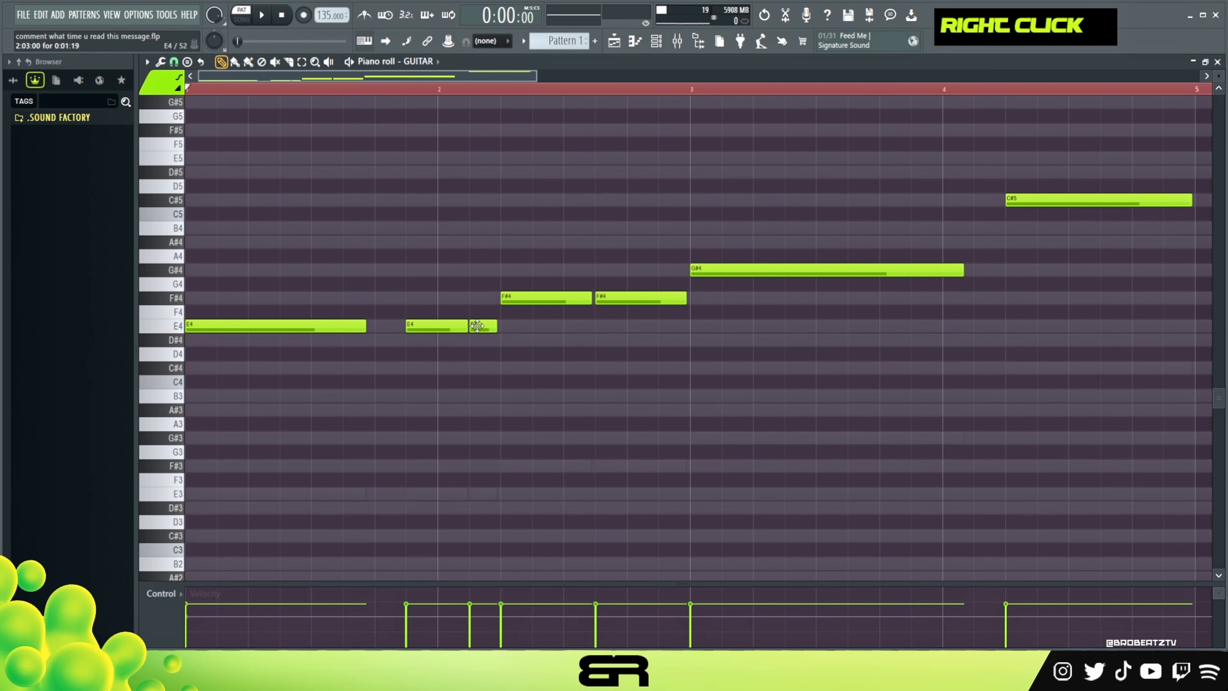
left_click_drag(366, 325, 492, 324)
scroll(424, 93, "down", 1)
scroll(387, 178, "up", 2)
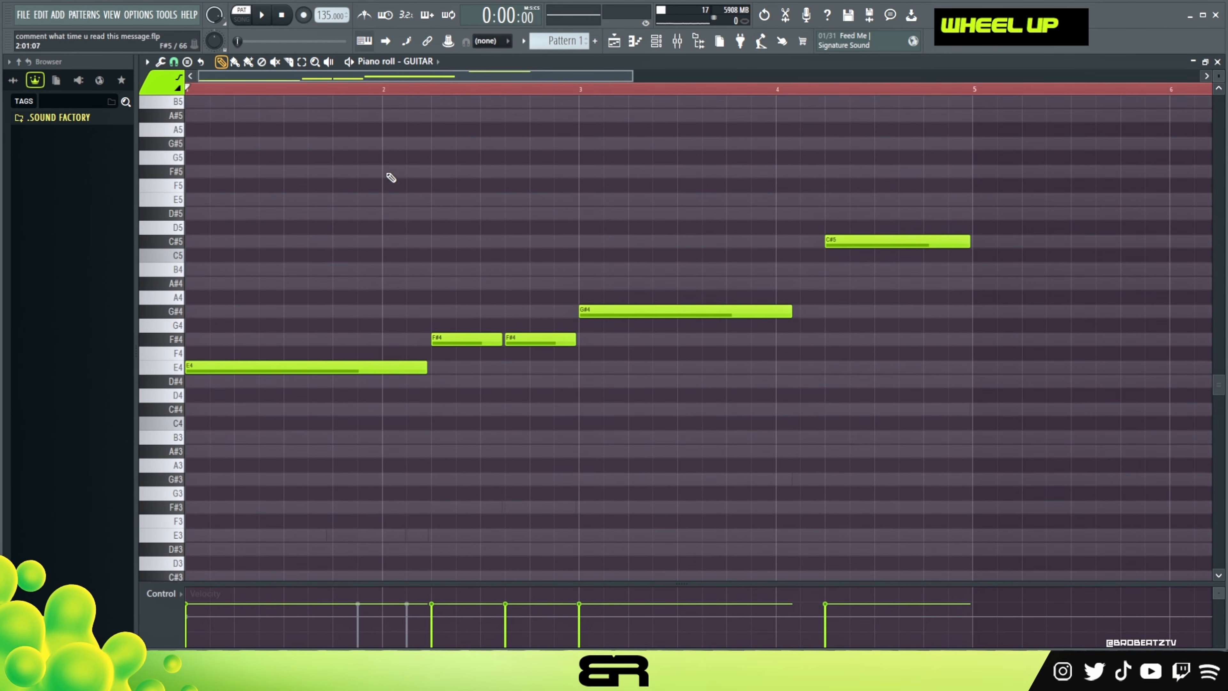
right_click(503, 334)
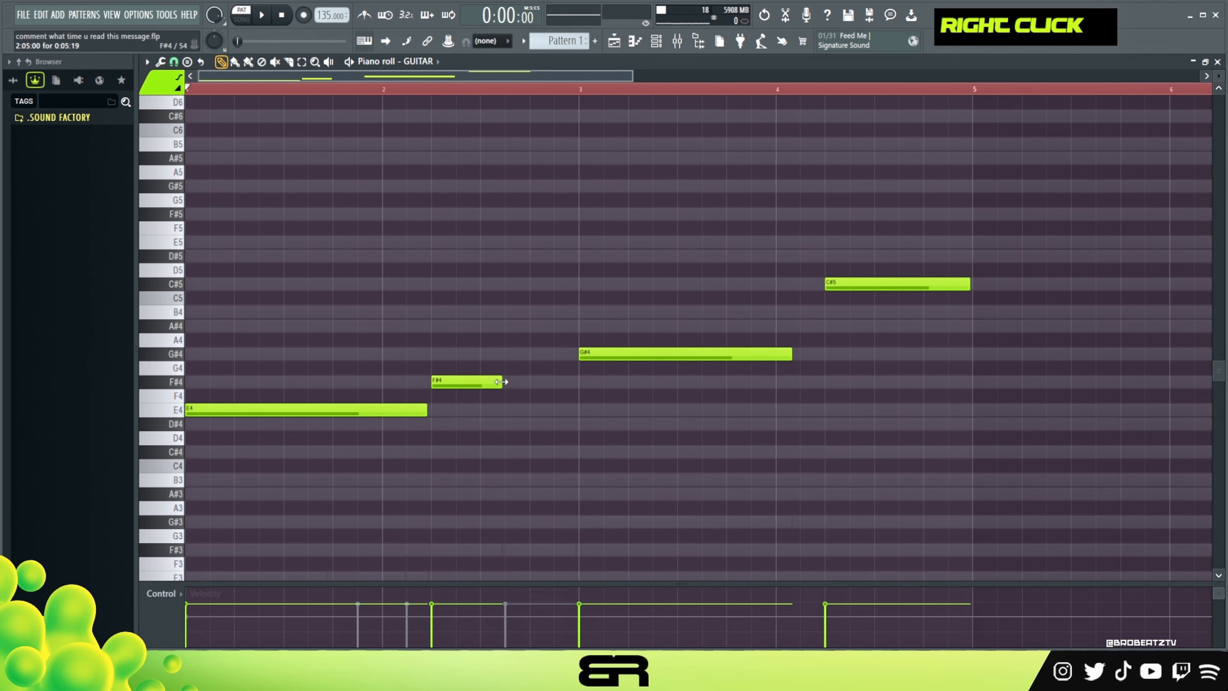
left_click_drag(500, 382, 565, 381)
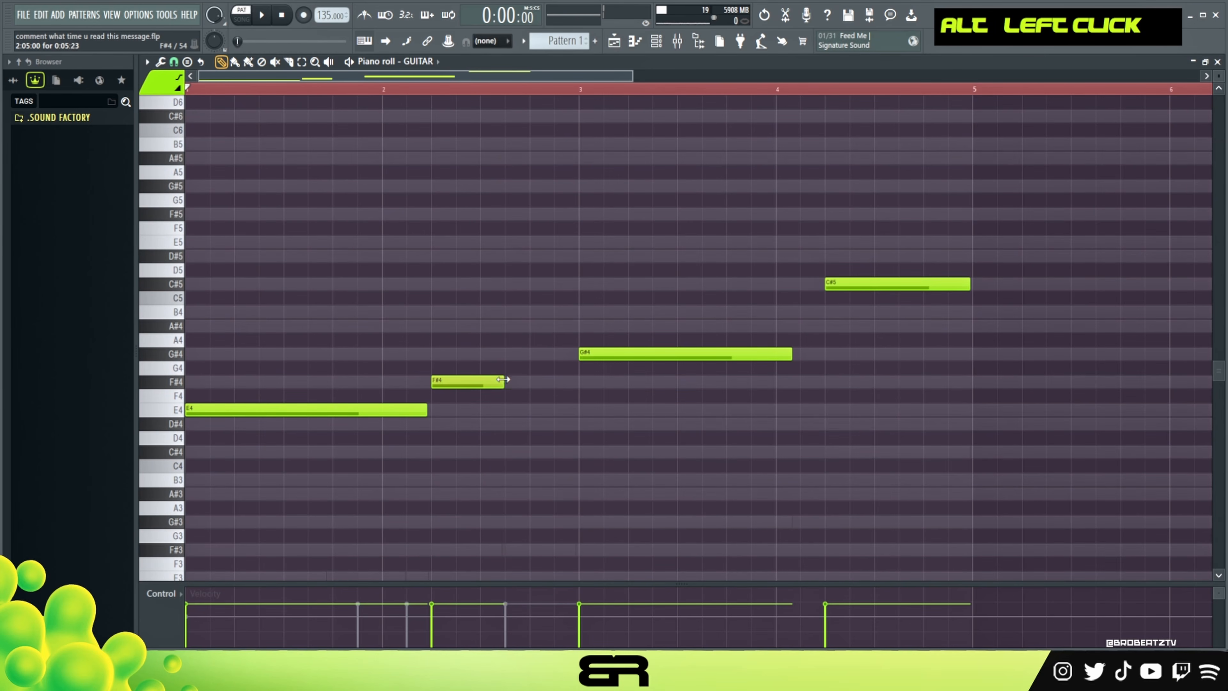
Step: Build a chord on the opening E4 by stacking equally long G#4, B4 and D#5 notes above it
left_click(216, 410, "ctrl")
left_click_drag(215, 410, 211, 251)
left_click(360, 285)
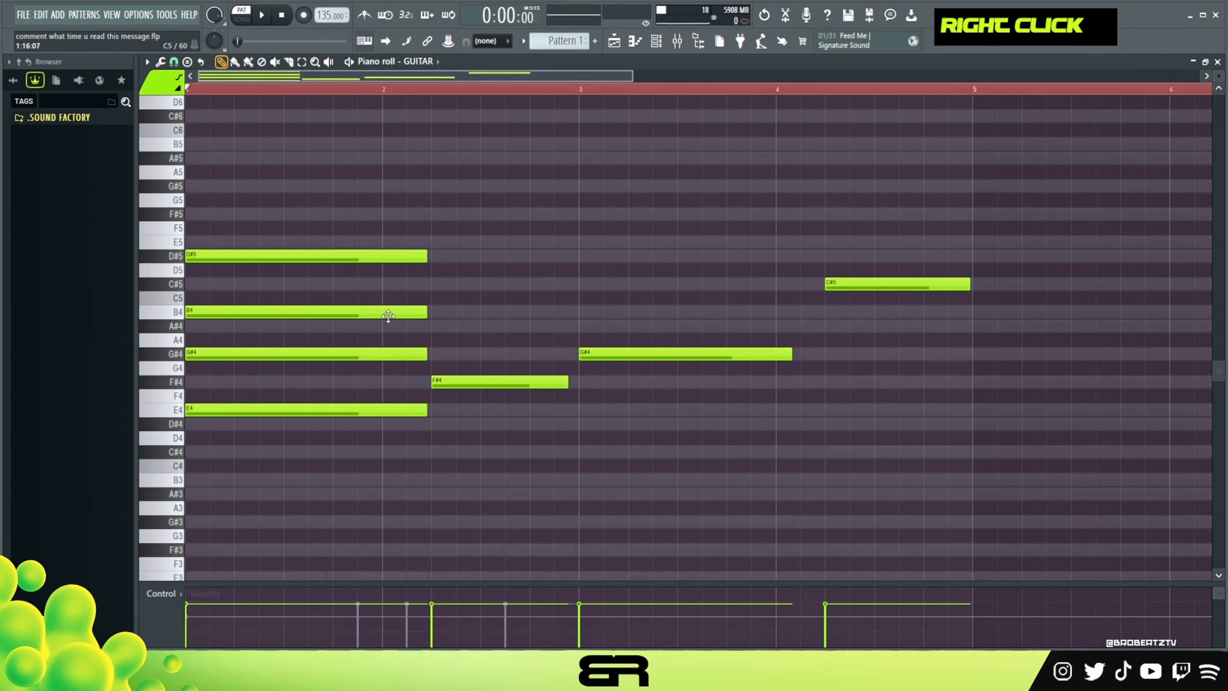
Step: Raise the opening chord's G#4 note one octave to G#5
left_click_drag(274, 310, 271, 355)
key("ctrl+Up")
key("ctrl+Down")
left_click(287, 353)
key("ctrl+Up")
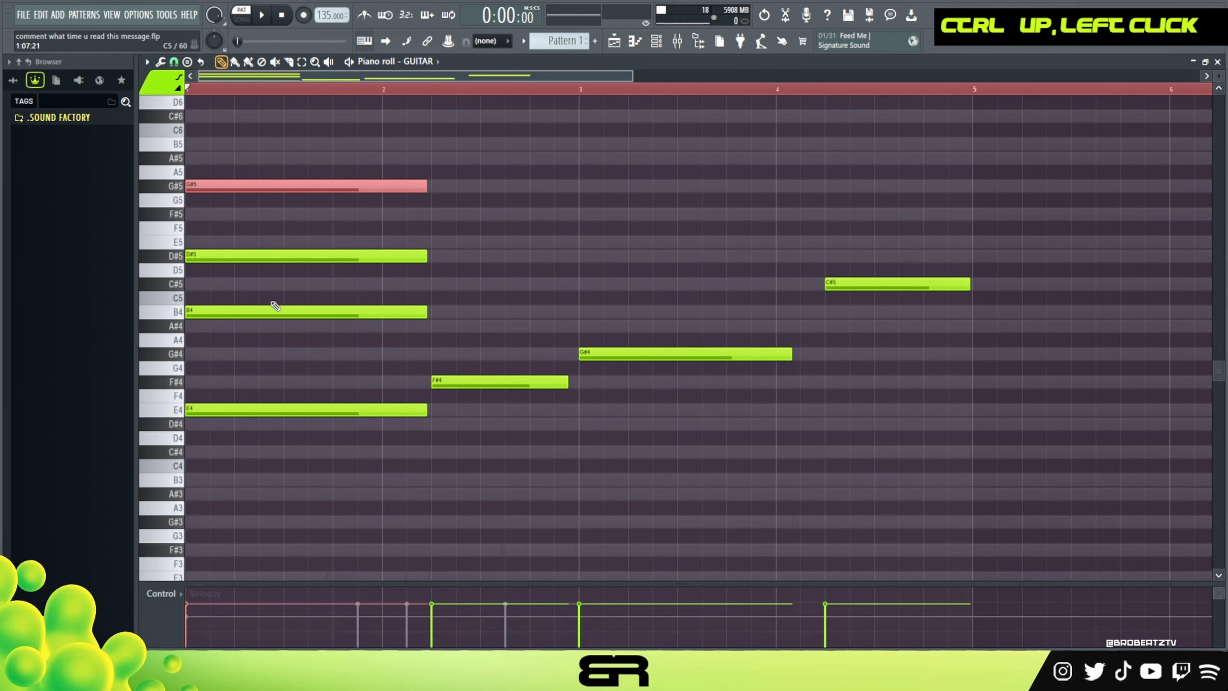
left_click(249, 348)
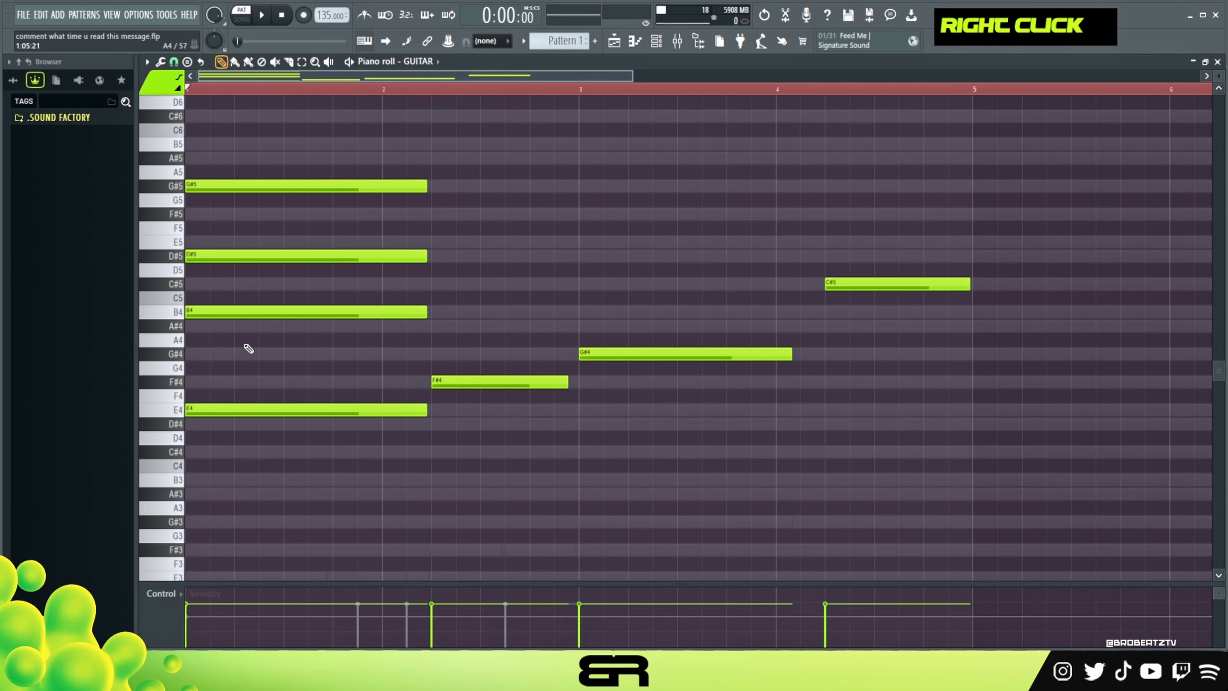
scroll(230, 316, "up", 1)
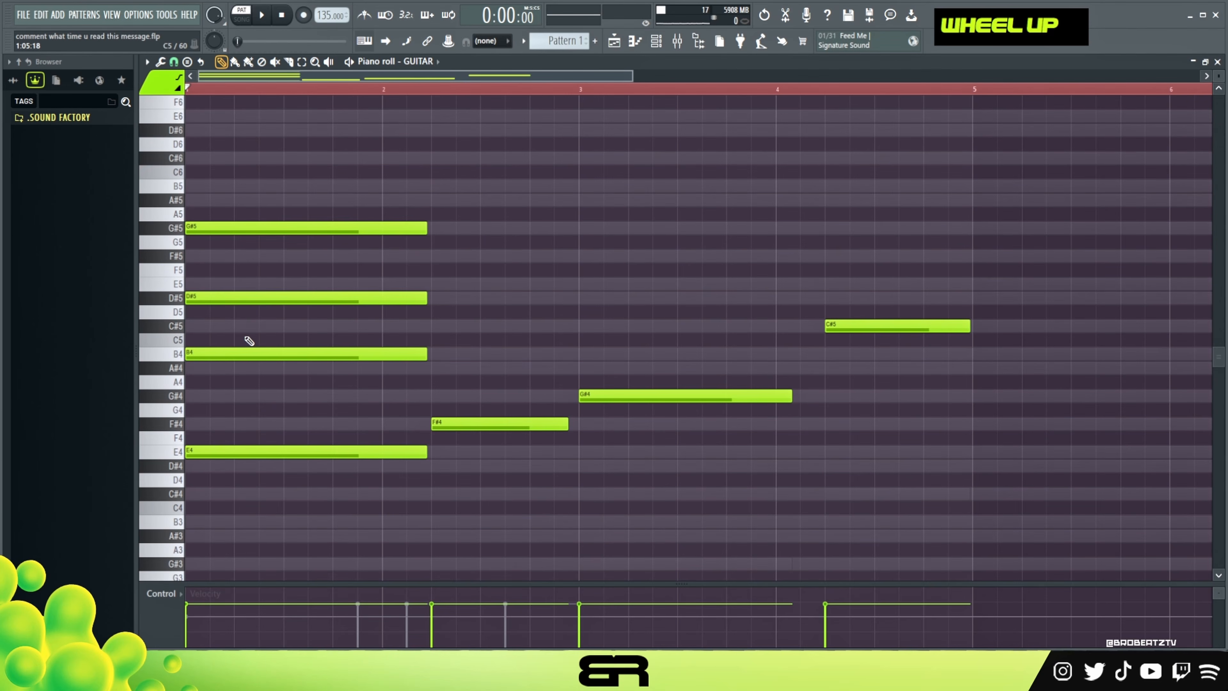
left_click_drag(246, 201, 705, 359)
right_click(1109, 368)
right_click(756, 227)
right_click(747, 298)
right_click(735, 354)
right_click(514, 227)
right_click(513, 298)
right_click(507, 354)
Step: Move the opening chord's B4 to beat 2 of bar 3 and place equally long D#5 and F#5 notes at bar 3's start
left_click_drag(191, 358, 621, 417)
left_click_drag(646, 355, 657, 304, "shift")
left_click_drag(679, 301, 630, 301)
right_click(607, 358)
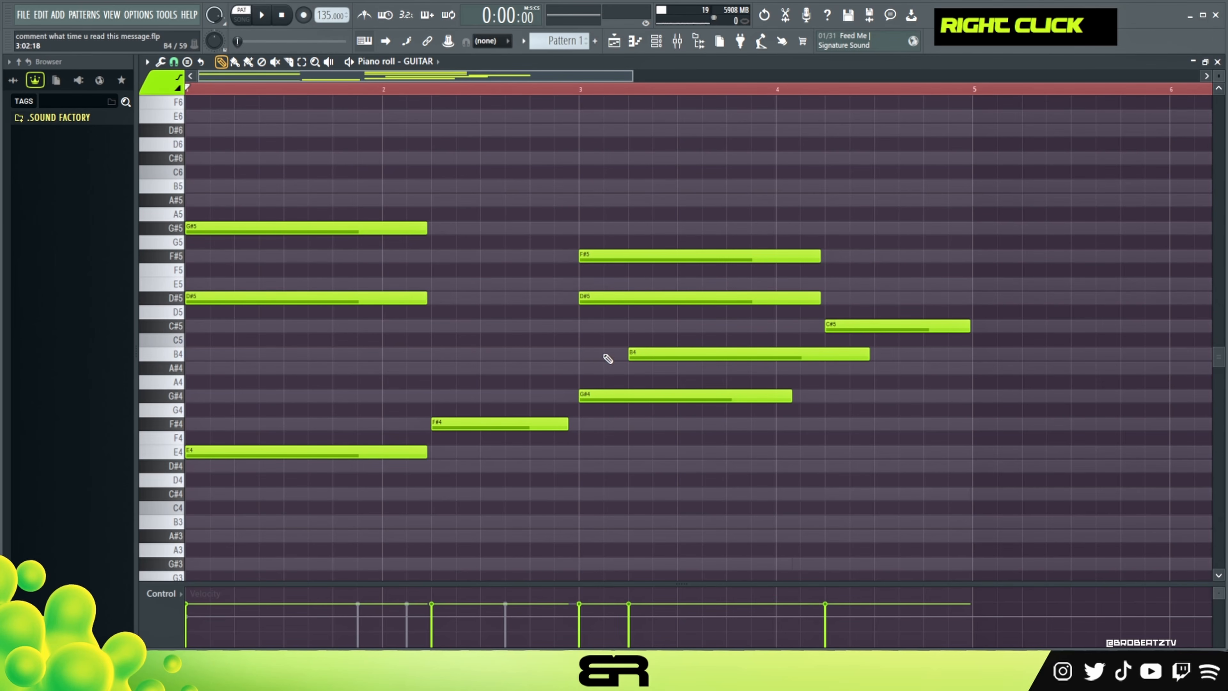
Step: Play back the guitar part and shift bar 3's B4 note an eighth note earlier
key("space")
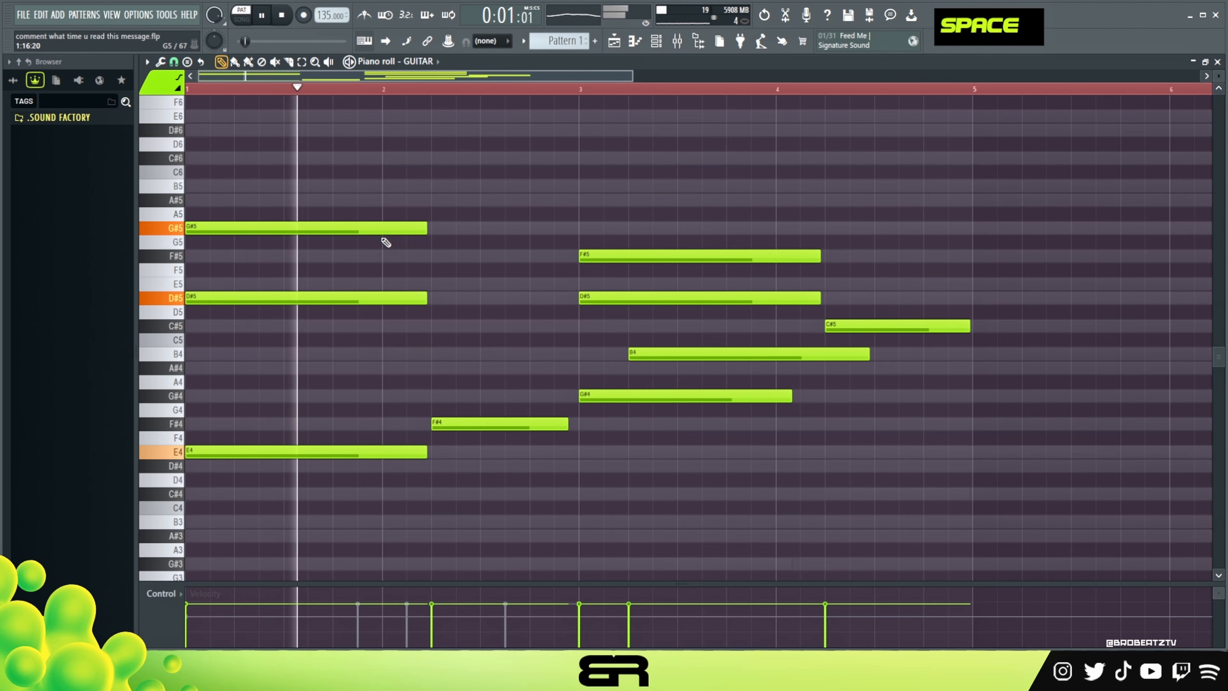
key("space")
key("space")
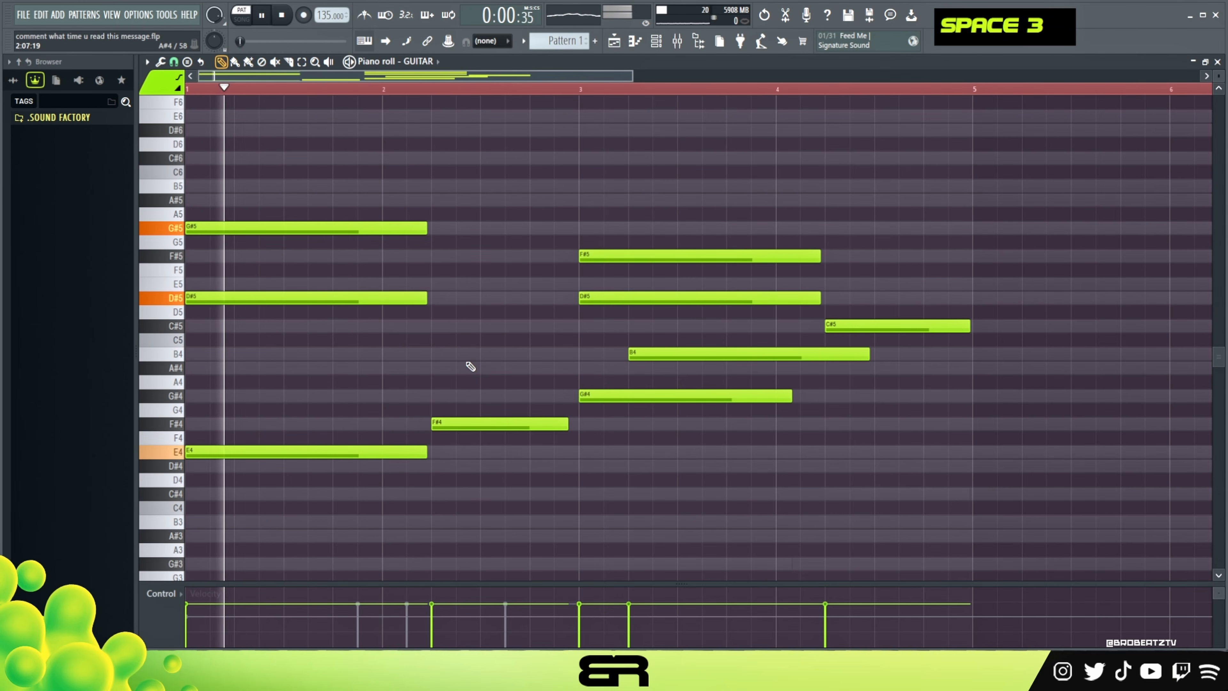
right_click(503, 368)
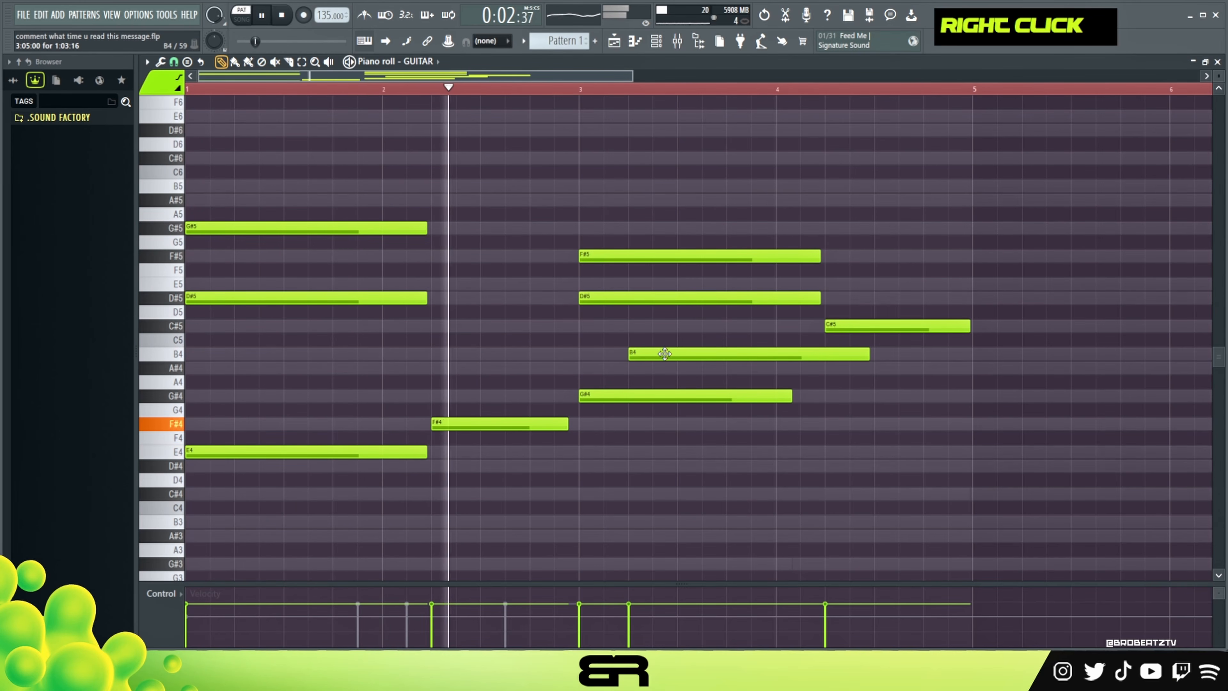
key("space")
left_click_drag(658, 358, 636, 358)
key("space")
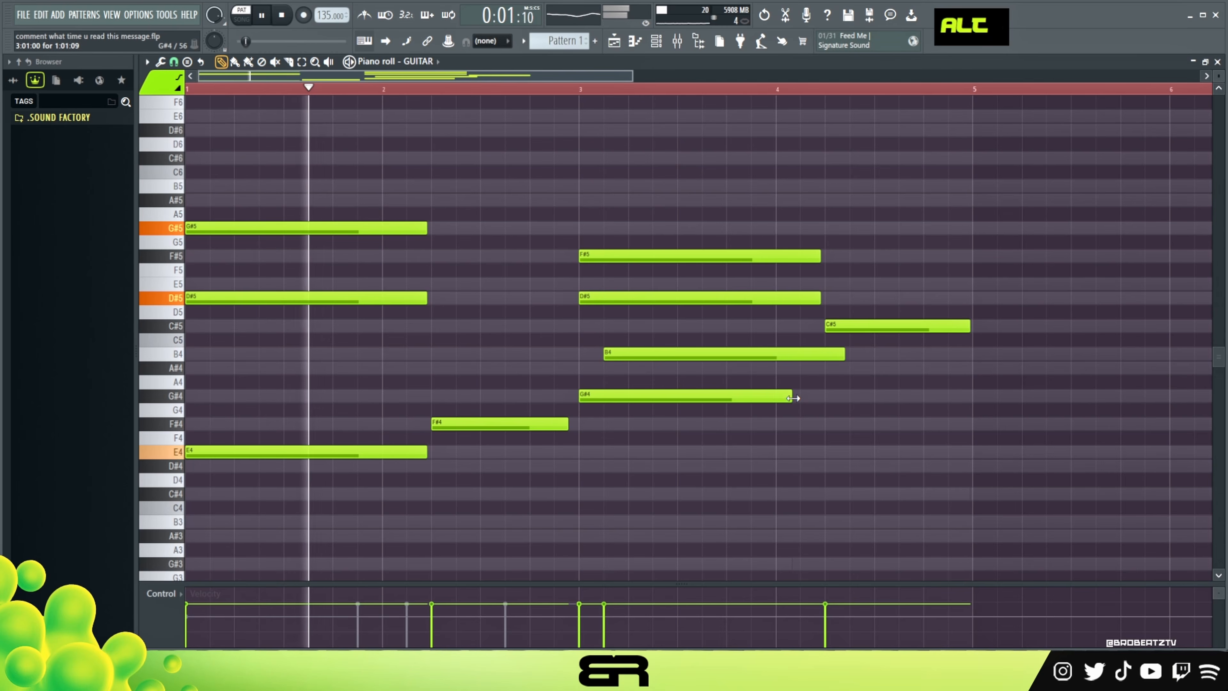
Step: Shorten bar 3's G#4 to about half a bar and place a second, equally long G#4 directly after it
left_click_drag(792, 396, 678, 411, "alt")
left_click(679, 396)
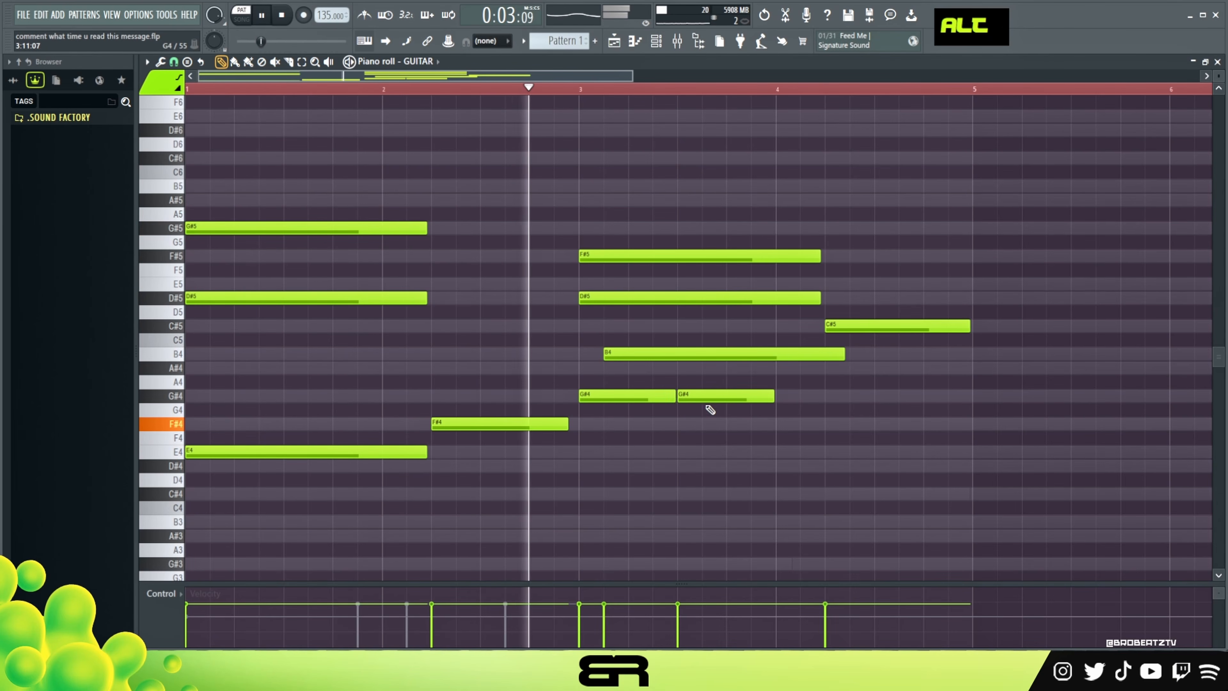
right_click(727, 439)
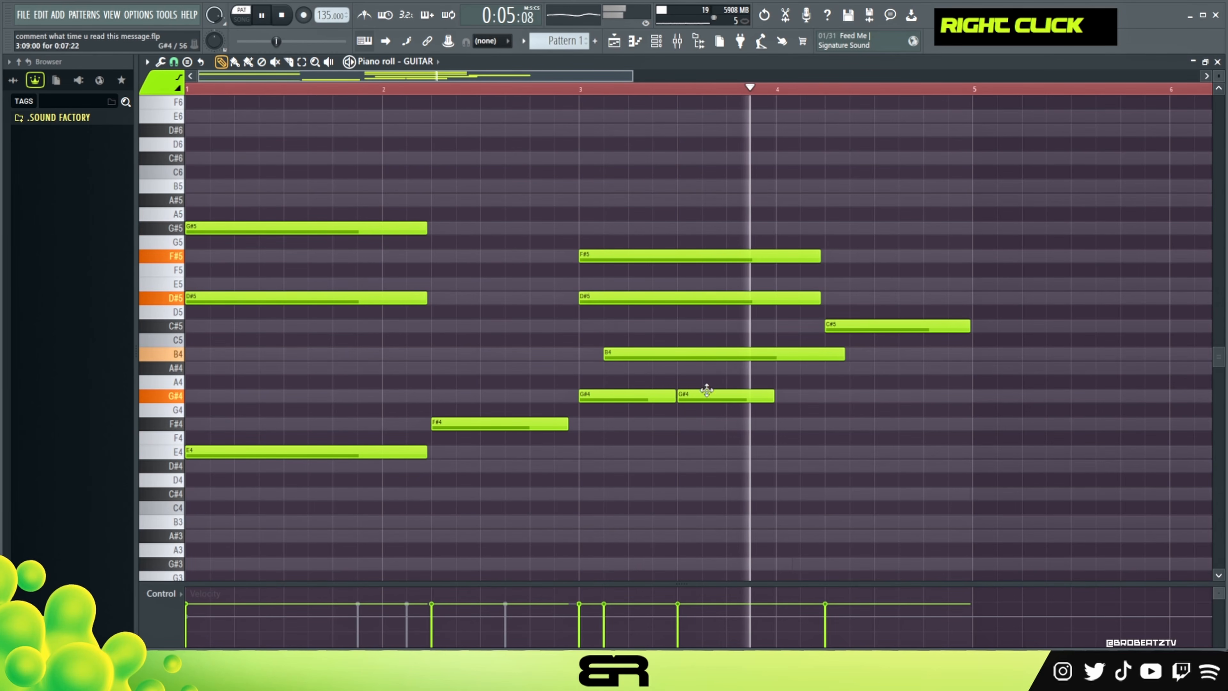
key("space")
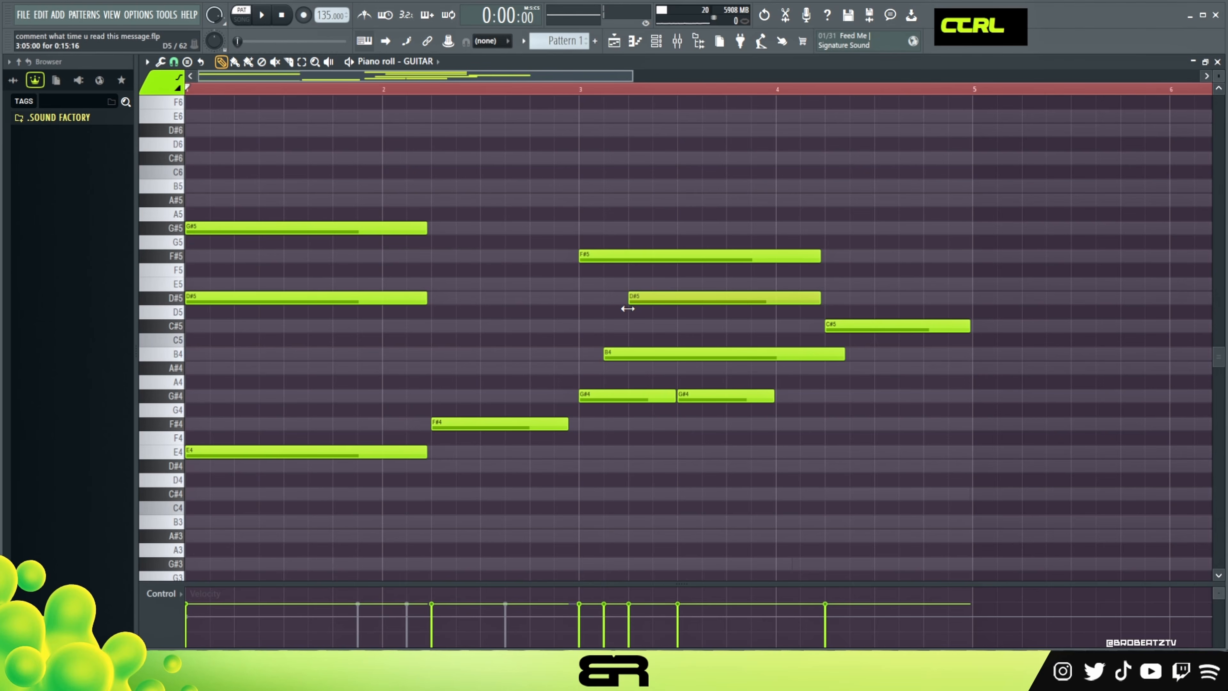
Step: Trim B4 and the delayed D#5 to end before bar 4, and shift bar 3's second G#4 an eighth note later
left_click_drag(677, 279, 816, 357, "ctrl")
right_click(780, 371)
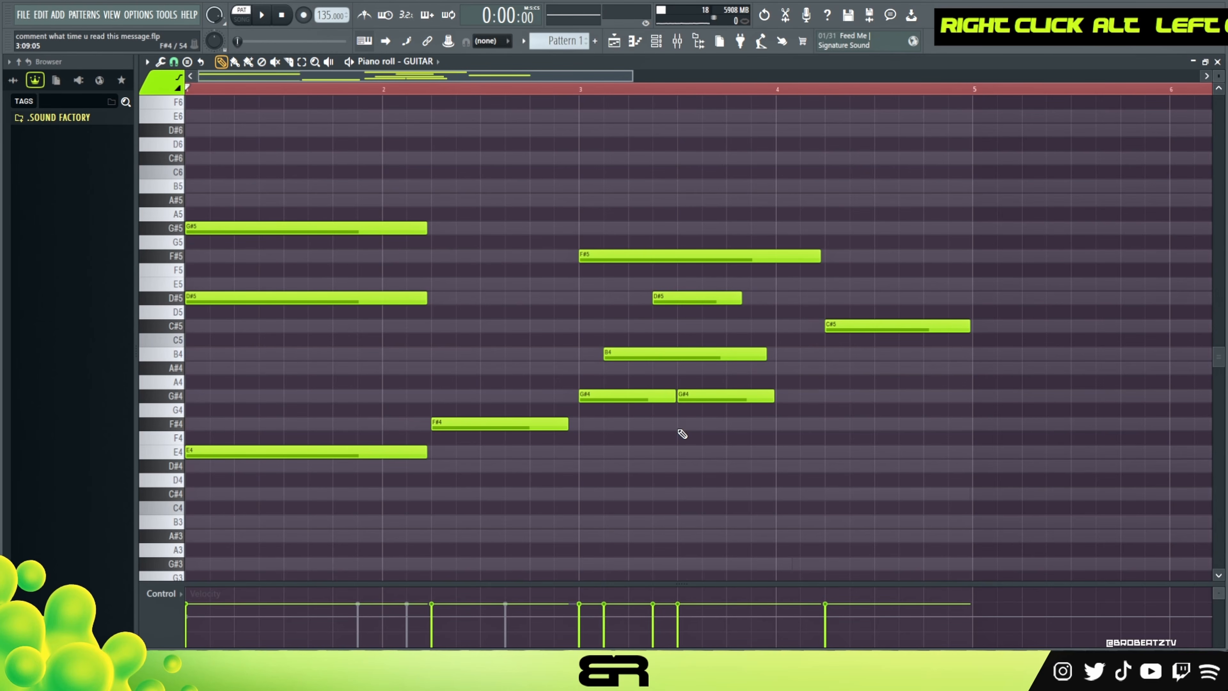
left_click_drag(705, 399, 729, 399)
key("space")
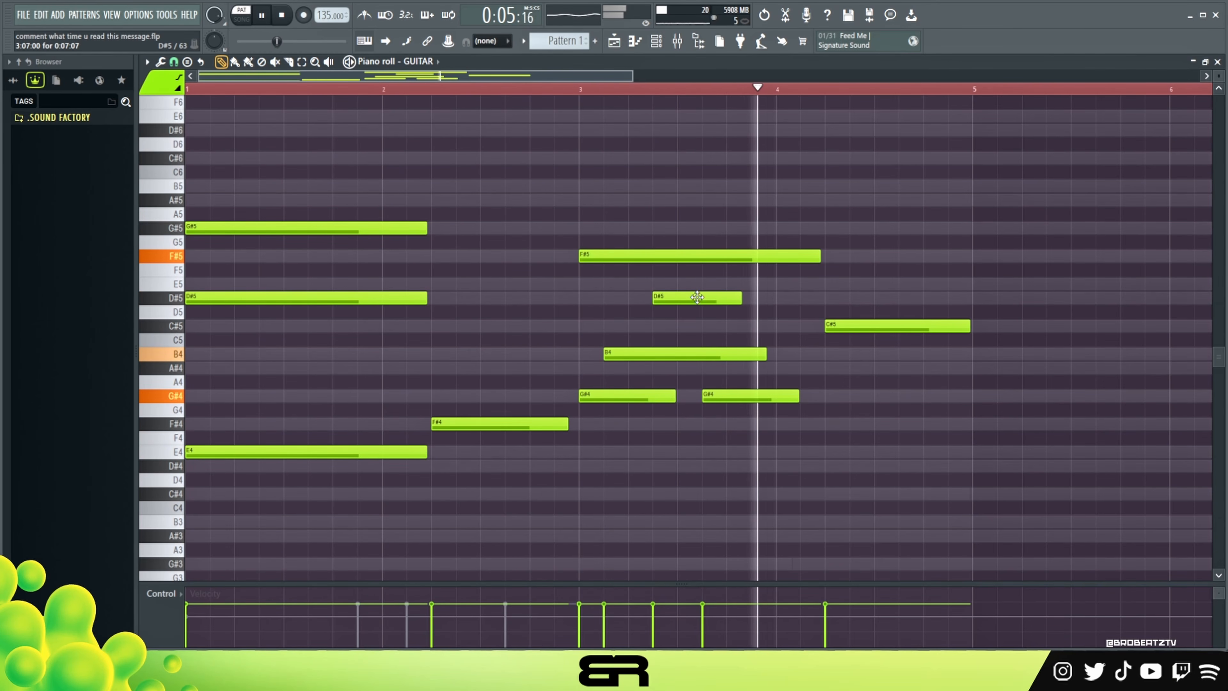
Step: Add a short G#5 at the start of bar 4 and shorten bar 3's F#5 to end around that point
key("space")
key("space")
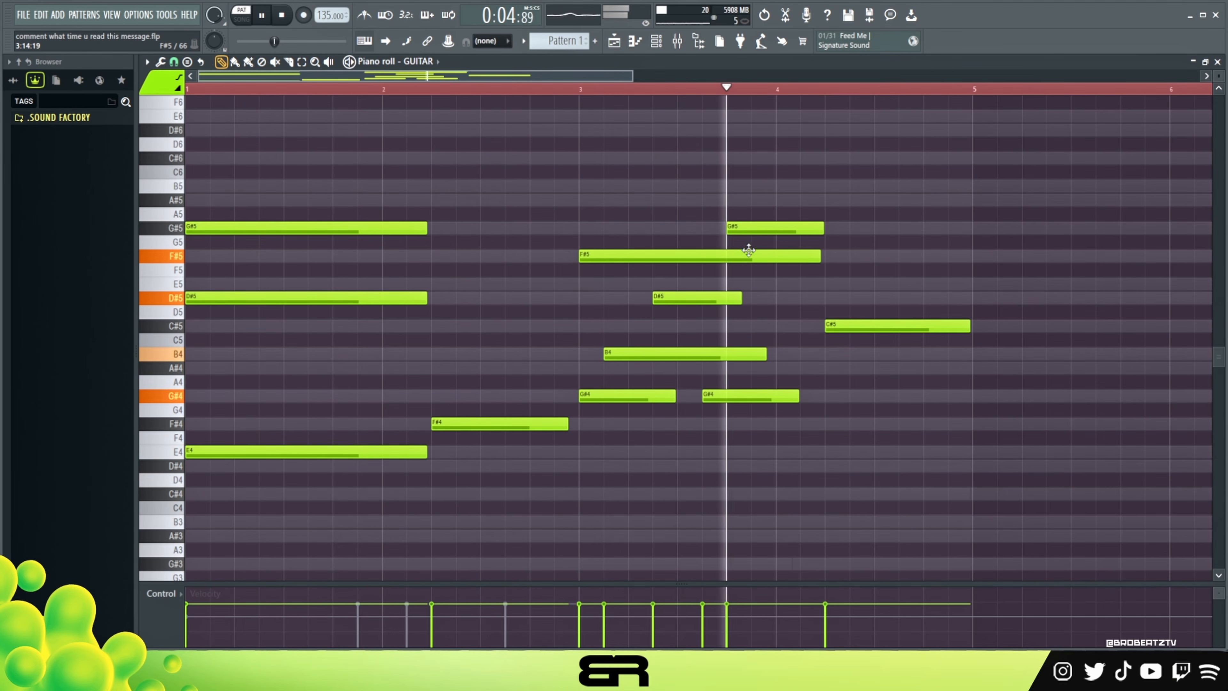
key("space")
key("space")
left_click_drag(761, 230, 832, 228)
left_click_drag(808, 263, 775, 269)
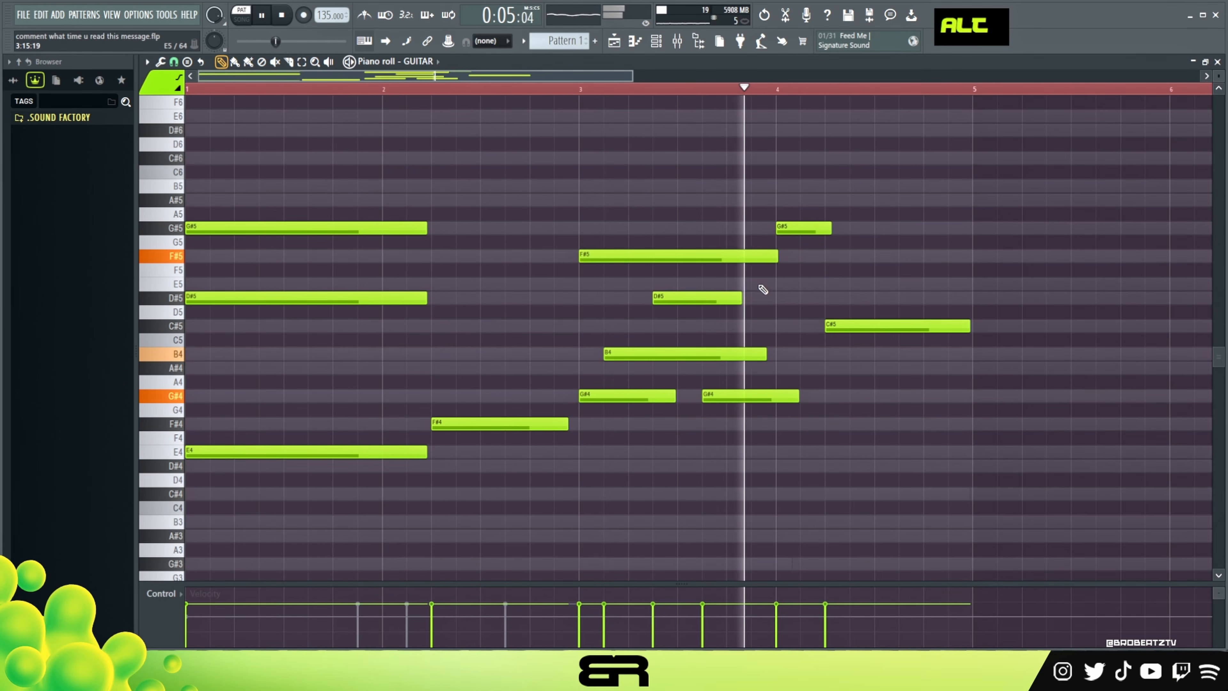
key("space")
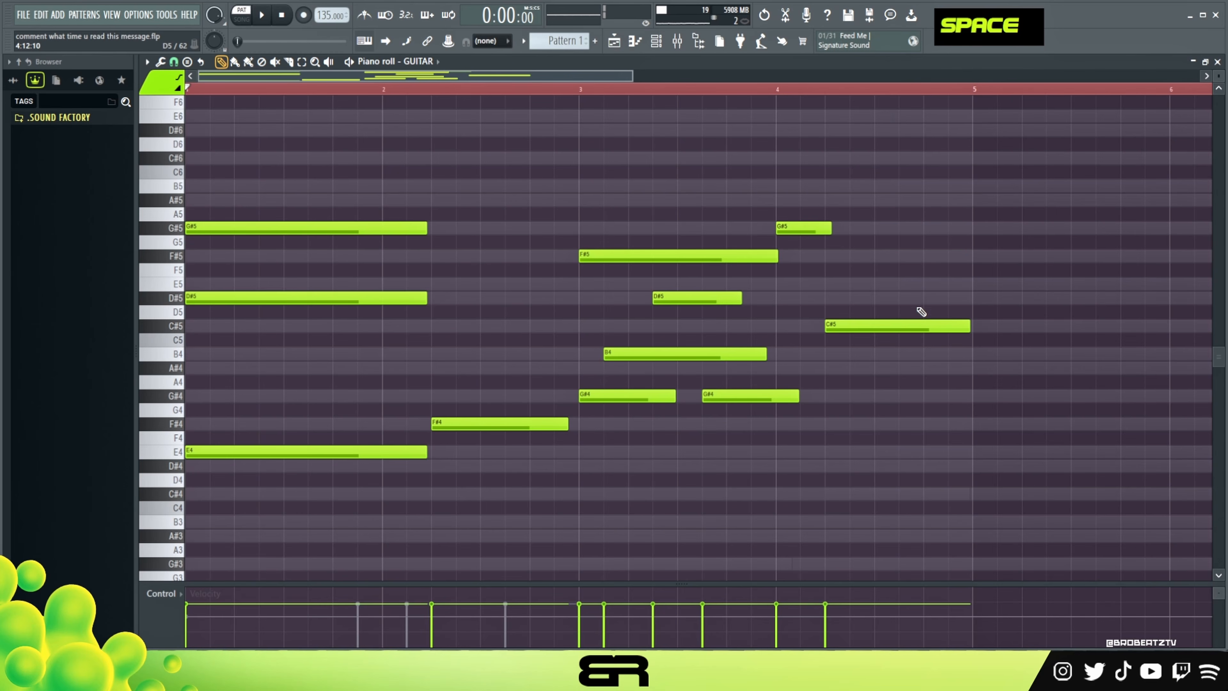
Step: Add a short D#5 an eighth note after beat 3 of bar 4, ending just before bar 5
left_click_drag(900, 284, 900, 298)
key("space")
left_click_drag(1097, 298, 963, 314)
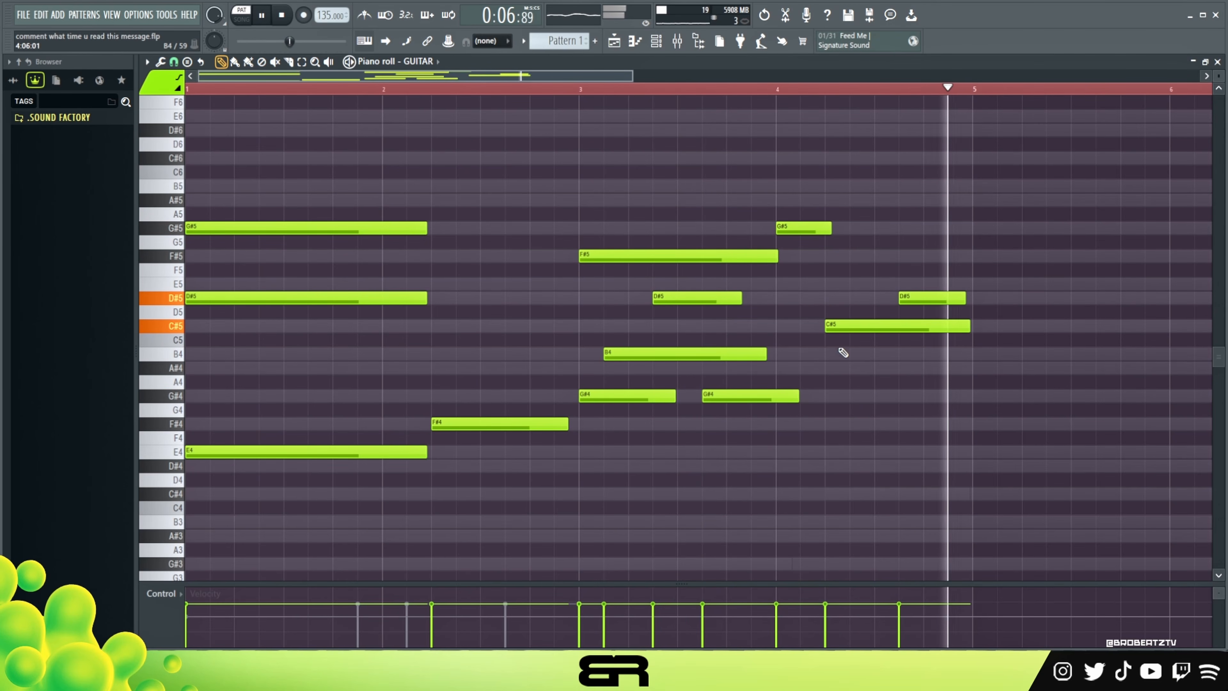
key("space")
Step: Duplicate the whole four-bar guitar part into bars 5 to 8
key("ctrl+a")
left_click_drag(211, 234, 1009, 262)
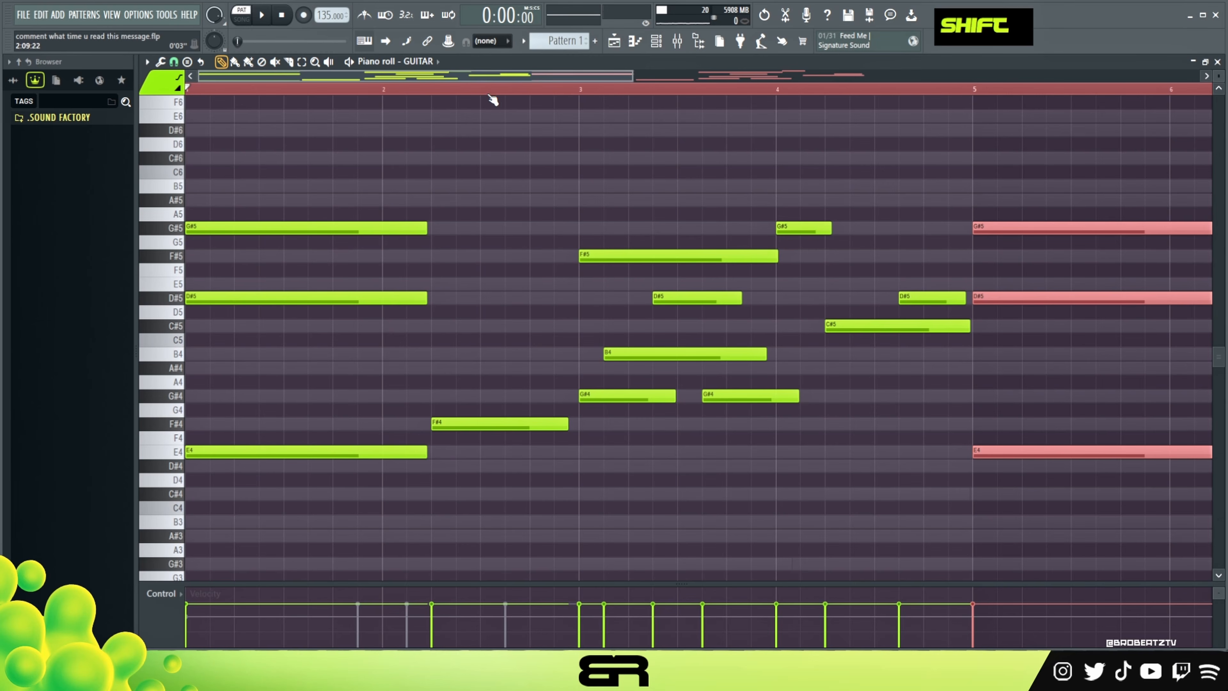
left_click_drag(498, 76, 723, 246)
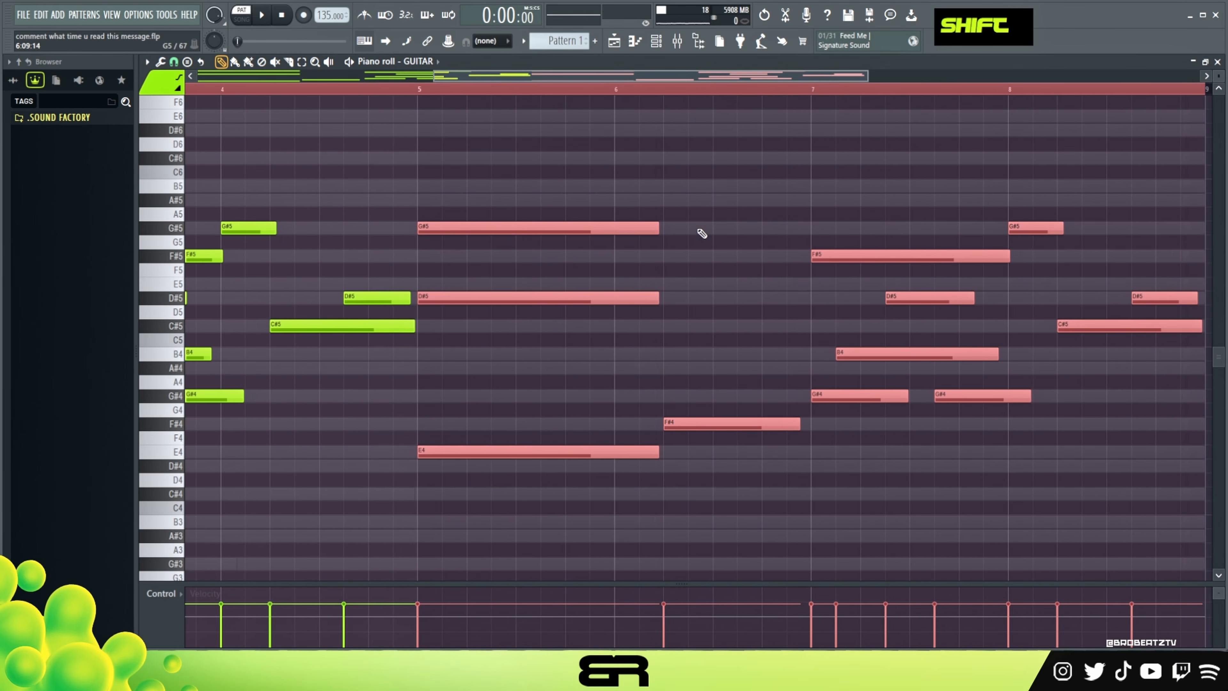
right_click(682, 277)
scroll(455, 95, "down", 2)
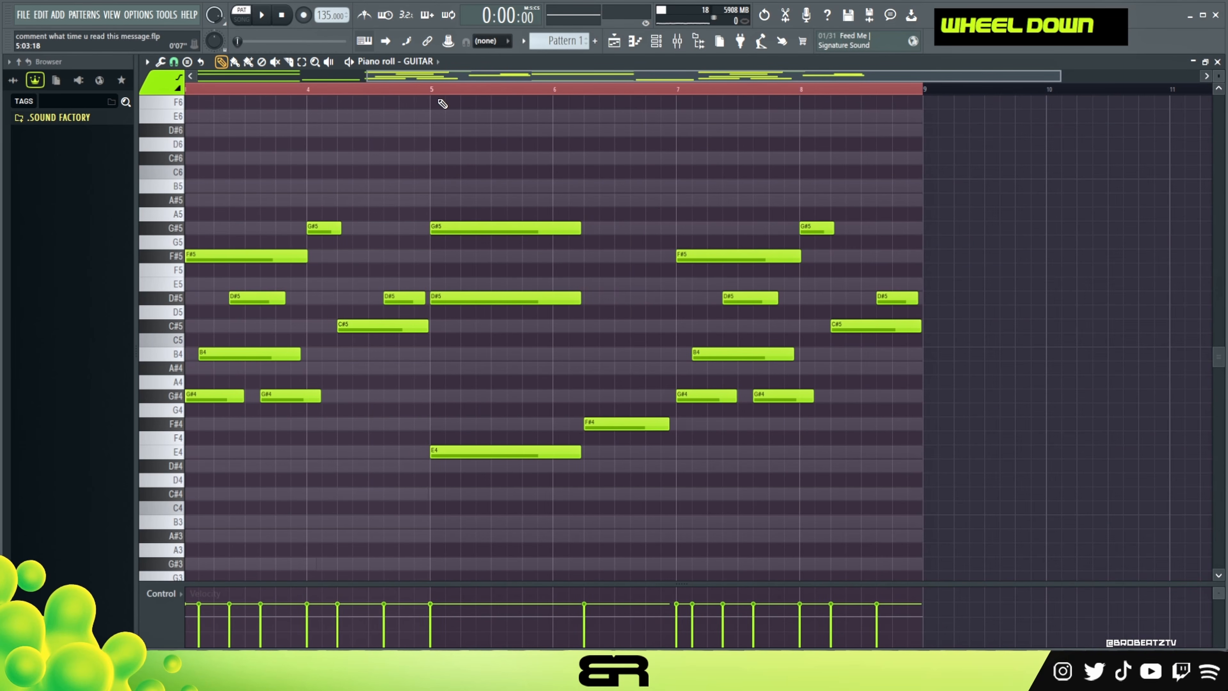
Step: Lower bar 5's G#5 one octave to G#4 and delete bar 7's B4 and D#5 plus bar 8's G#5
left_click(515, 227)
key("ctrl+Down")
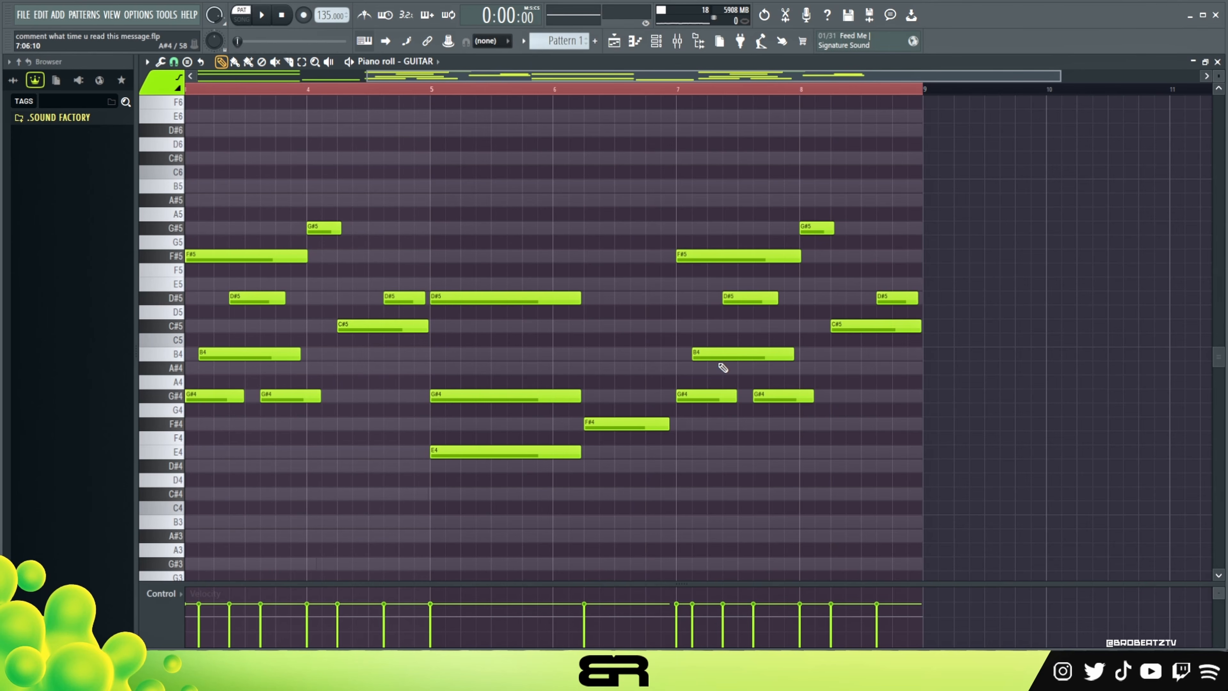
right_click(722, 352)
right_click(750, 297)
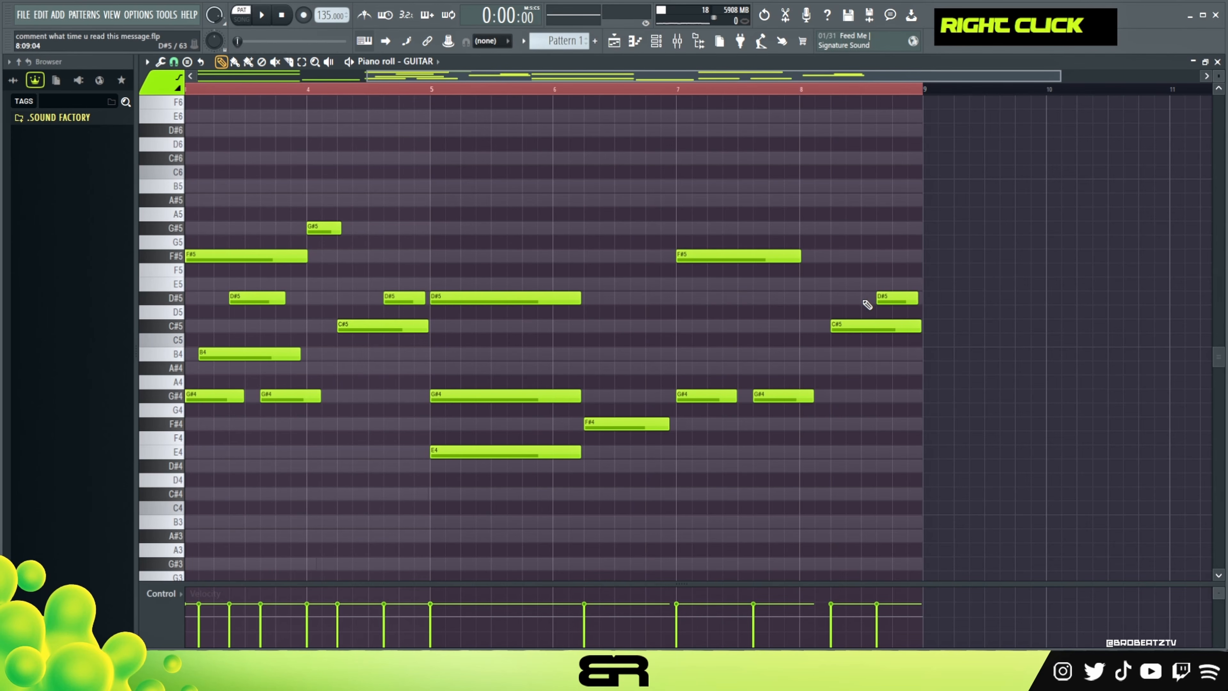
Step: Delete bar 8's D#5 and bar 7's second G#4, and extend bar 7's F#5 and first G#4 past the middle of bar 8
left_click_drag(801, 260, 949, 260)
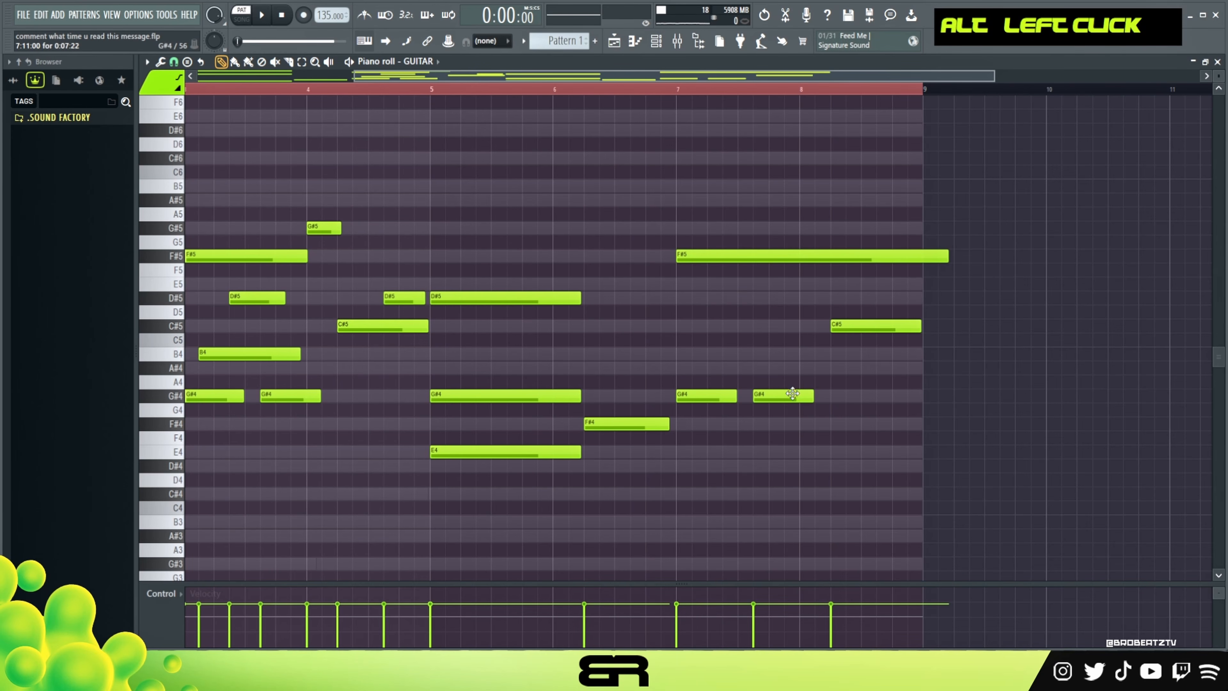
right_click(786, 395)
mouse_move(736, 397)
left_mouse_down()
mouse_move(1039, 397)
mouse_move(735, 399)
left_mouse_up()
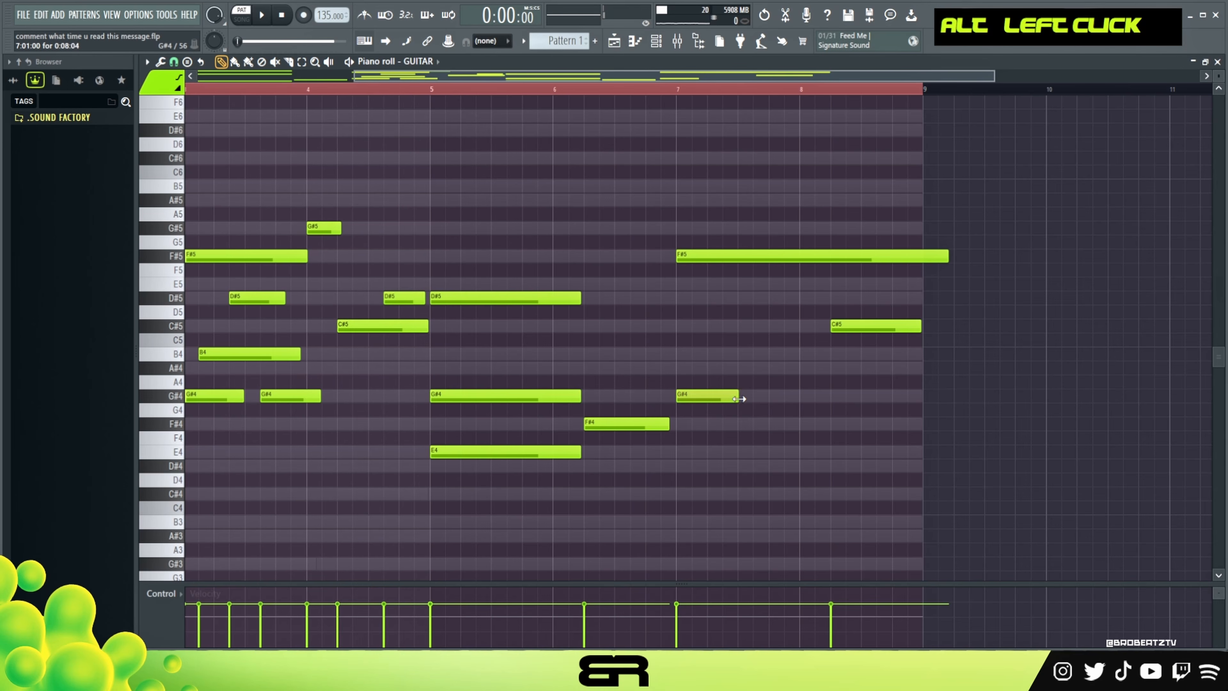
left_click_drag(948, 255, 870, 257)
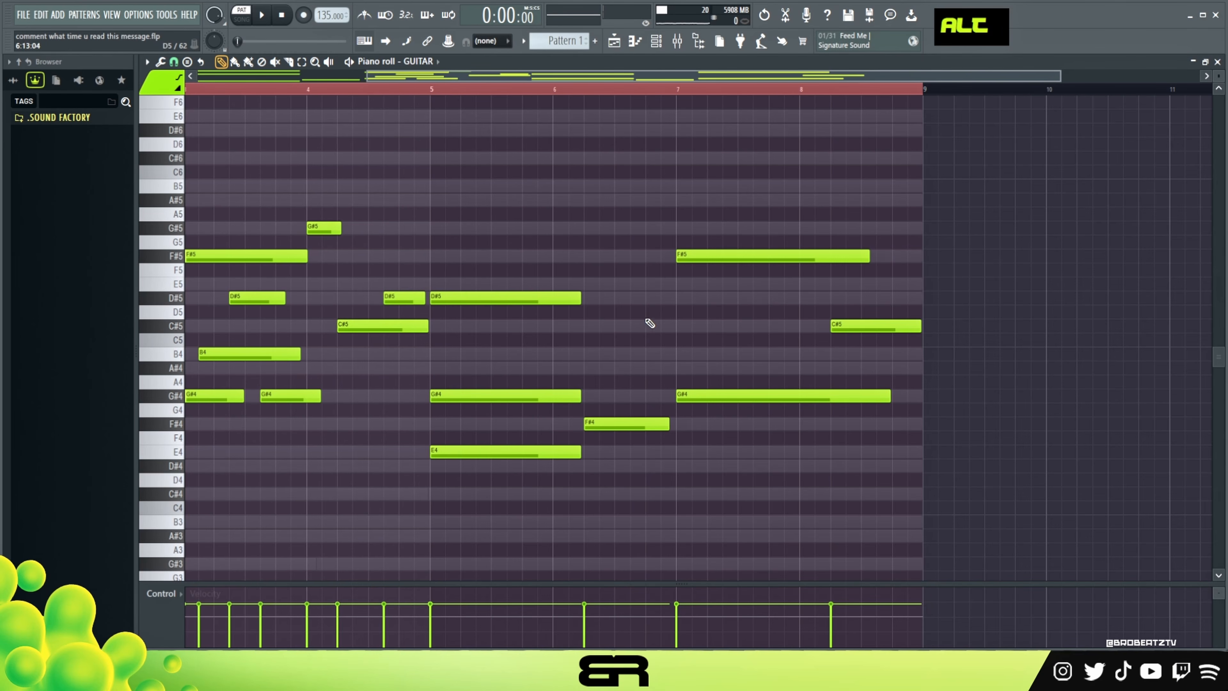
Step: Play back the extended guitar part and bring up the channel rack
key("space")
right_click(562, 221)
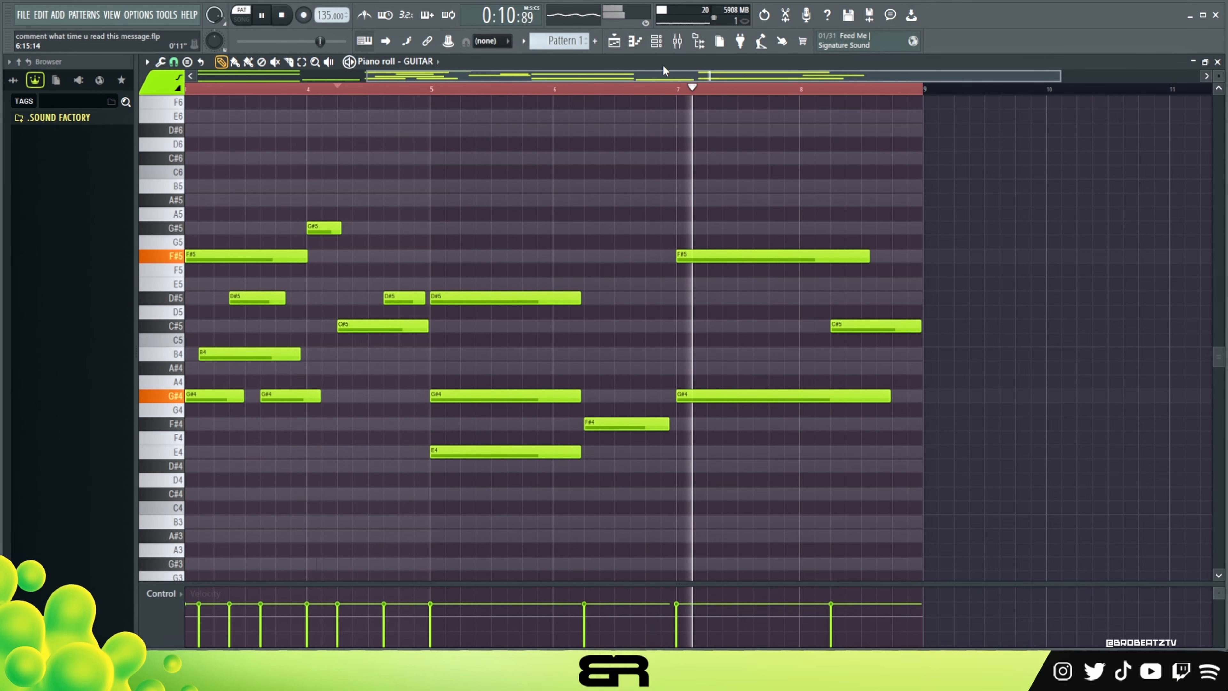
left_click(657, 43)
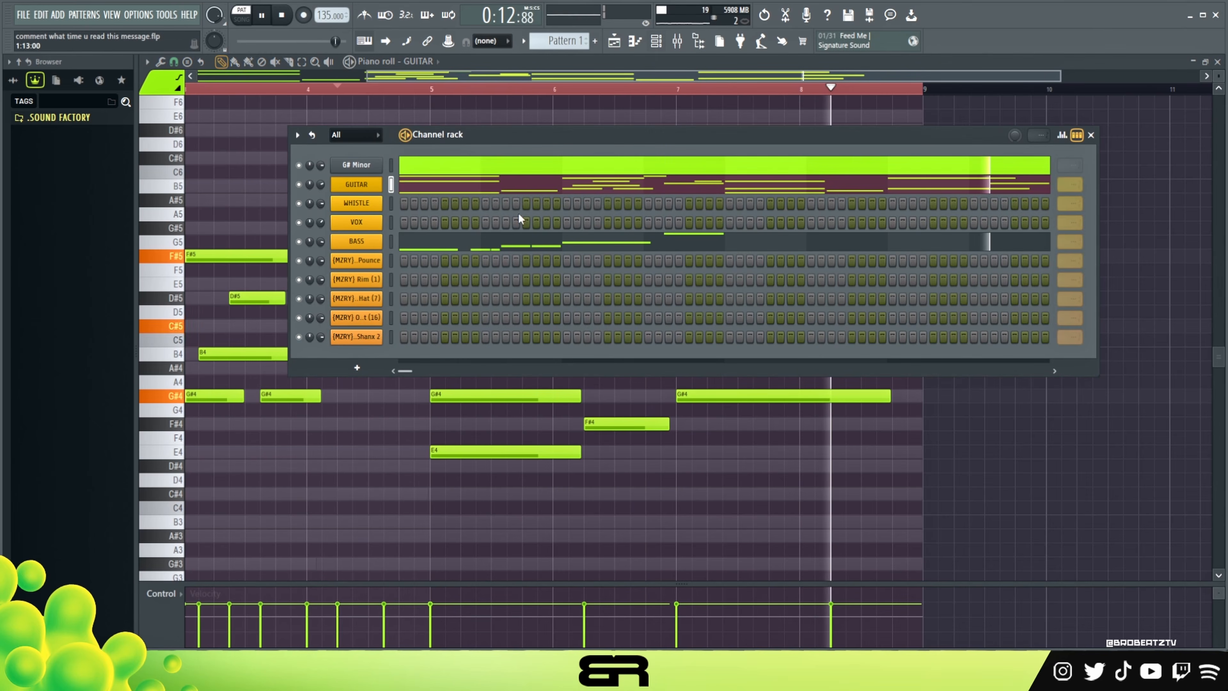
Step: Duplicate the four-bar bassline into bars 5 to 8, lower the copy's velocity slightly and play it from bar 5
key("space")
left_click(519, 212)
key("ctrl+a")
scroll(343, 324, "down", 3)
right_click(343, 323, "ctrl")
left_click_drag(206, 404, 680, 406)
scroll(705, 348, "down", 3, "alt")
left_click(705, 99)
key("space")
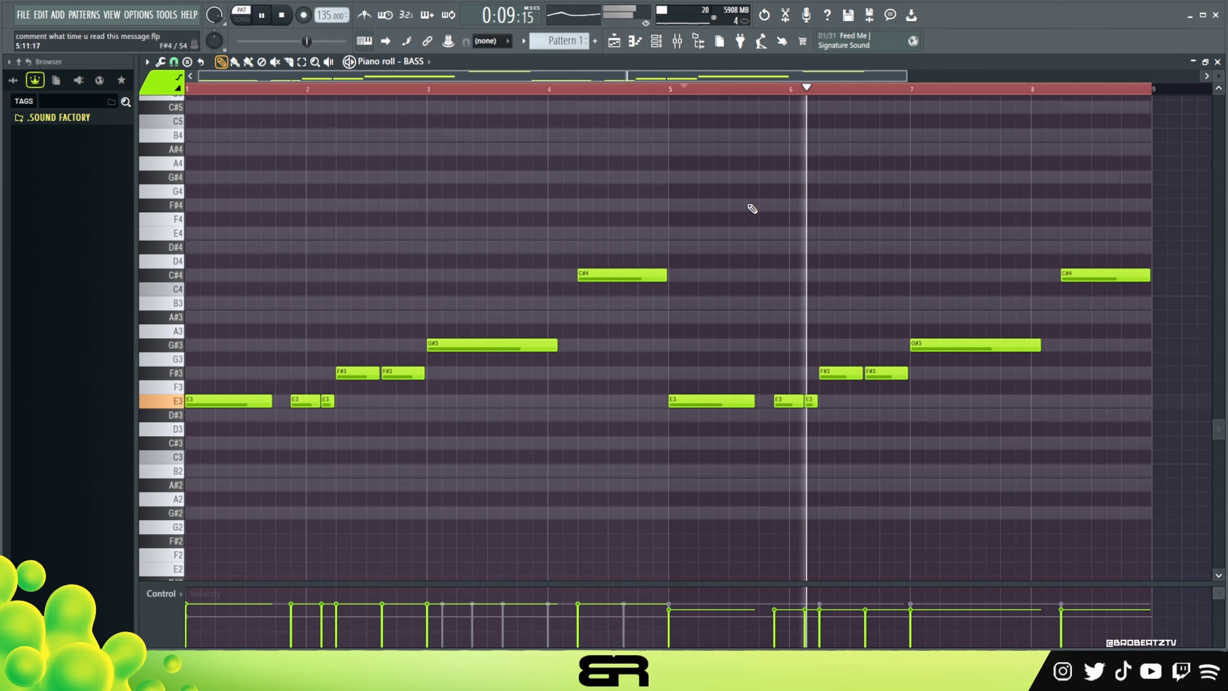
Step: Listen to the extended bassline and switch to the GUITAR channel's notes to check them together
right_click(736, 216)
scroll(798, 223, "up", 3)
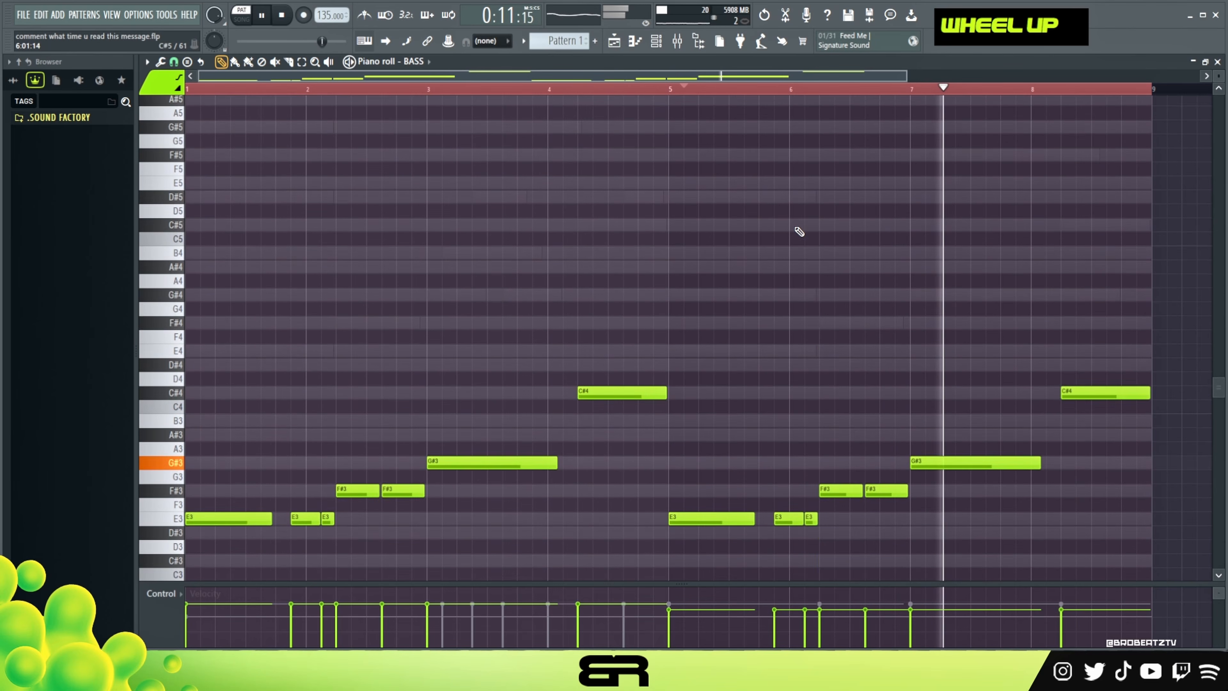
left_click(656, 41)
left_click(680, 186)
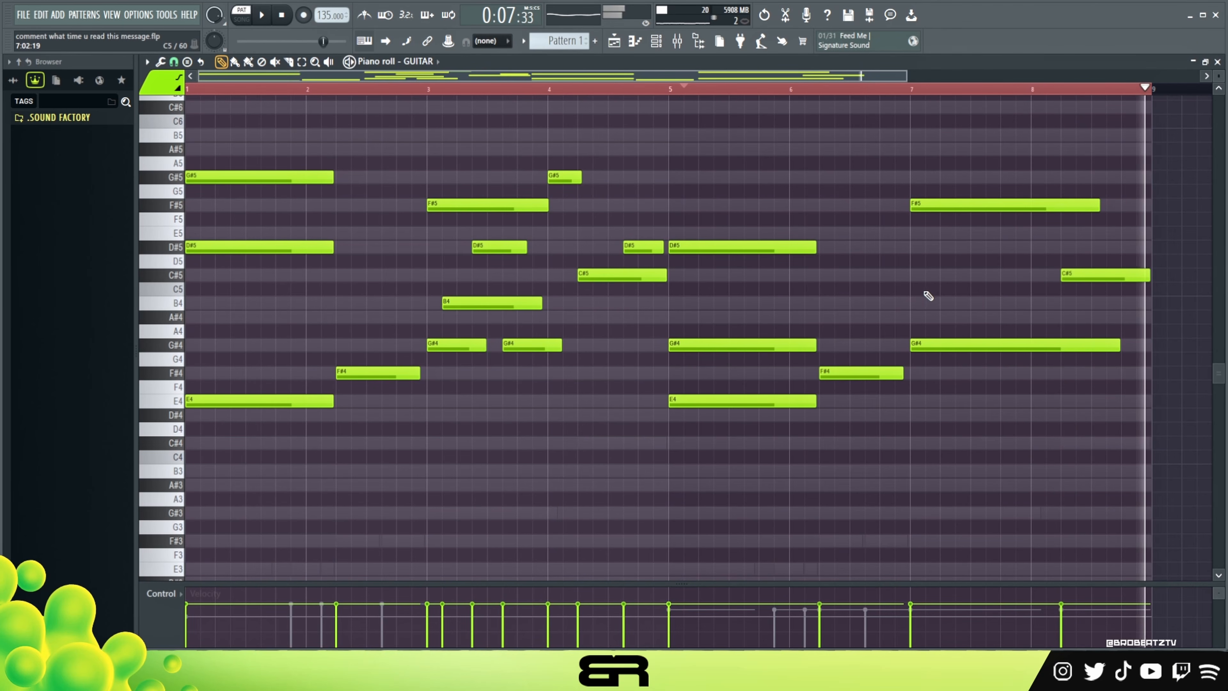
key("space")
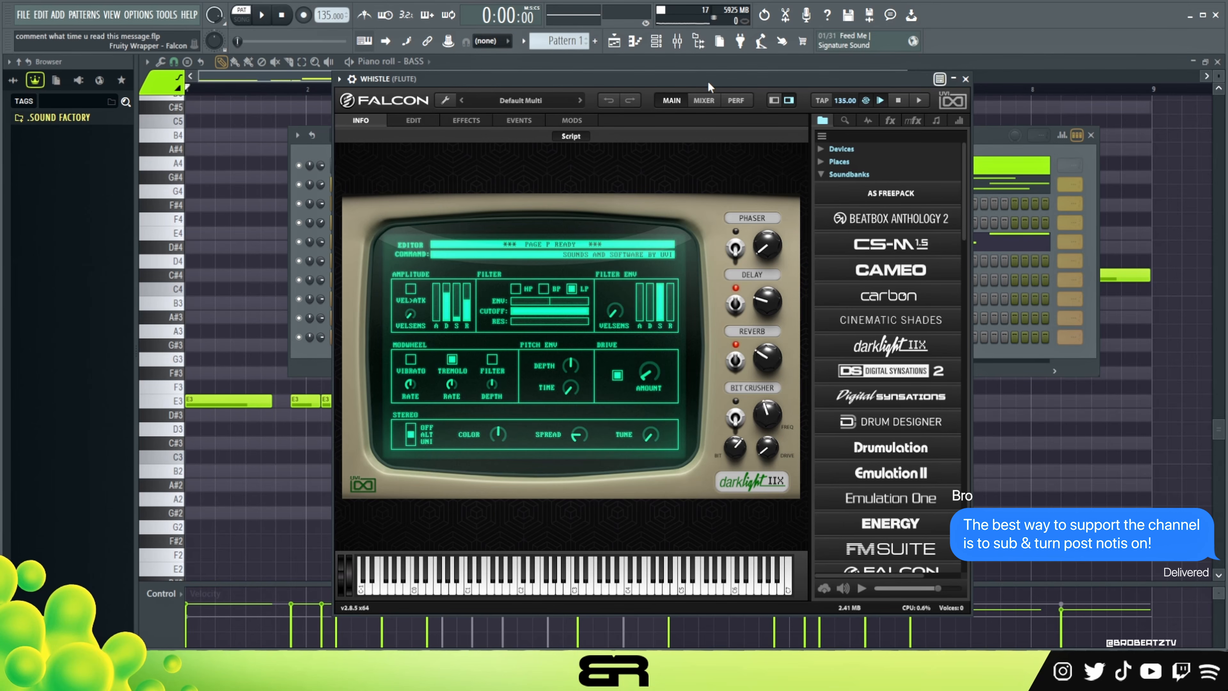
Step: Audition a few notes of the WHISTLE instrument and close its plugin window
left_click_drag(575, 586, 660, 591)
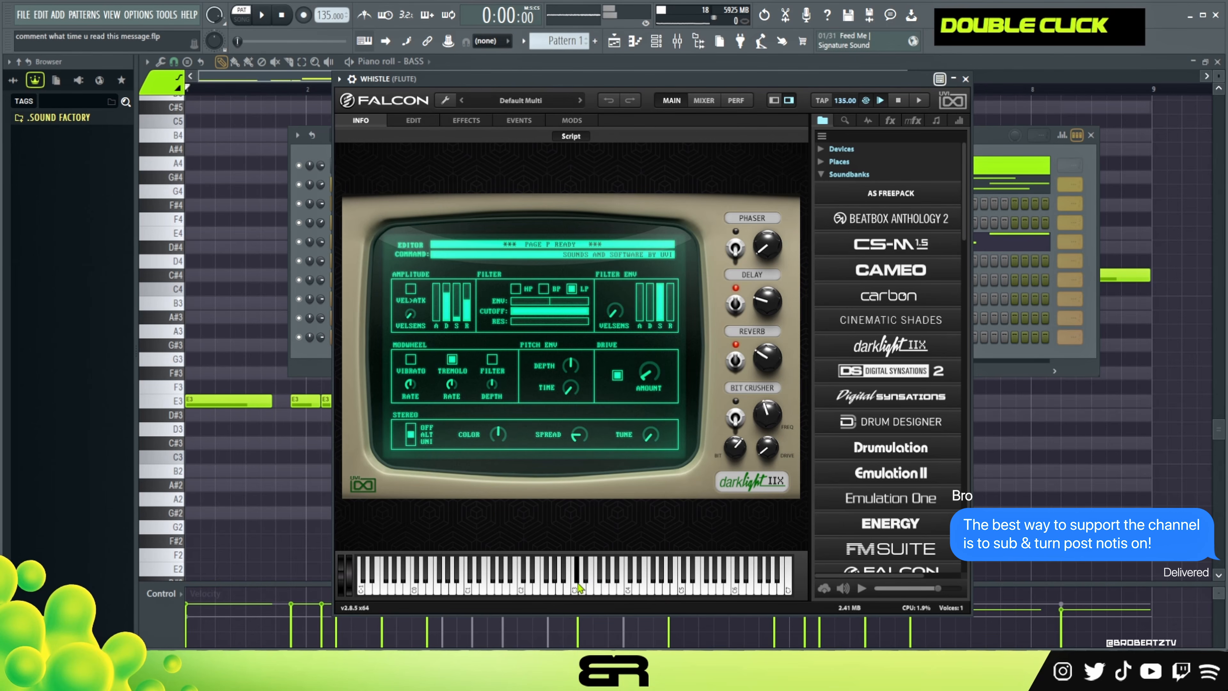
left_click(965, 79)
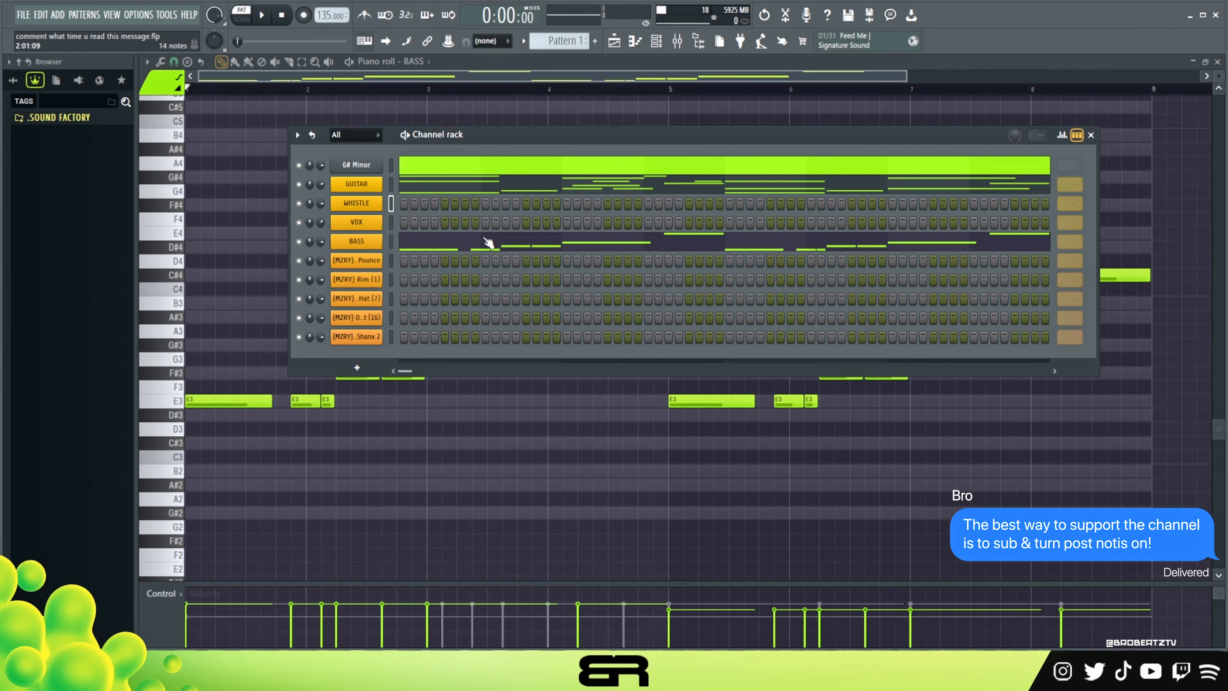
right_click(382, 206)
left_click(202, 364)
left_click_drag(205, 383, 330, 412)
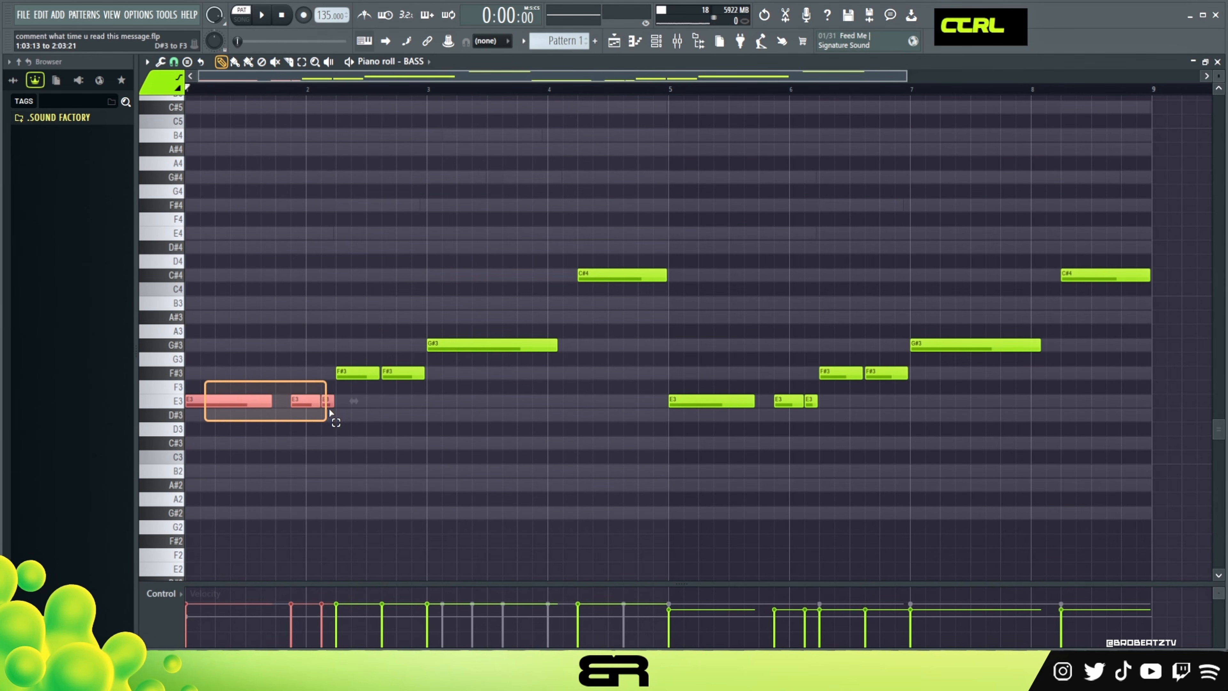
right_click(325, 440)
left_click(234, 358)
left_click(249, 331)
left_click(249, 317)
left_click(262, 289)
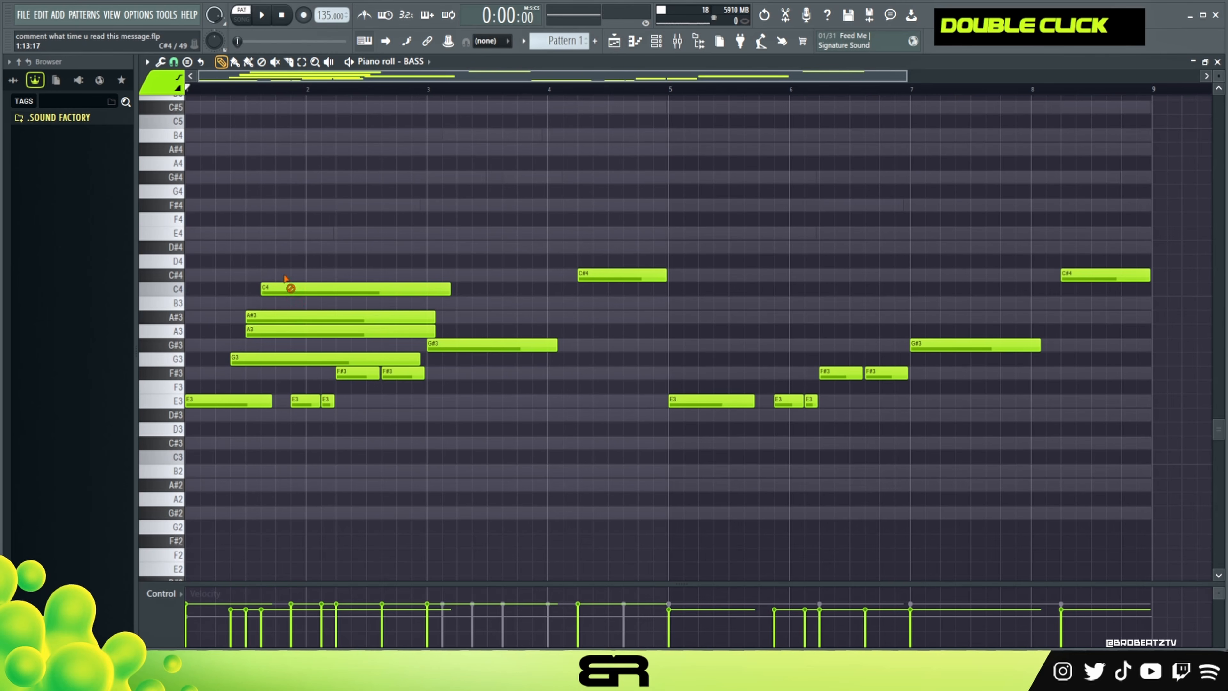
right_click(287, 289)
right_click(283, 317)
right_click(281, 331)
right_click(279, 358)
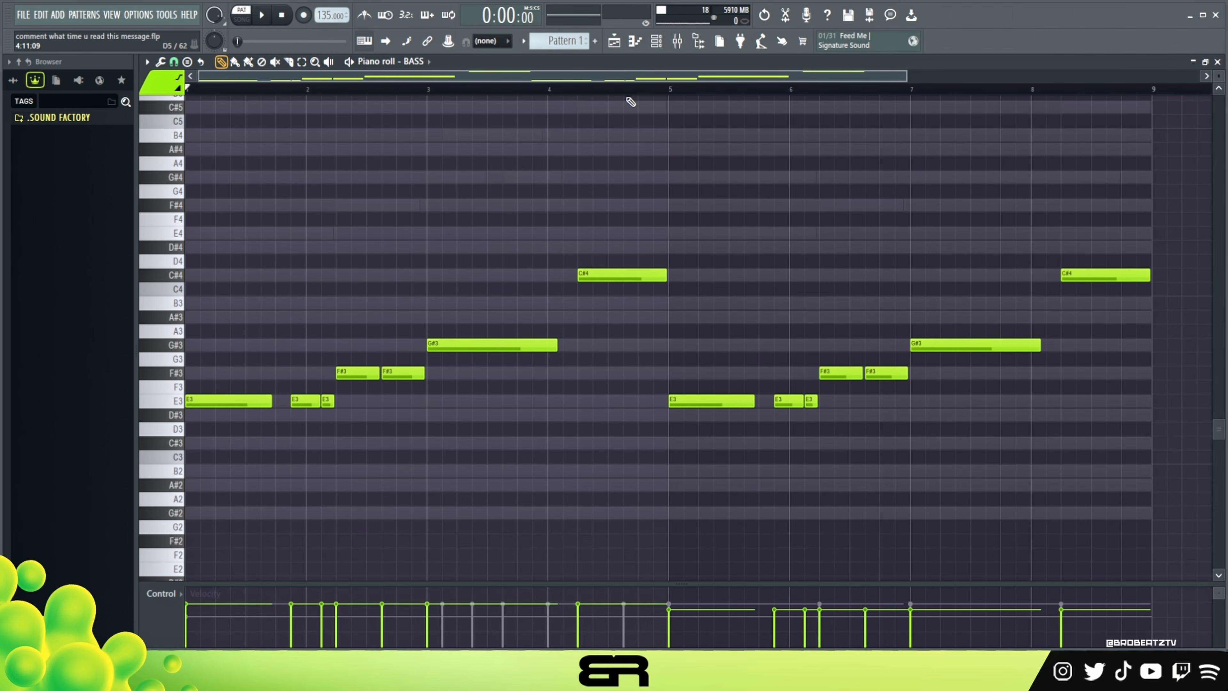
Step: Open the WHISTLE channel's piano roll at the octave 5 range
left_click(658, 45)
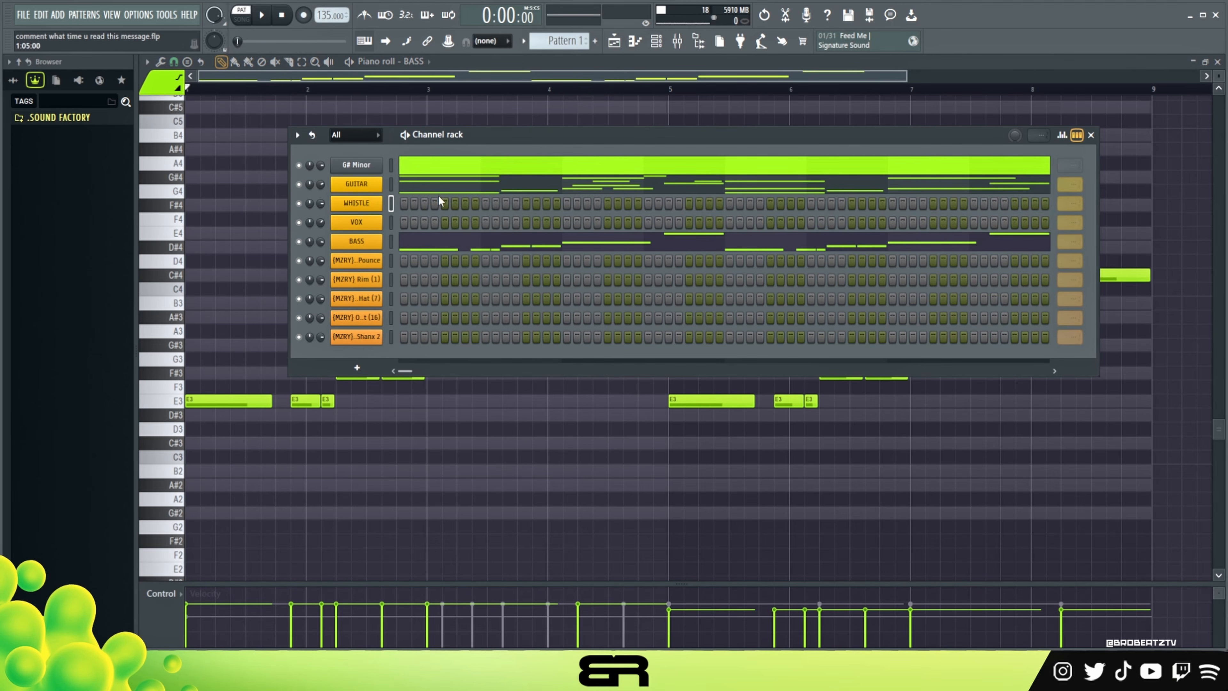
right_click(367, 206)
left_click(411, 205)
scroll(310, 277, "up", 5)
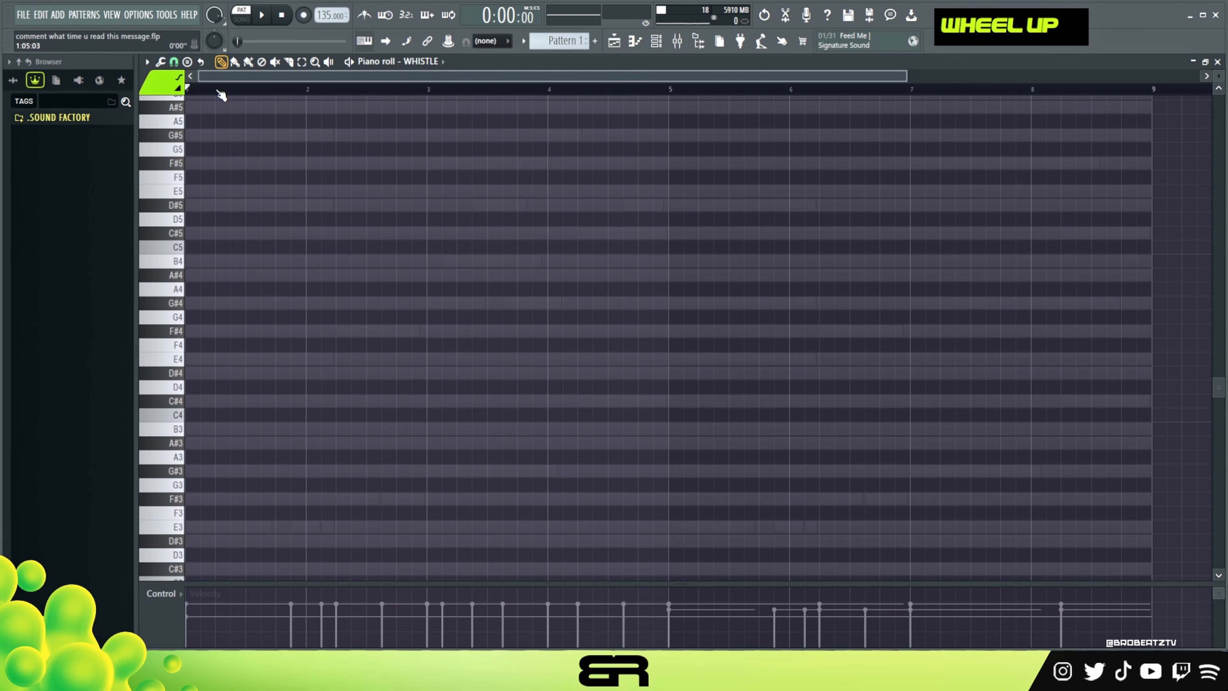
Step: Play the opening bar repeatedly to find where the whistle melody should start and at which pitch
key("space")
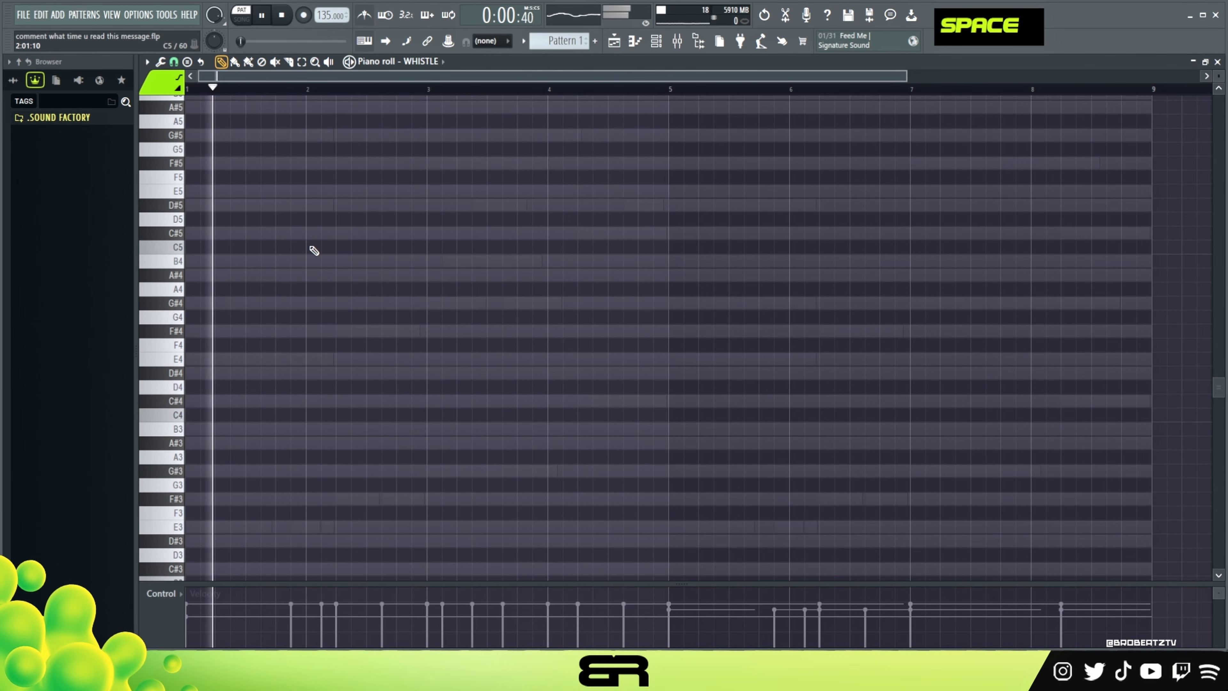
key("space")
key("space")
key("space")
key("space")
key("space")
key("space")
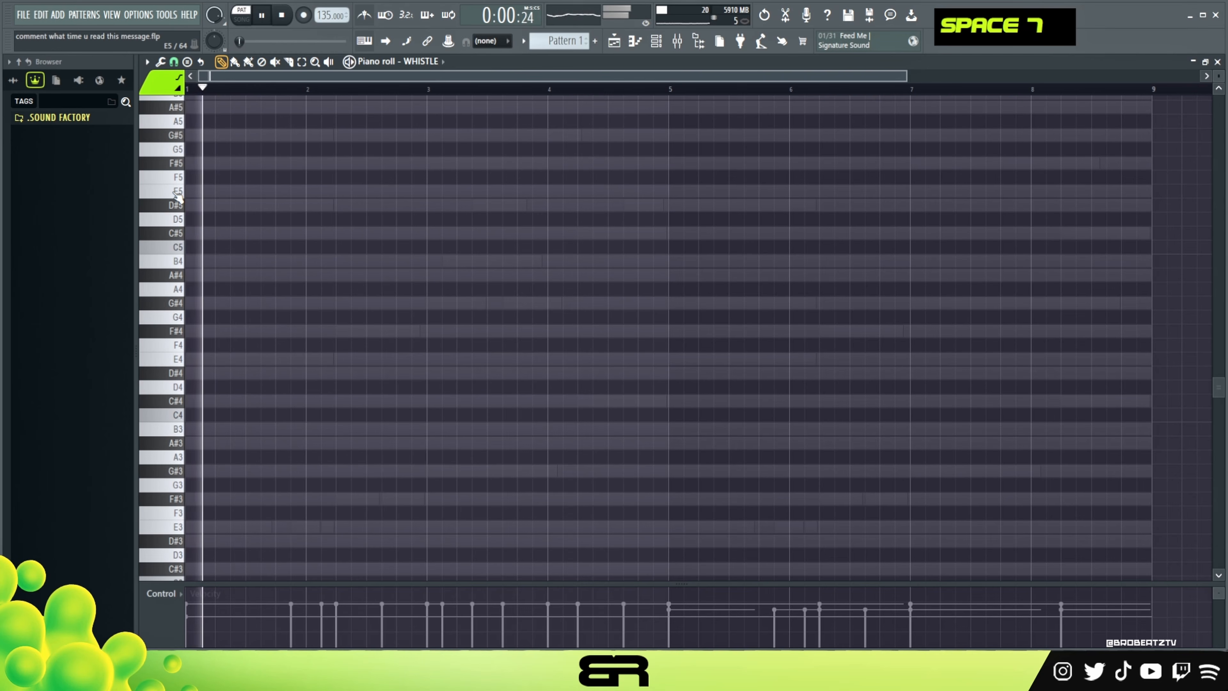
key("space")
key("space")
key("space")
scroll(197, 205, "up", 5)
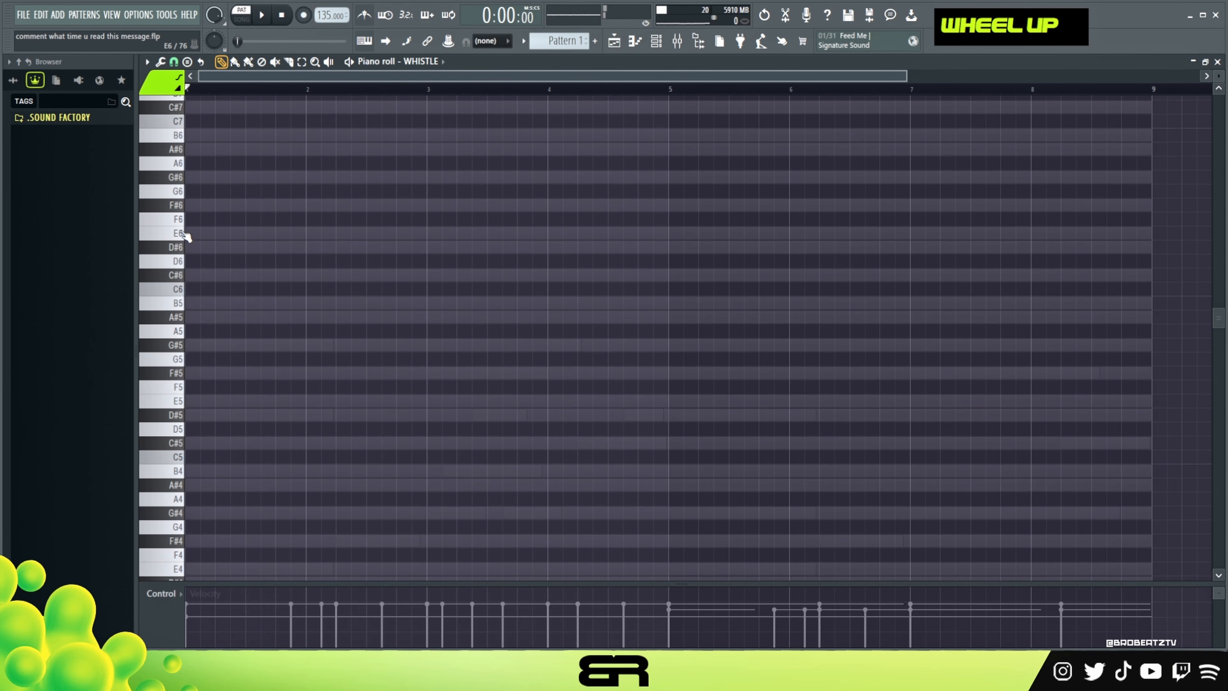
key("space")
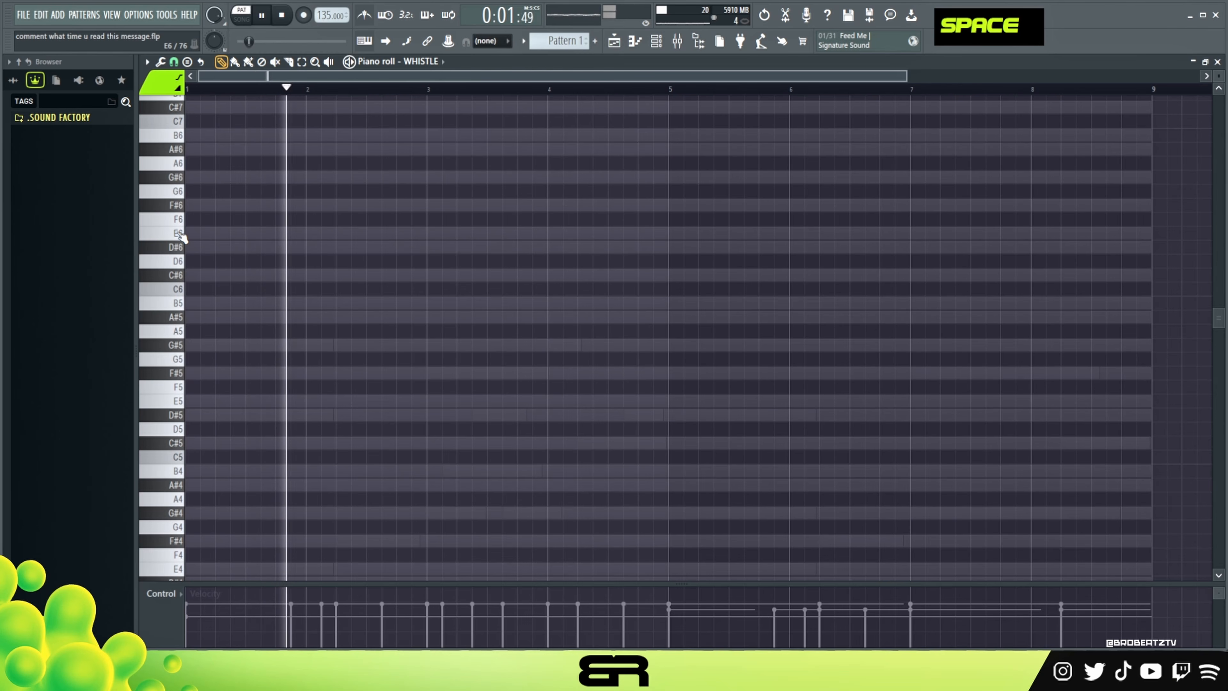
key("space")
key("space")
Step: Add a short E6 near the end of bar 1 and a short D#6 at the start of bar 2
left_click(294, 233)
key("space")
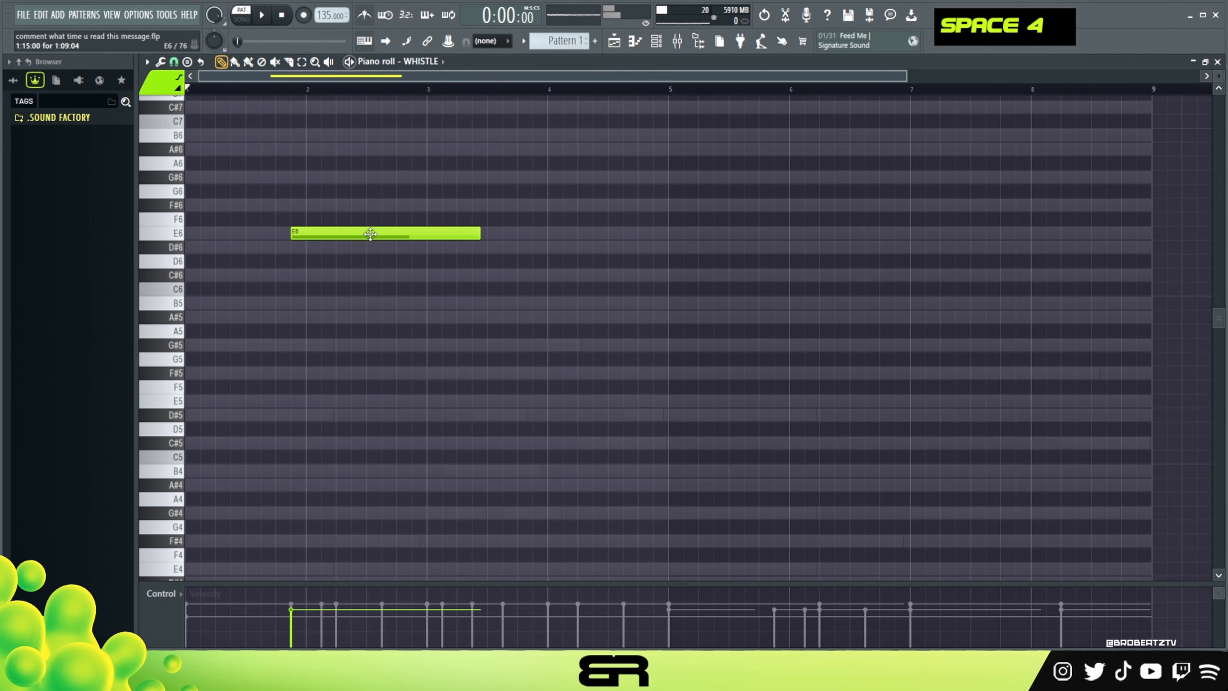
left_click_drag(480, 235, 298, 258)
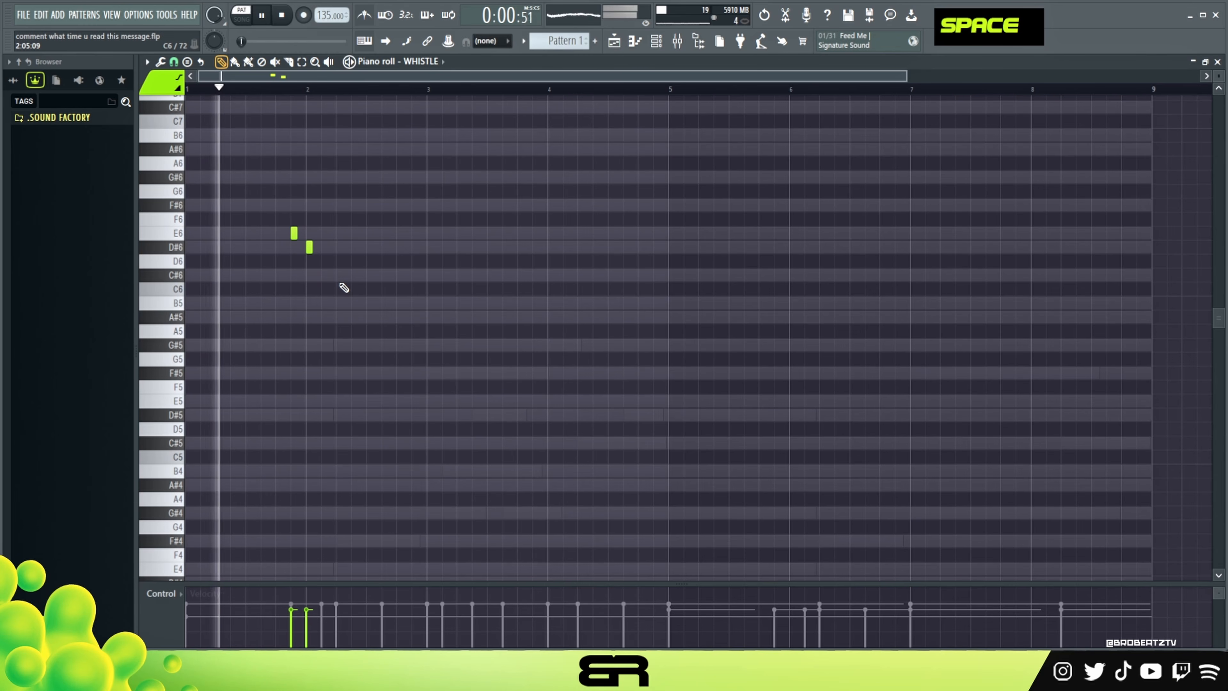
left_click(322, 302)
right_click(323, 303)
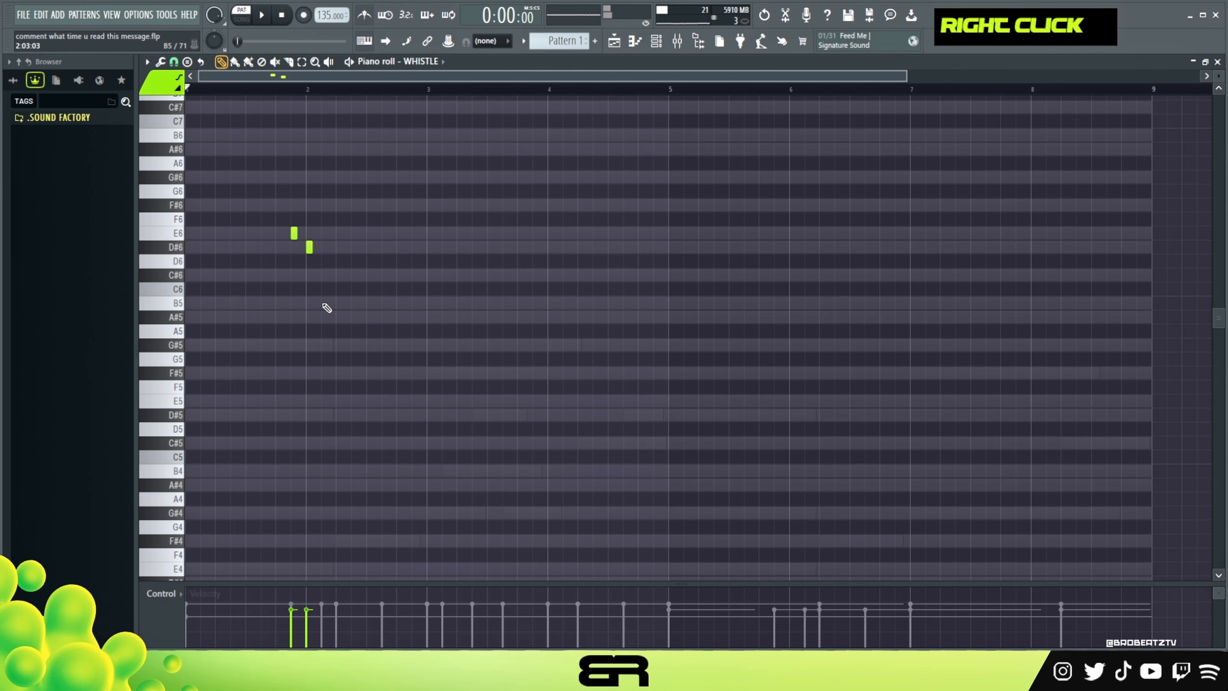
Step: Add short whistle notes C#6 and B5 around the middle of bar 2, A#5 near its end, and G#5 at the start of bar 3
key("space")
key("space")
left_click(354, 275)
double_click(370, 303)
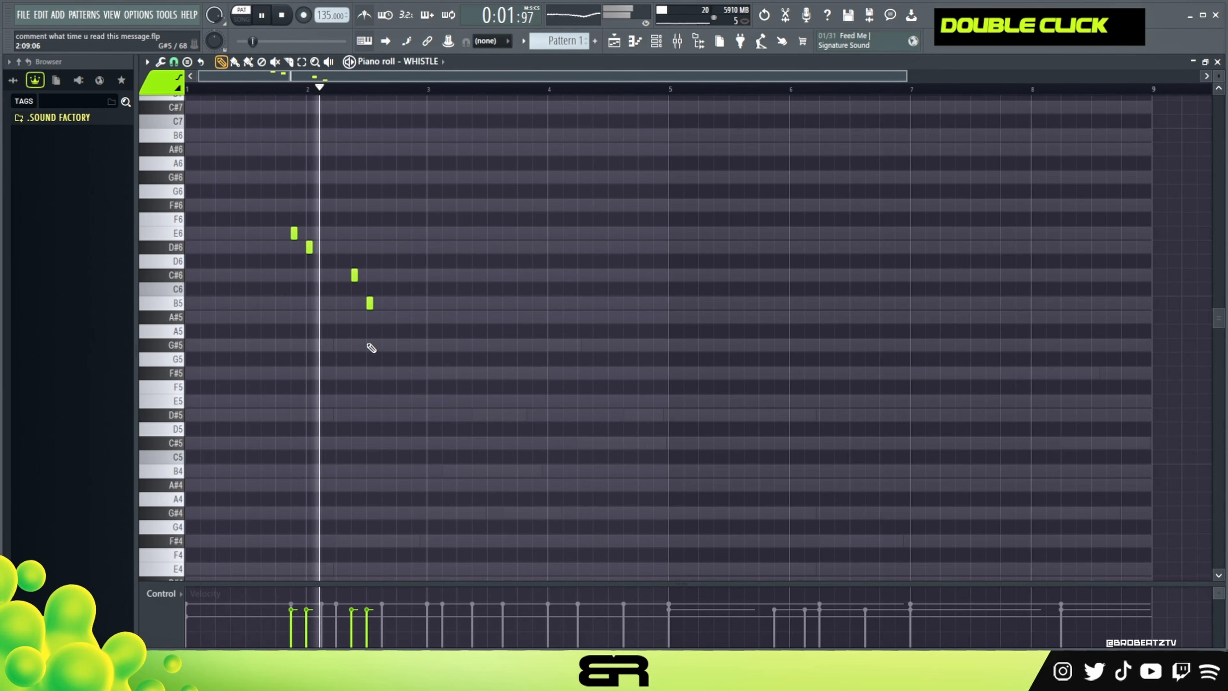
key("space")
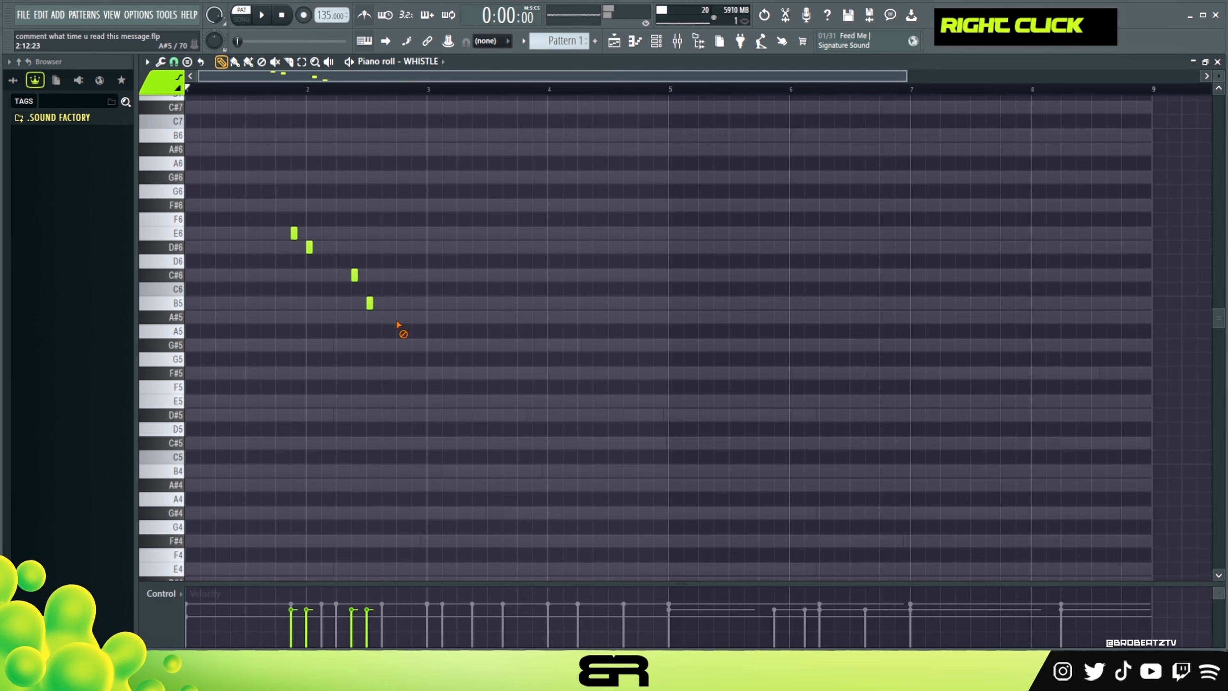
key("space")
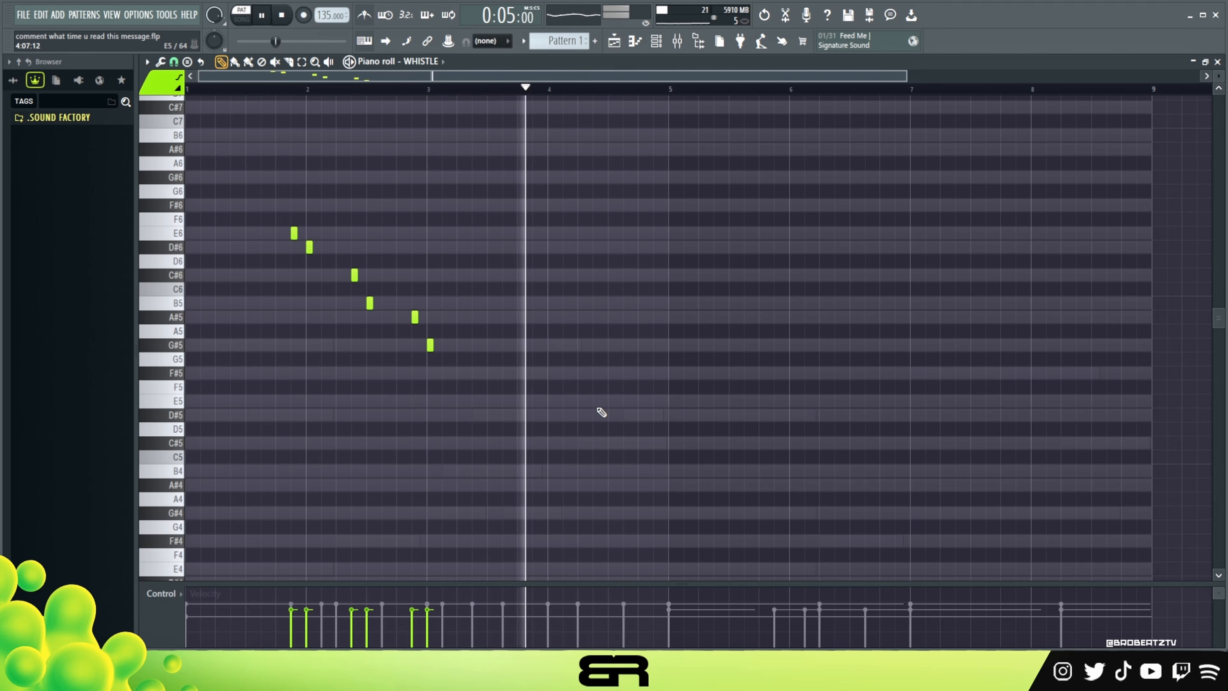
Step: Add short descending F#5, E5 and D#5 notes from the middle of bar 4 and raise their velocity slightly
key("space")
left_click(610, 374)
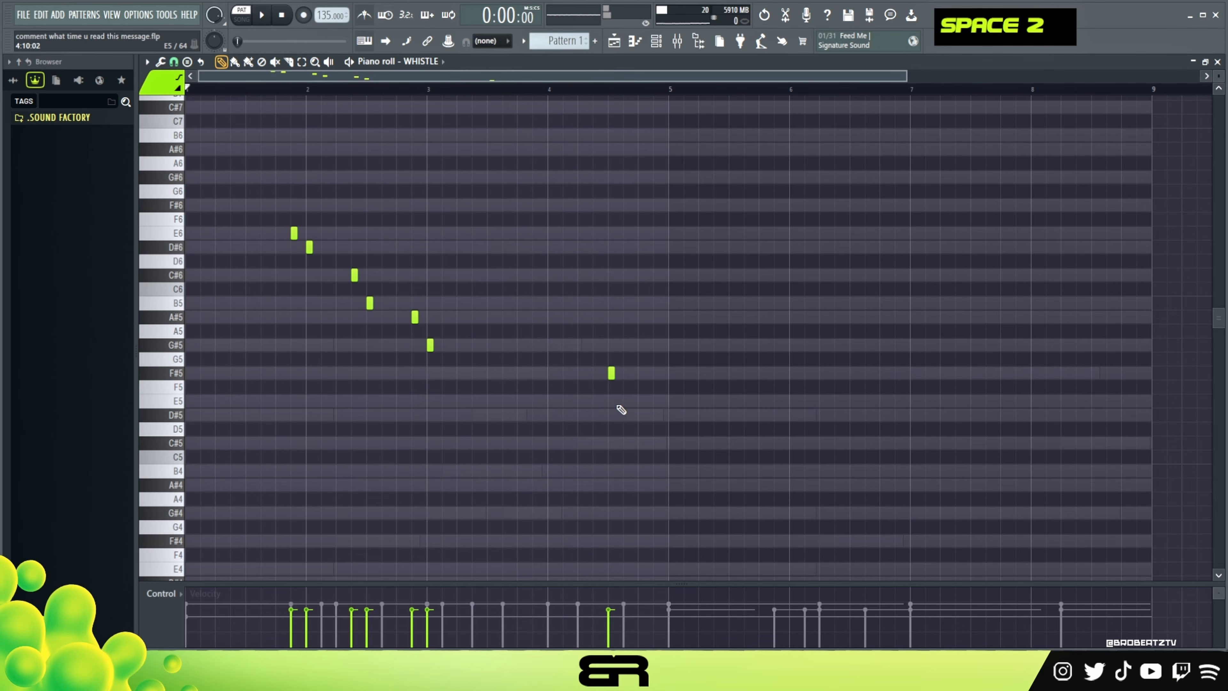
left_click(640, 416)
key("space")
key("ctrl+a")
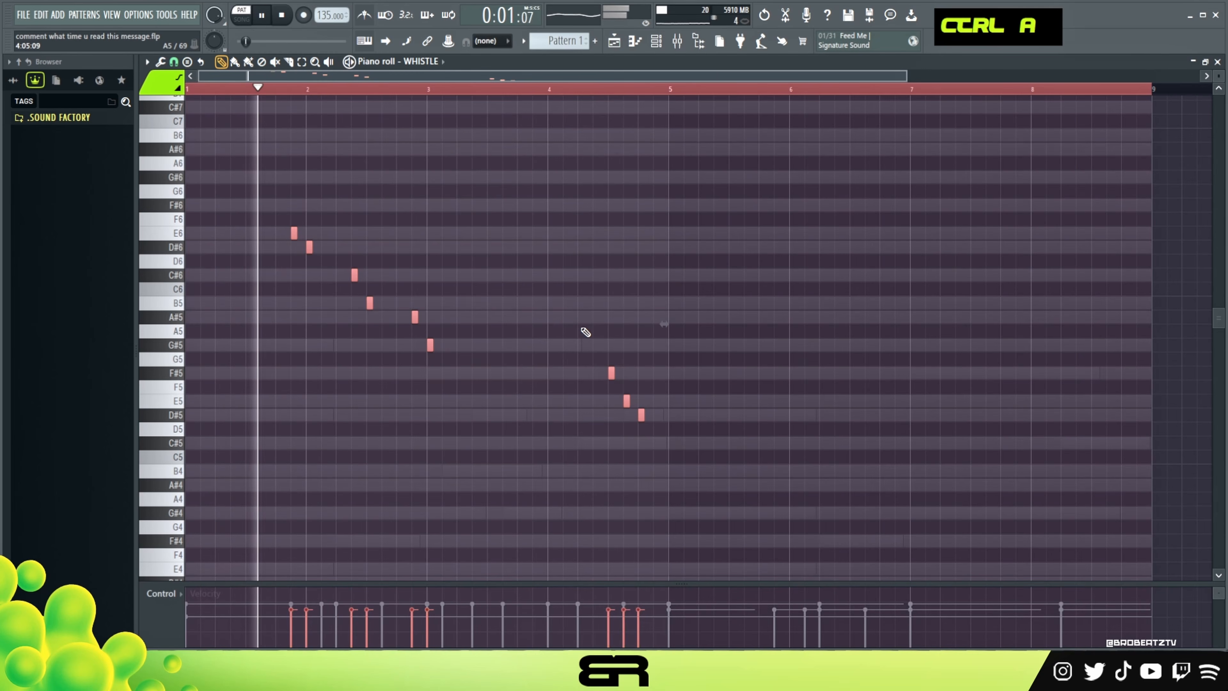
scroll(699, 459, "up", 4, "alt")
Step: Play back the whistle melody together with the guitar and bass through bar 5
right_click(700, 459)
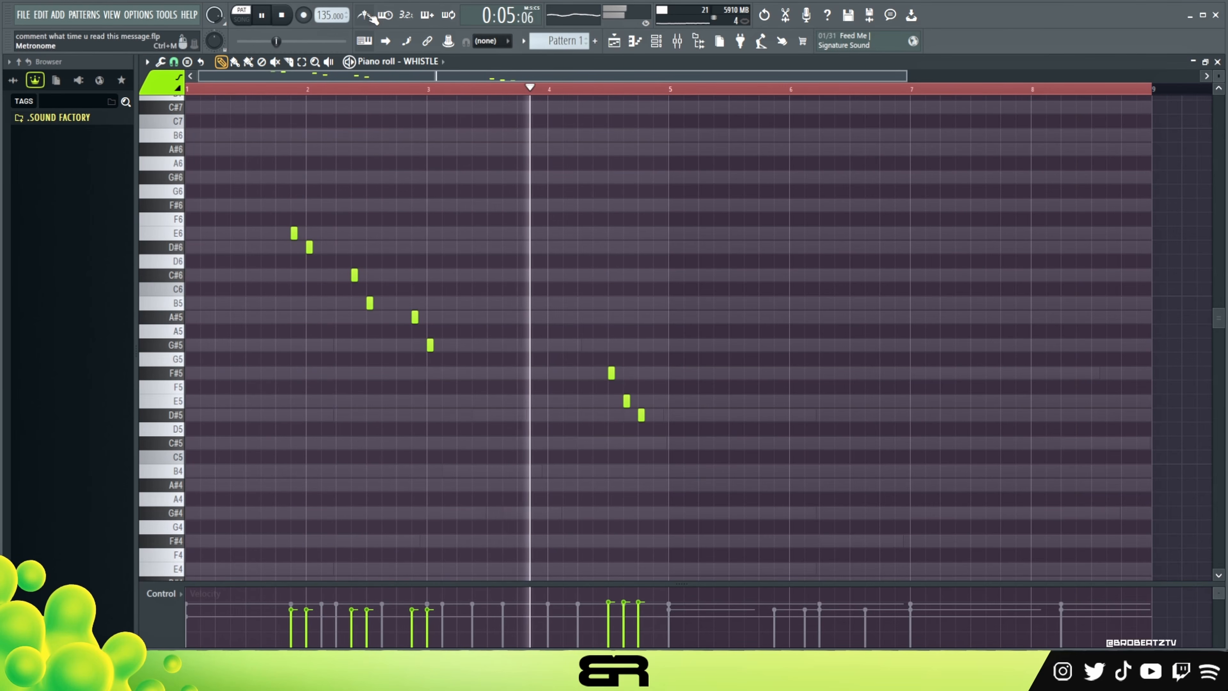
right_click(709, 384)
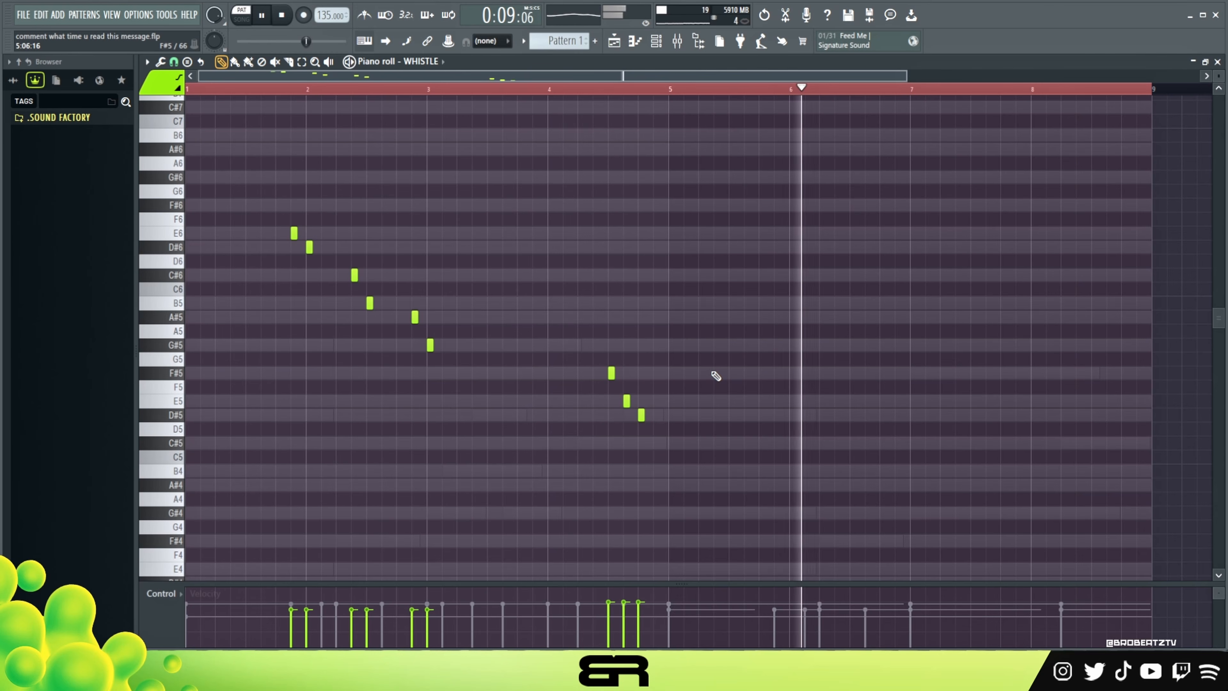
key("space")
double_click(668, 89)
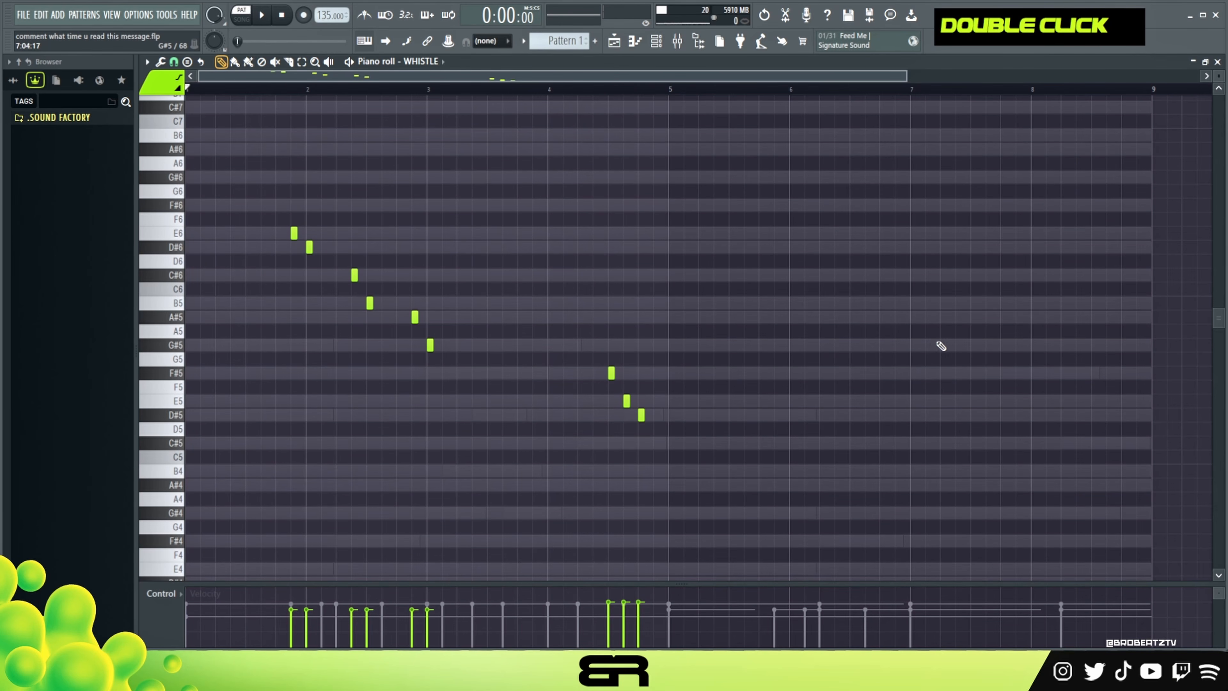
key("ctrl")
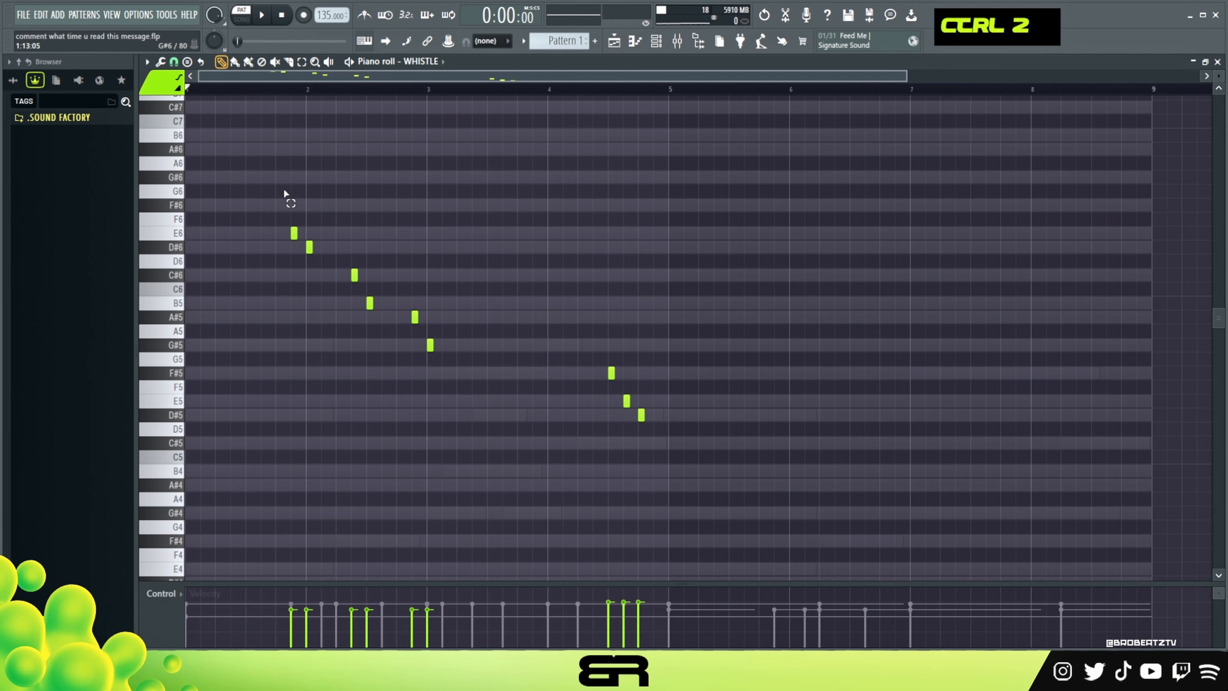
left_click_drag(284, 193, 874, 399)
left_click_drag(373, 310, 710, 444)
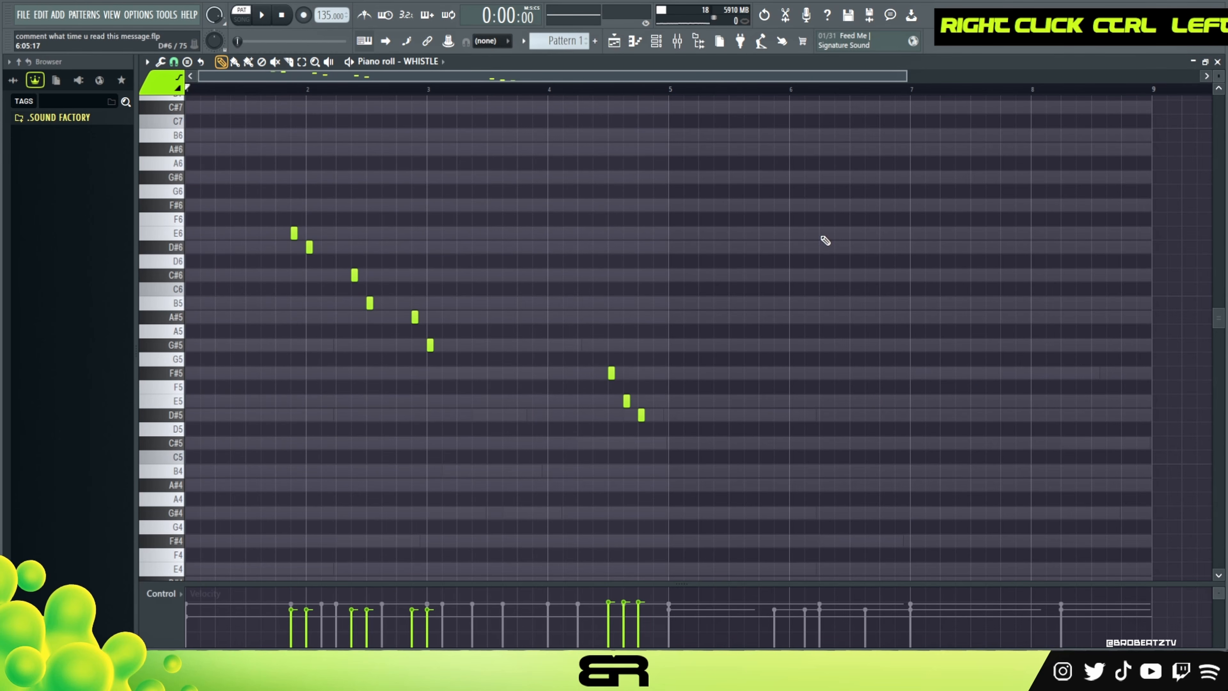
Step: Check the VOX instrument's Darkness Inside preset in G# minor, close it and open the VOX channel's piano roll
left_click(657, 42)
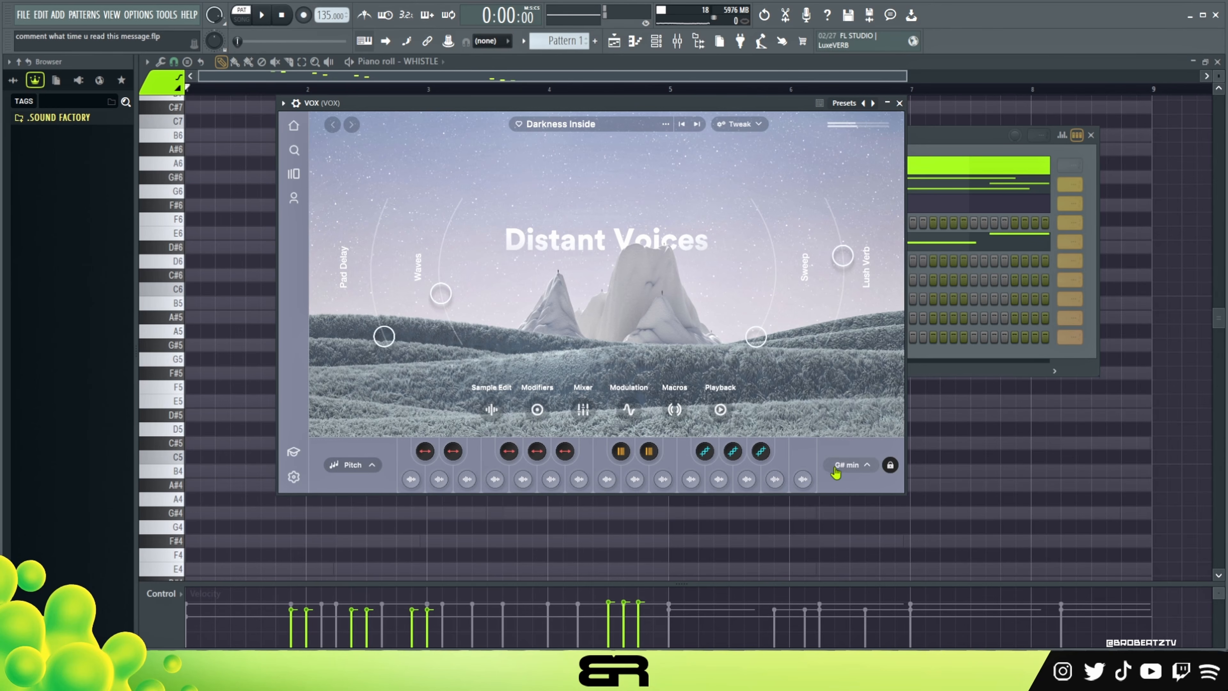
left_click(899, 103)
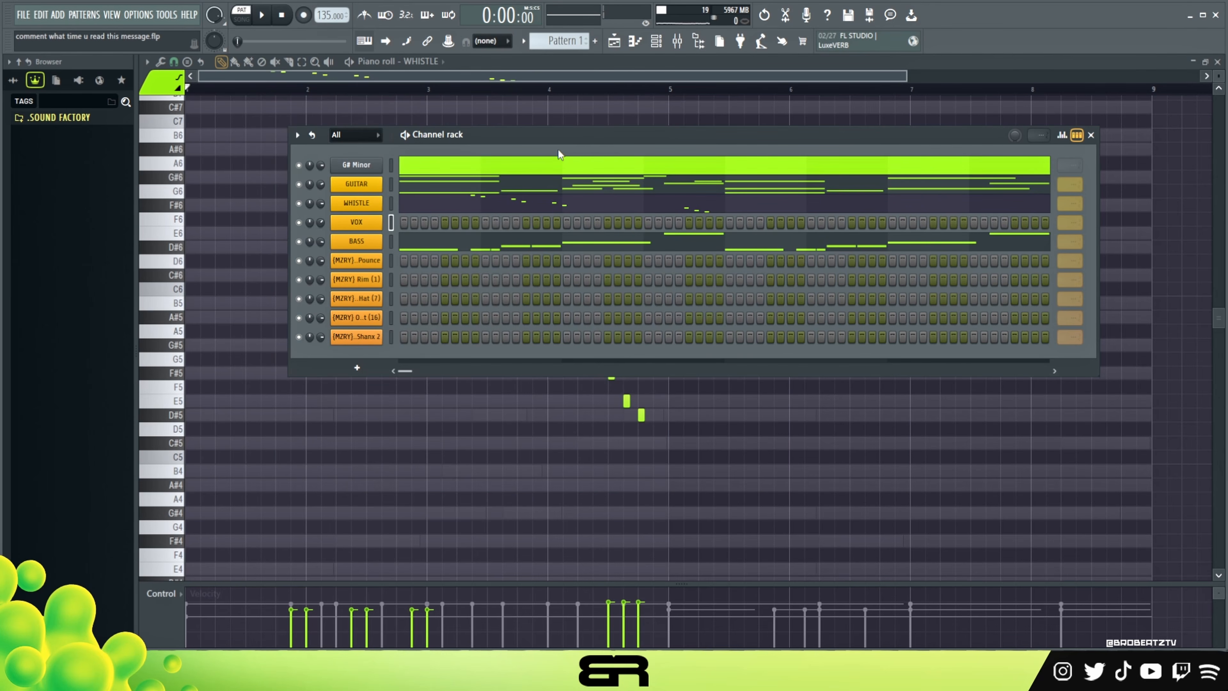
right_click(348, 220)
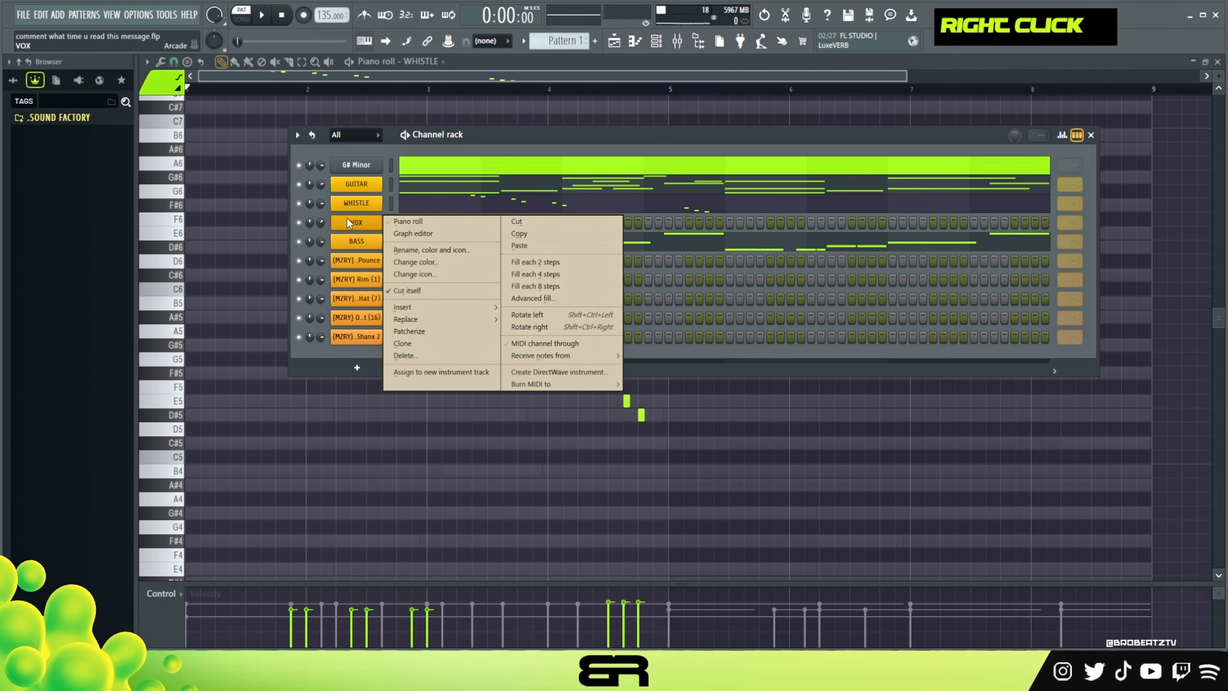
left_click(406, 221)
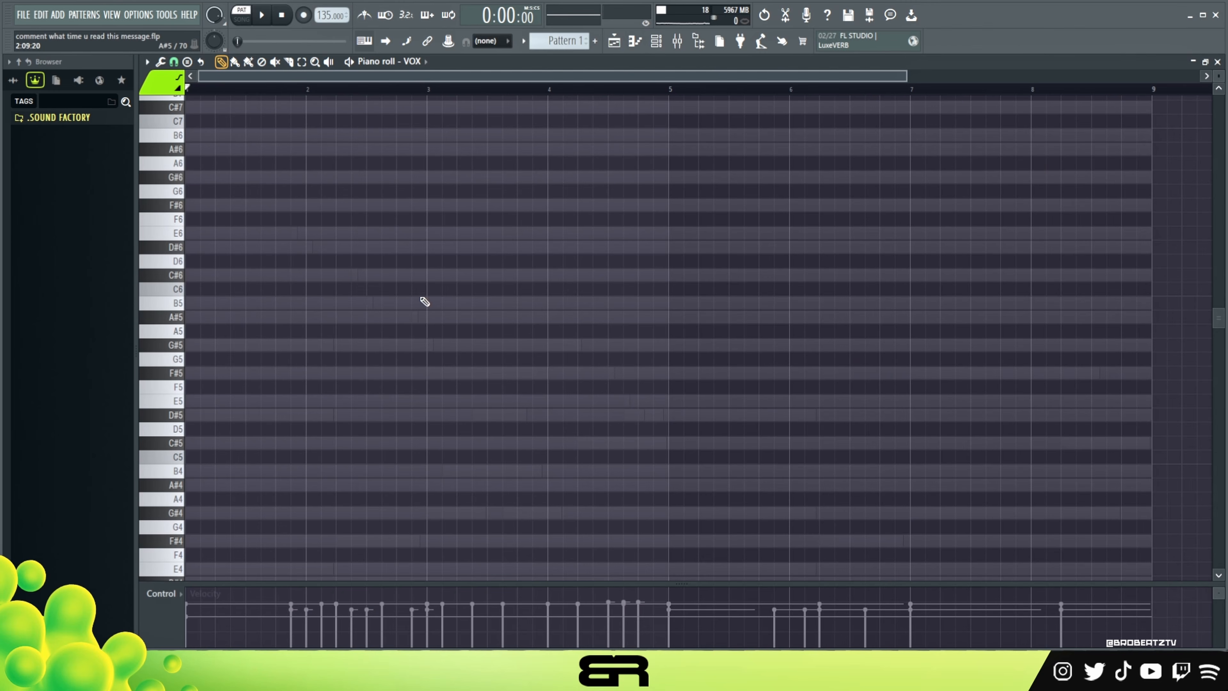
Step: Place a G5 vocal note at the start of bar 1 and play it back repeatedly
left_click_drag(199, 270, 223, 359)
key("space")
key("space")
key("space")
key("space")
key("space")
key("space")
key("space")
key("space")
Step: Add an A#4 vocal note running from the middle of bar 1 to the end of bar 2, checking it with playback
left_click(196, 485)
key("space")
key("space")
key("space")
key("space")
key("space")
key("space")
key("space")
key("space")
key("space")
key("space")
left_click_drag(224, 485, 283, 485)
left_click_drag(490, 488, 423, 487)
Step: Add a G5 vocal note filling bar 5 and trim the opening G5 to end just before bar 3
left_click(412, 334)
right_click(412, 334)
left_click(236, 359, "ctrl")
left_click(696, 360)
left_click_drag(912, 360, 784, 373)
key("space")
key("space")
mouse_move(429, 359)
left_mouse_down()
mouse_move(411, 360)
mouse_move(424, 359)
left_mouse_up()
Step: Add a D5 vocal note over the second half of bar 6
left_click(887, 429)
left_click_drag(1088, 429, 907, 429)
key("space")
mouse_move(876, 429)
left_mouse_down()
mouse_move(876, 472)
mouse_move(818, 441)
mouse_move(877, 426)
left_mouse_up()
Step: Listen to bars 6 to 8 and add an A5 vocal note over the second half of bar 8
left_click(820, 89)
key("space")
key("space")
key("space")
key("space")
key("space")
key("space")
left_click(1096, 331)
key("space")
left_click(1105, 457)
key("space")
left_click_drag(1104, 456, 1105, 568)
left_click_drag(1097, 330, 1088, 323)
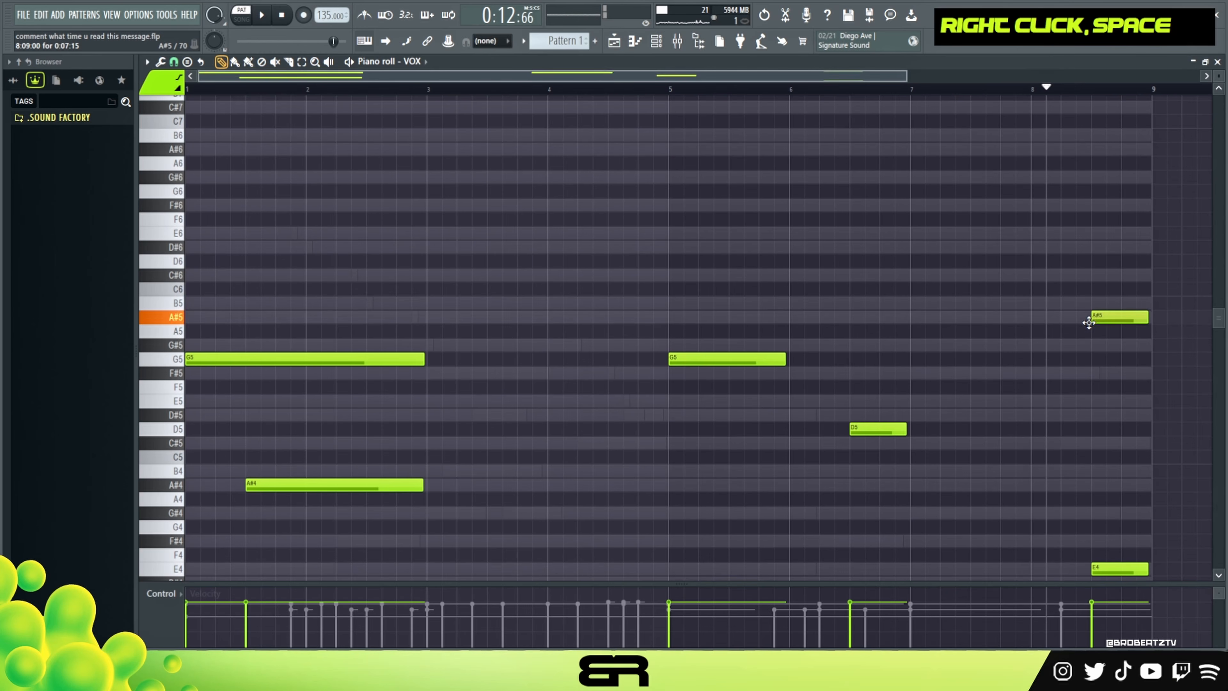
key("space")
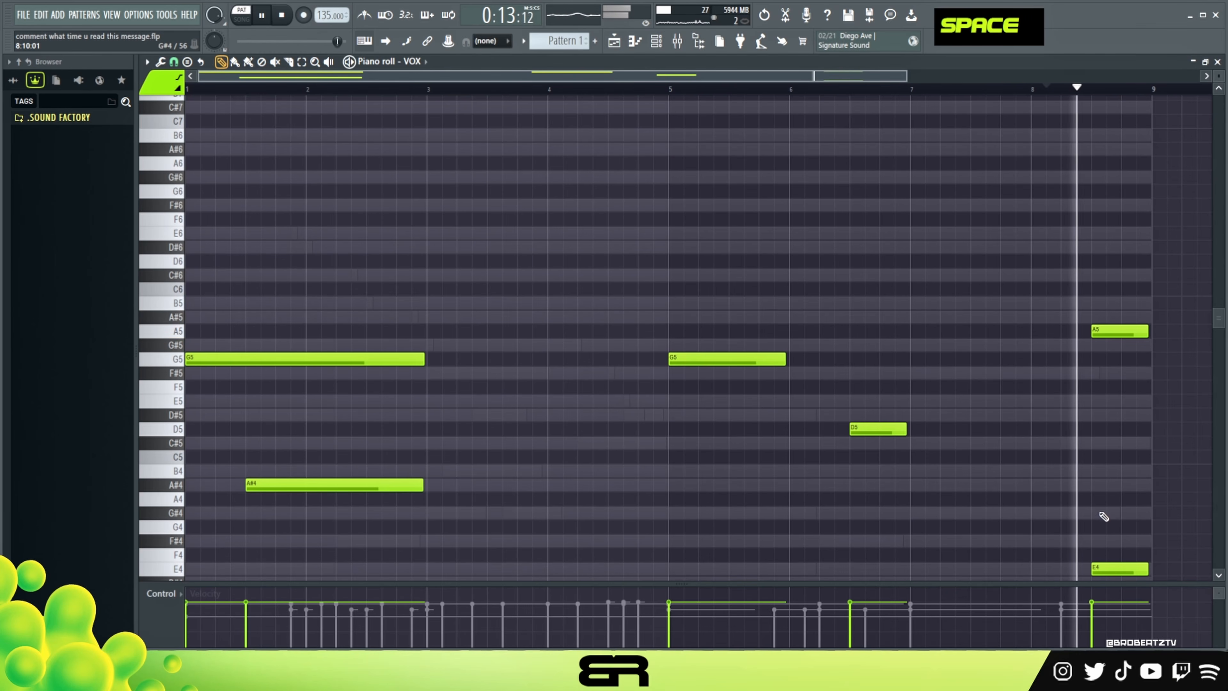
right_click(1124, 562)
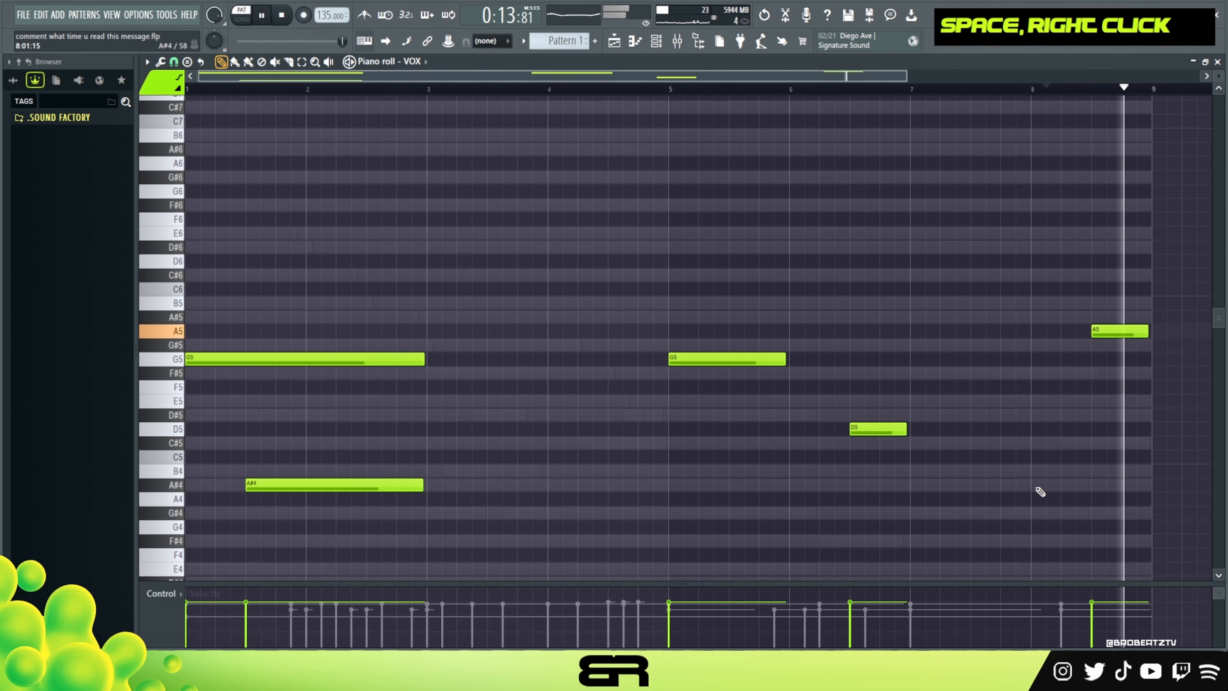
Step: Extend the A5 vocal note to the end of bar 8 and play the part
left_click(1149, 331, "alt")
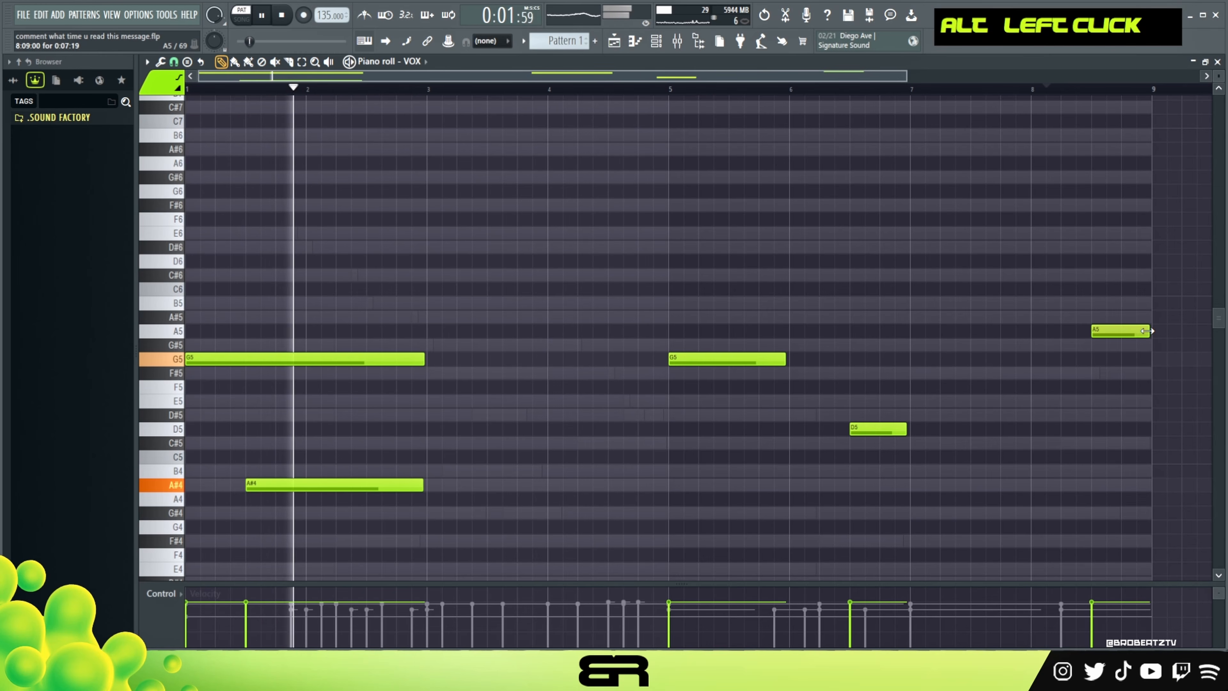
key("space")
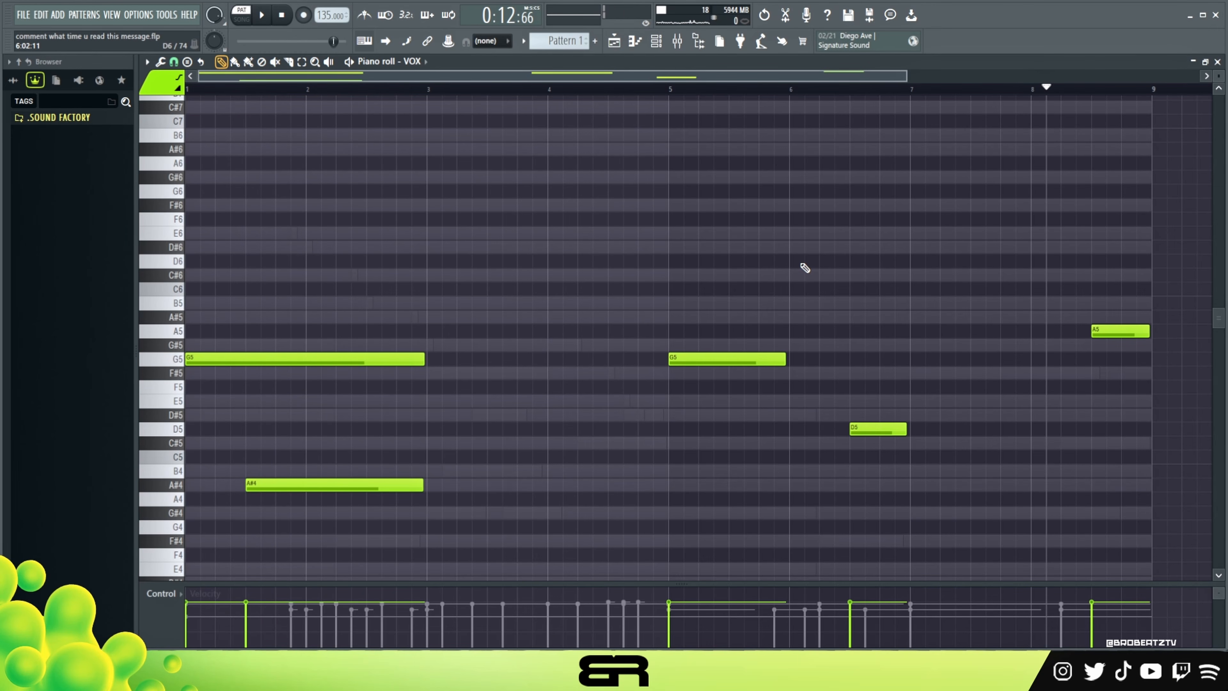
Step: Mute the WHISTLE, VOX and BASS channels, copy the BASS notes into the 808 Pounce channel and open its piano roll
left_click(651, 41)
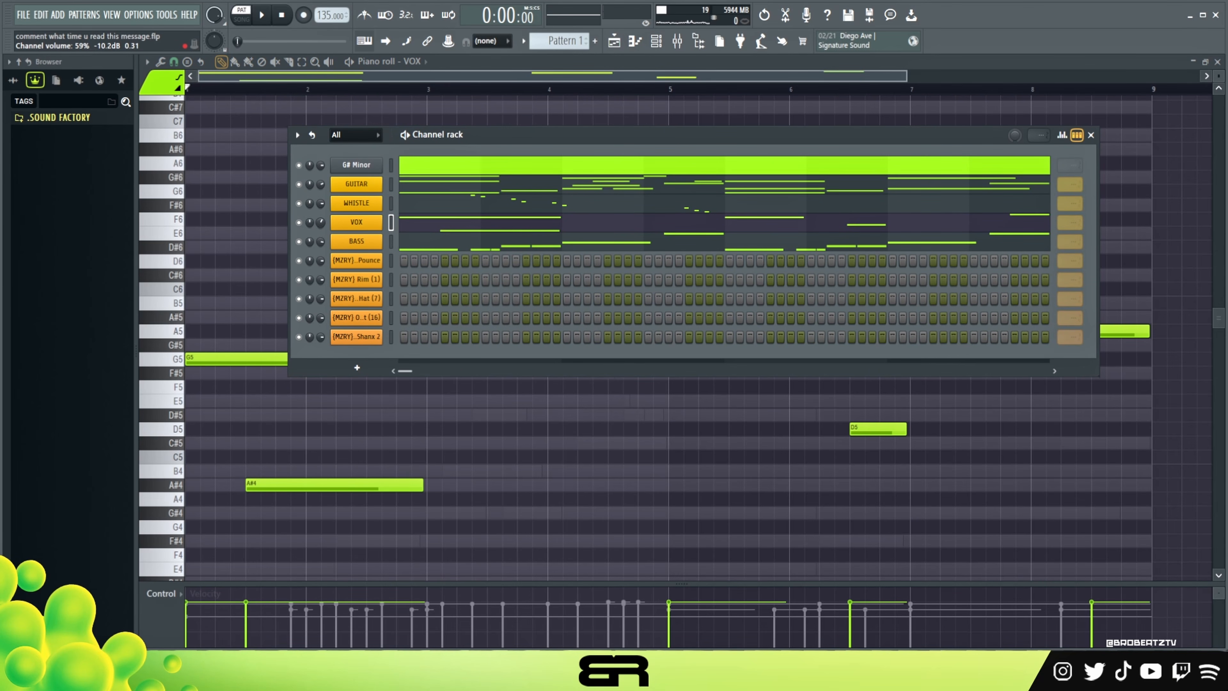
left_click_drag(464, 136, 413, 108)
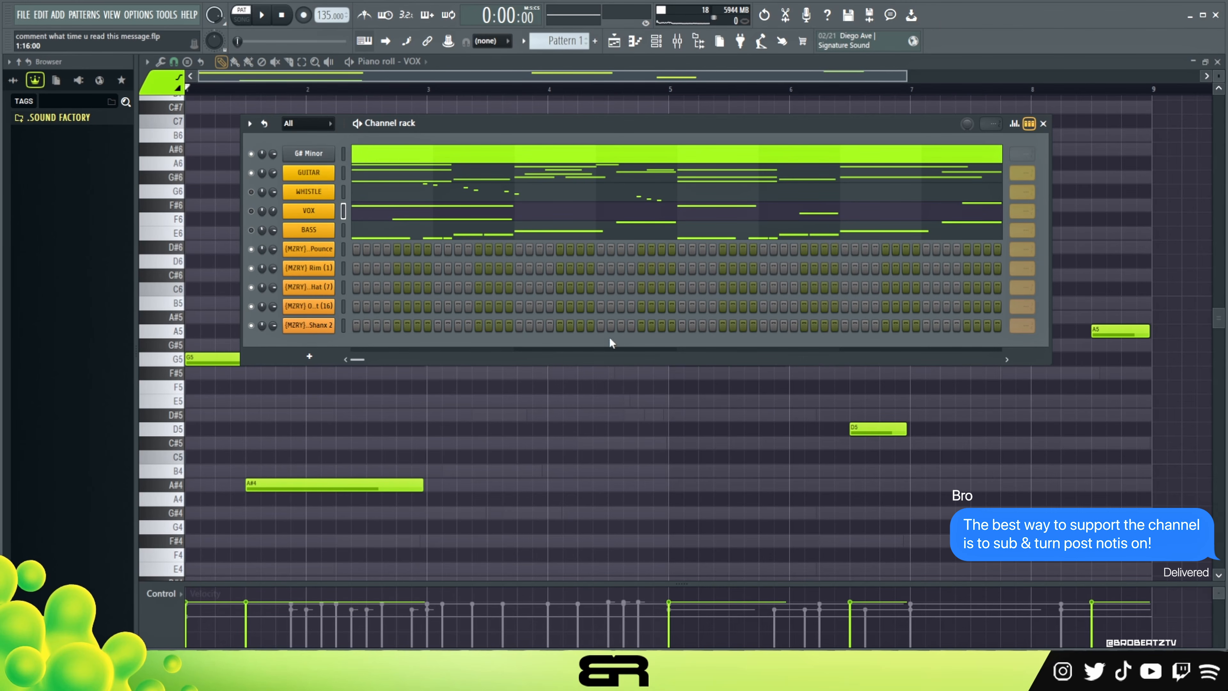
right_click(320, 239)
left_click(543, 246)
right_click(310, 248)
left_click(496, 265)
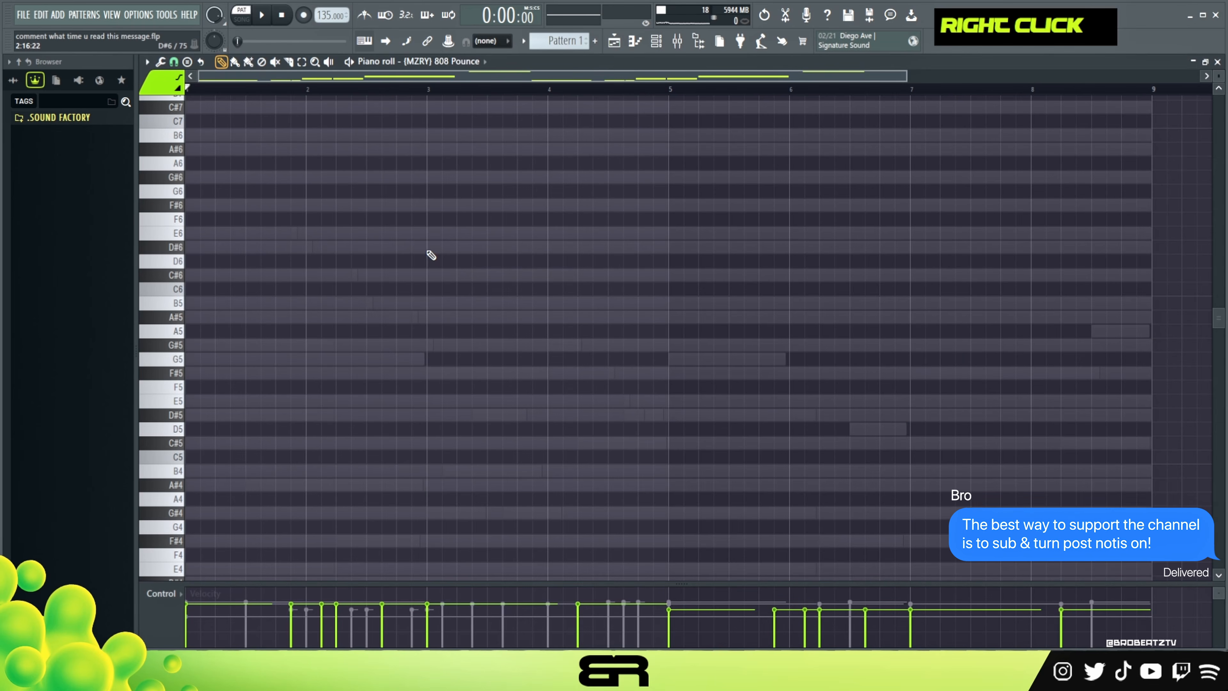
Step: Delete the copied 808 notes in bars 5 to 8
scroll(428, 255, "down", 7)
left_click_drag(668, 495, 1151, 267)
key("Delete")
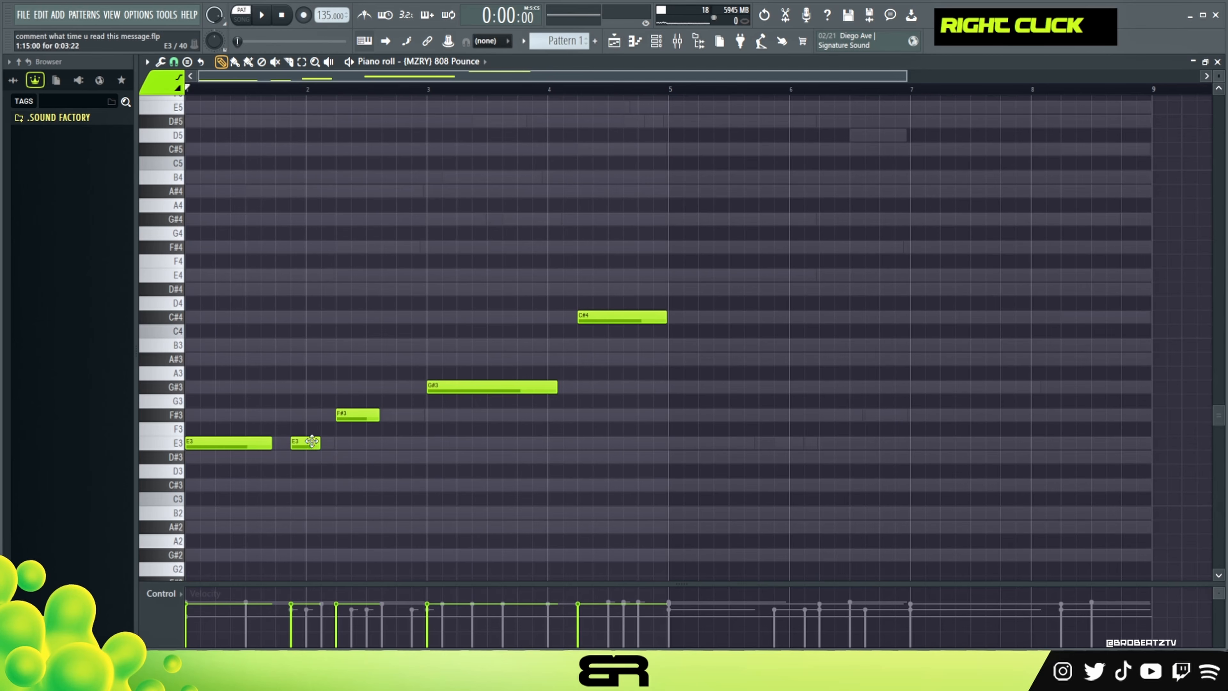
Step: Remove the second E3 note at the end of bar 1 and shorten the remaining four 808 notes to two steps each
key("ctrl+a")
key("ctrl+q")
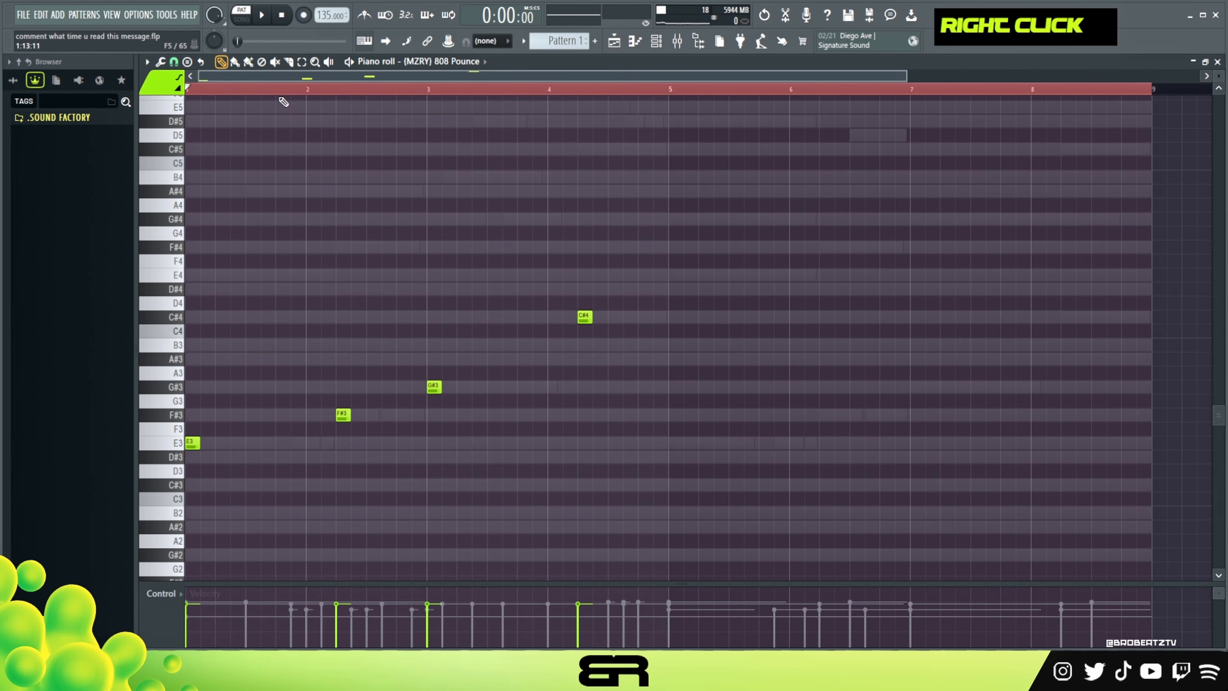
double_click(285, 89)
scroll(264, 78, "up", 3)
Step: Transpose all four 808 notes up two octaves and raise their velocity to maximum, checking with playback
key("ctrl+a")
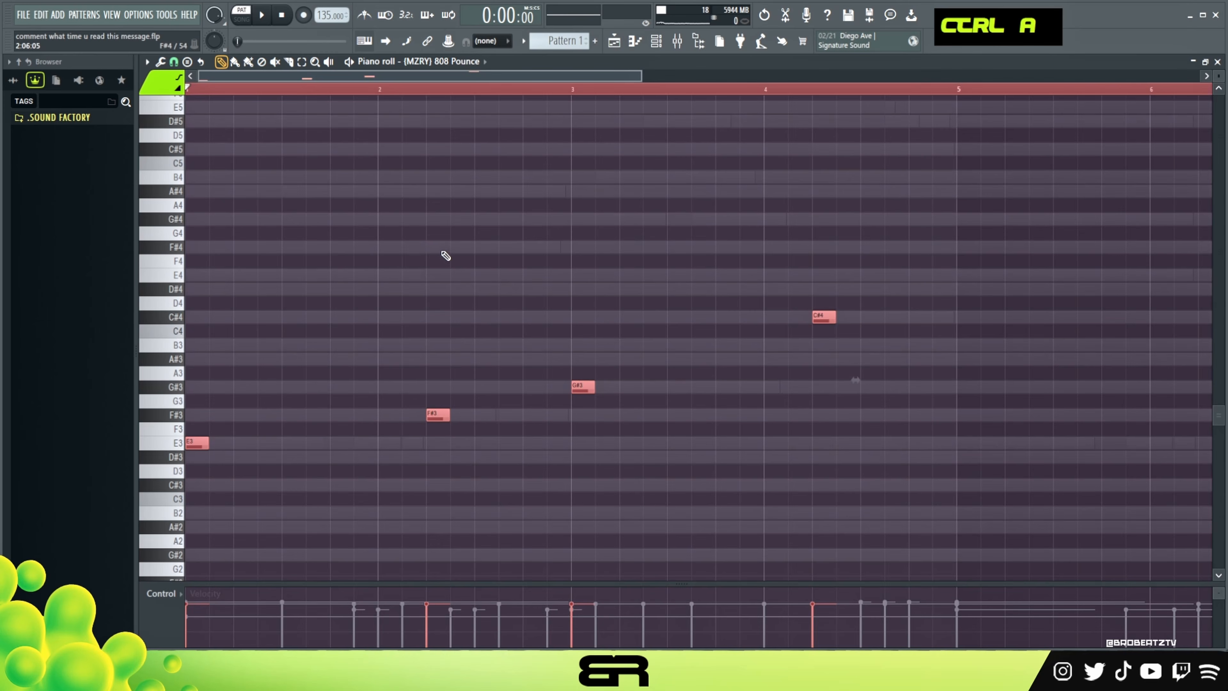
scroll(440, 263, "up", 14)
key("ctrl+Up")
scroll(440, 276, "up", 6)
key("space")
key("ctrl+Up")
left_click(457, 354)
scroll(454, 364, "up", 3)
scroll(454, 365, "up", 3)
key("space")
key("space")
Step: Add a two-step F#6 note directly before the F#5 in bar 2 and listen to the 808 line
left_click(409, 340)
right_click(414, 339)
double_click(416, 339)
key("ctrl+Up")
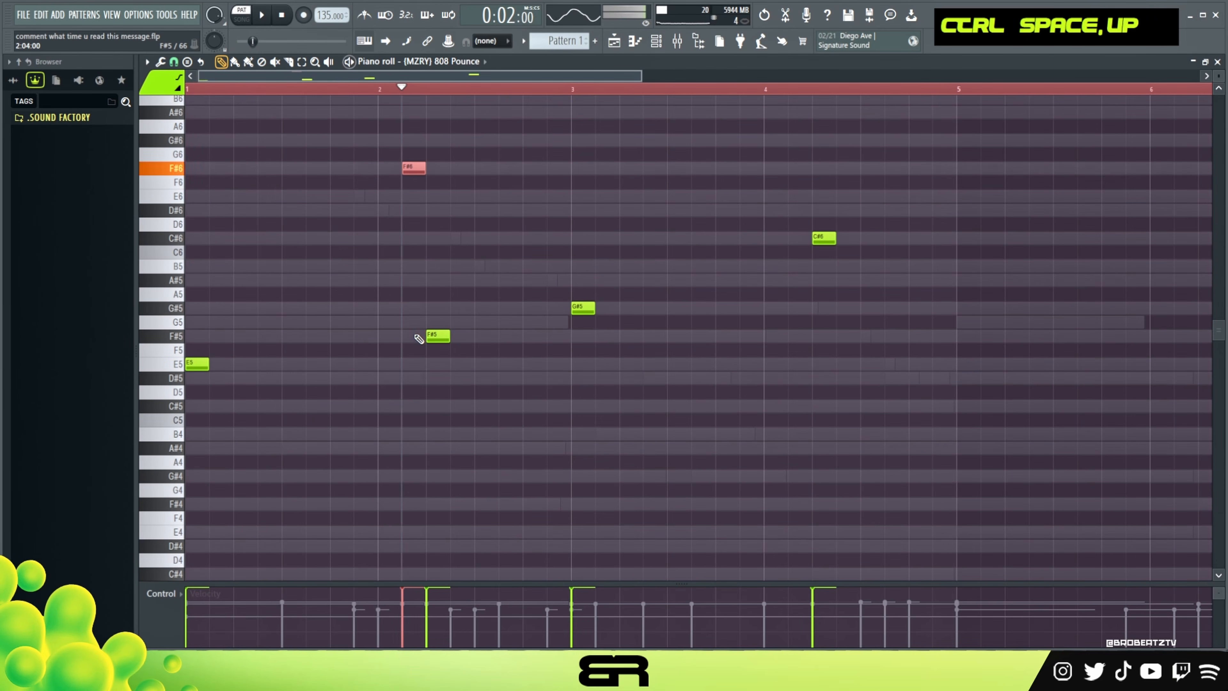
right_click(506, 378)
key("space")
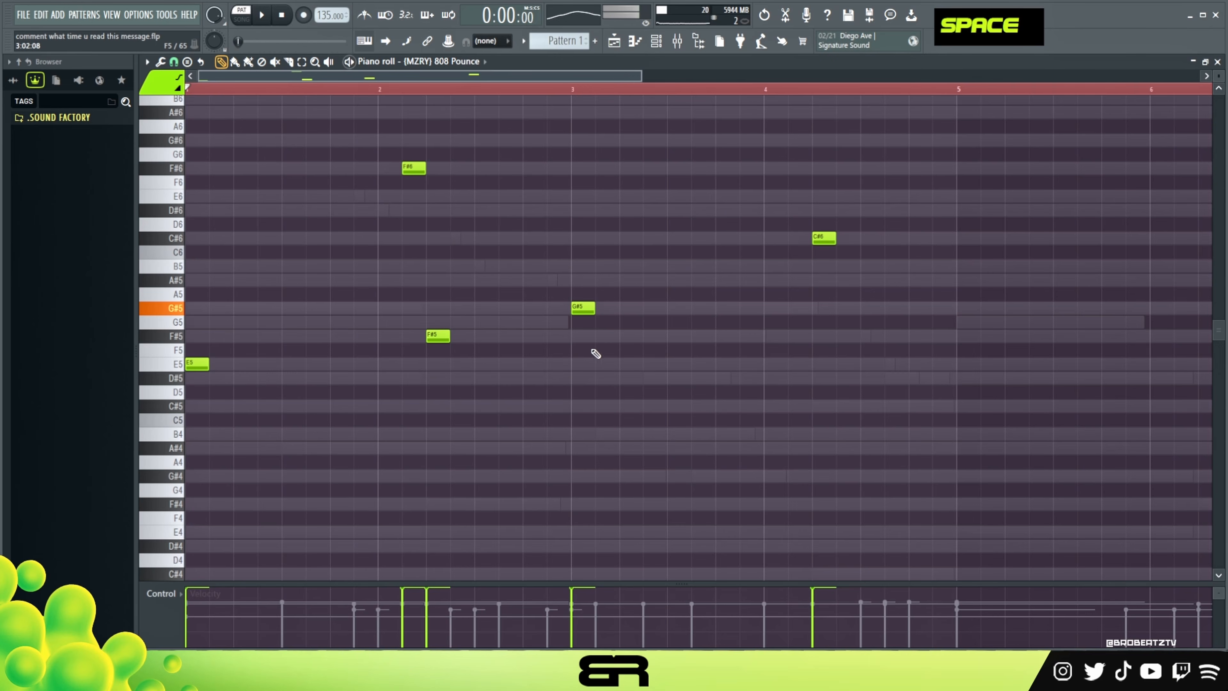
key("space")
scroll(658, 349, "up", 3)
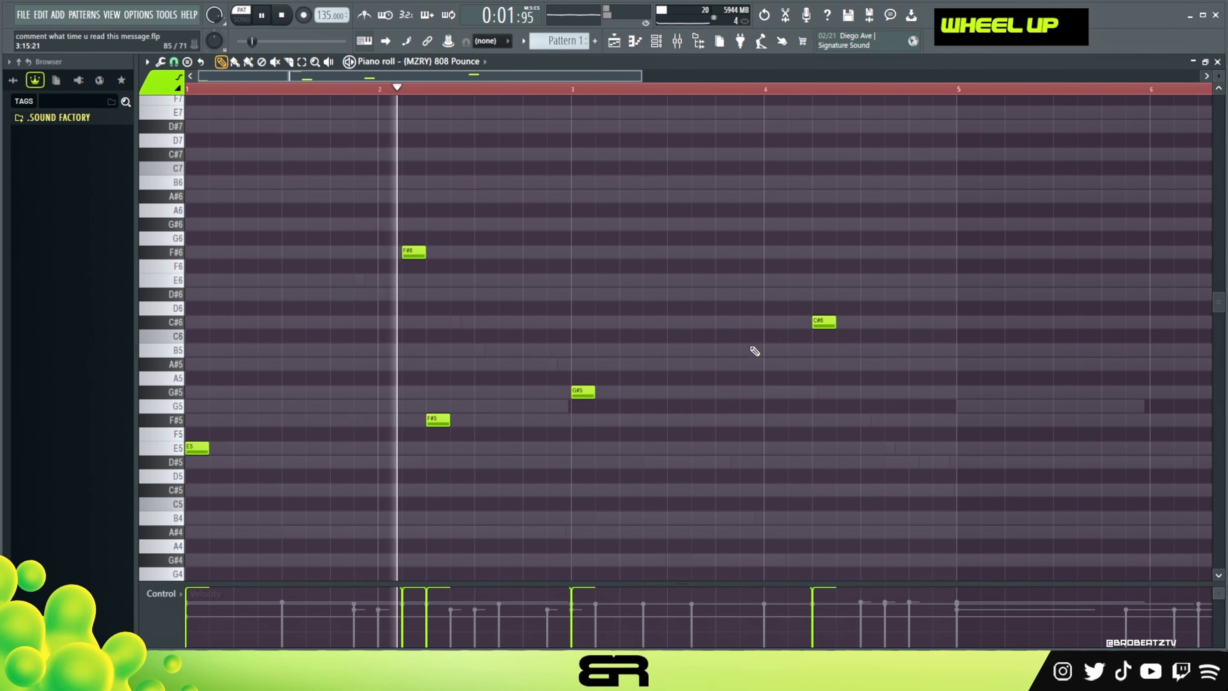
key("space")
key("space")
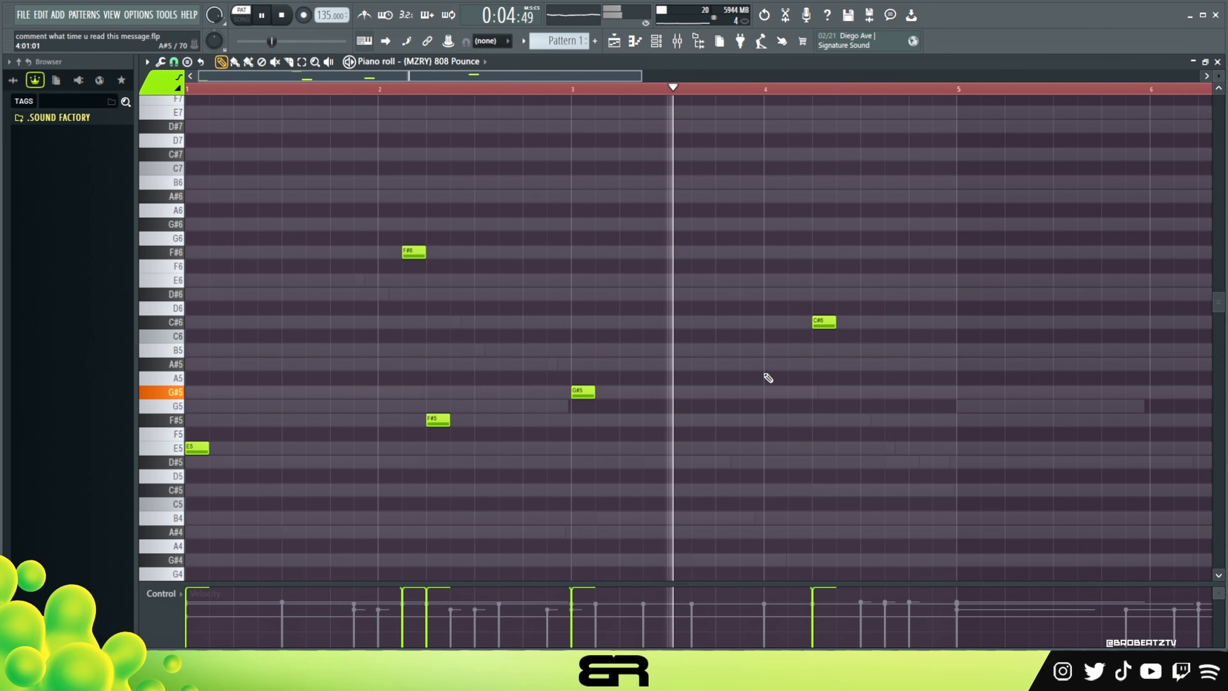
Step: Add a two-step G#6 note followed by a G#5 note on the last beat of bar 3
key("space")
key("space")
left_click(744, 392)
left_click(728, 392)
left_click(728, 393, "ctrl")
key("ctrl+Up")
right_click(768, 366)
Step: Lower the bar 4 C#6 note by one octave and add an E5 note on step 11 of bar 4
left_click(823, 321, "ctrl")
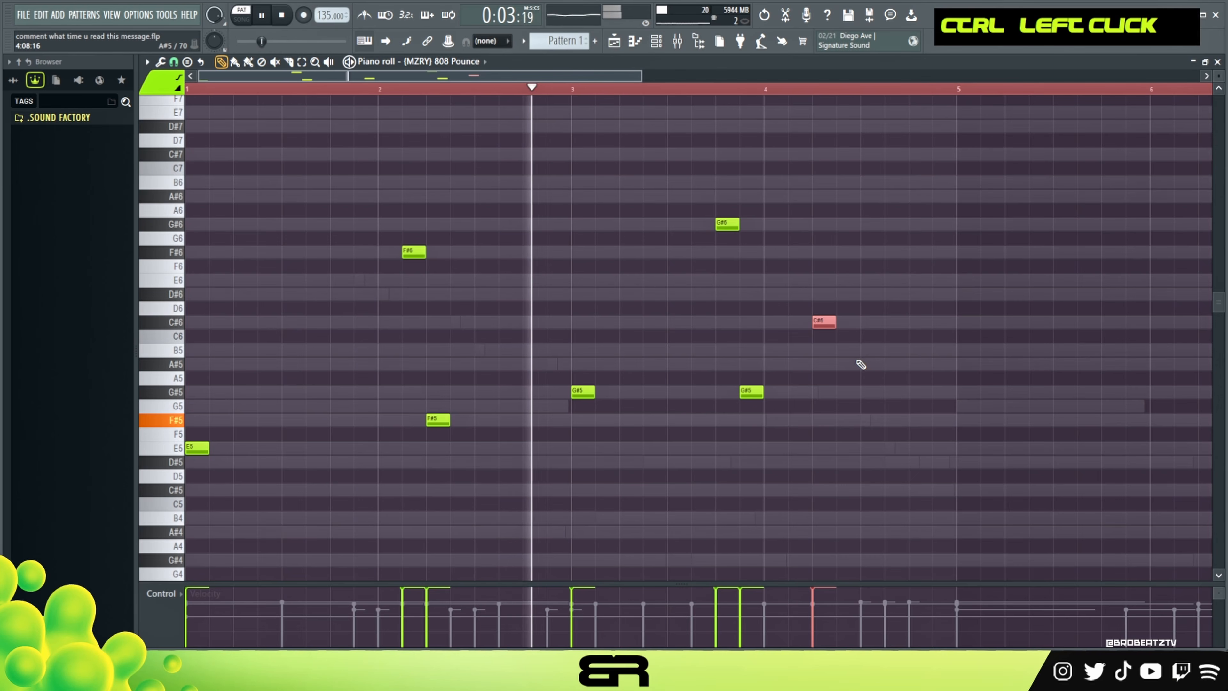
key("ctrl+Down")
left_click(890, 448)
right_click(914, 510)
key("space")
Step: Duplicate the four-bar 808 line into bars 5 to 8
key("ctrl+a")
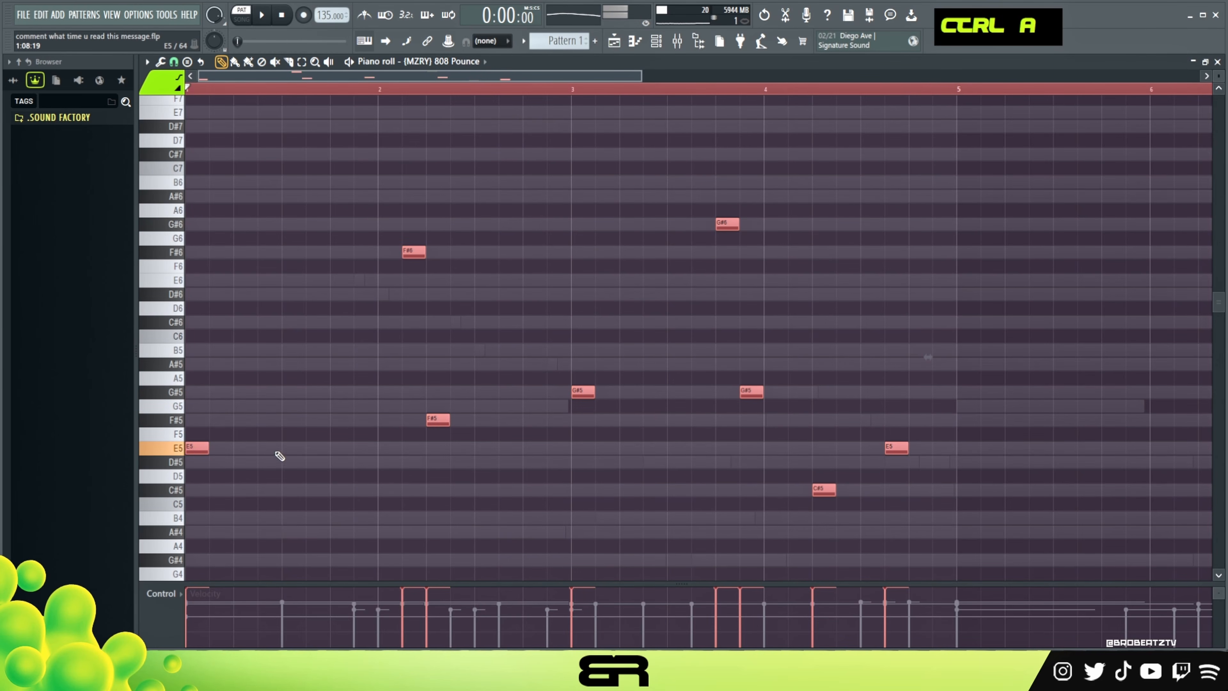
right_click(246, 456)
left_click_drag(203, 449, 1002, 455)
Step: Add a hit on step 9 of bar 1 to both the Rim (1) and Hat (7) channels, checking with playback
left_click(656, 41)
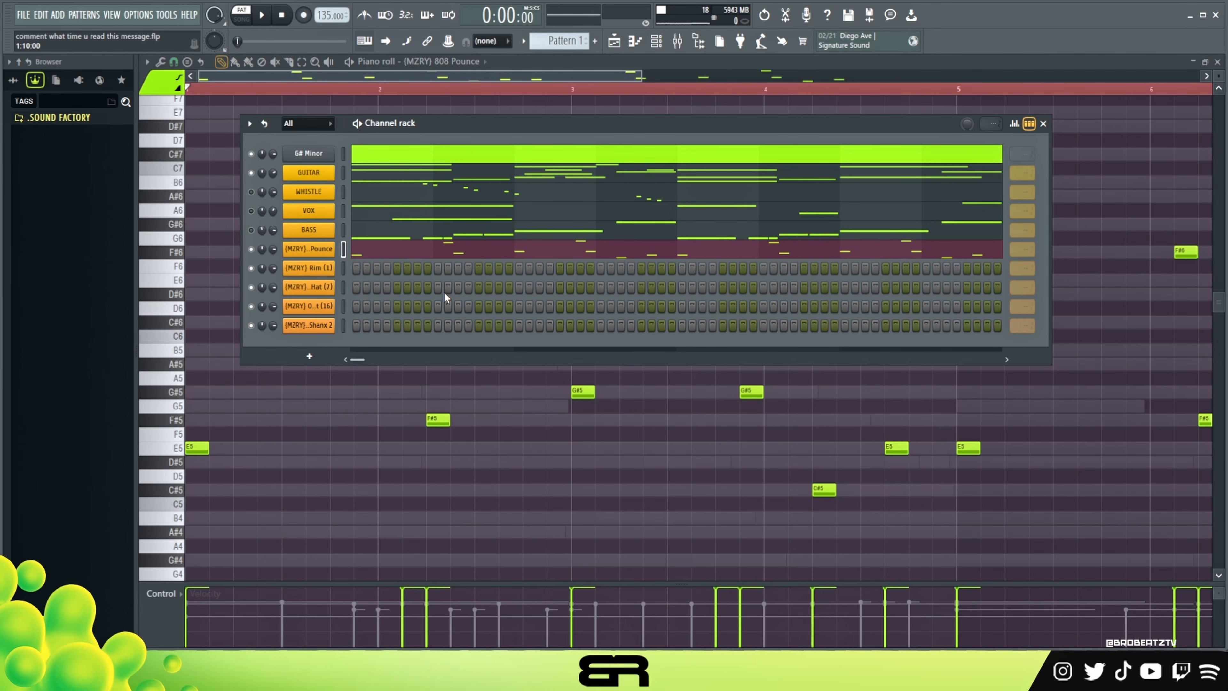
key("space")
left_click(437, 267)
left_click(437, 287)
key("space")
key("space")
key("space")
key("space")
right_click(388, 285)
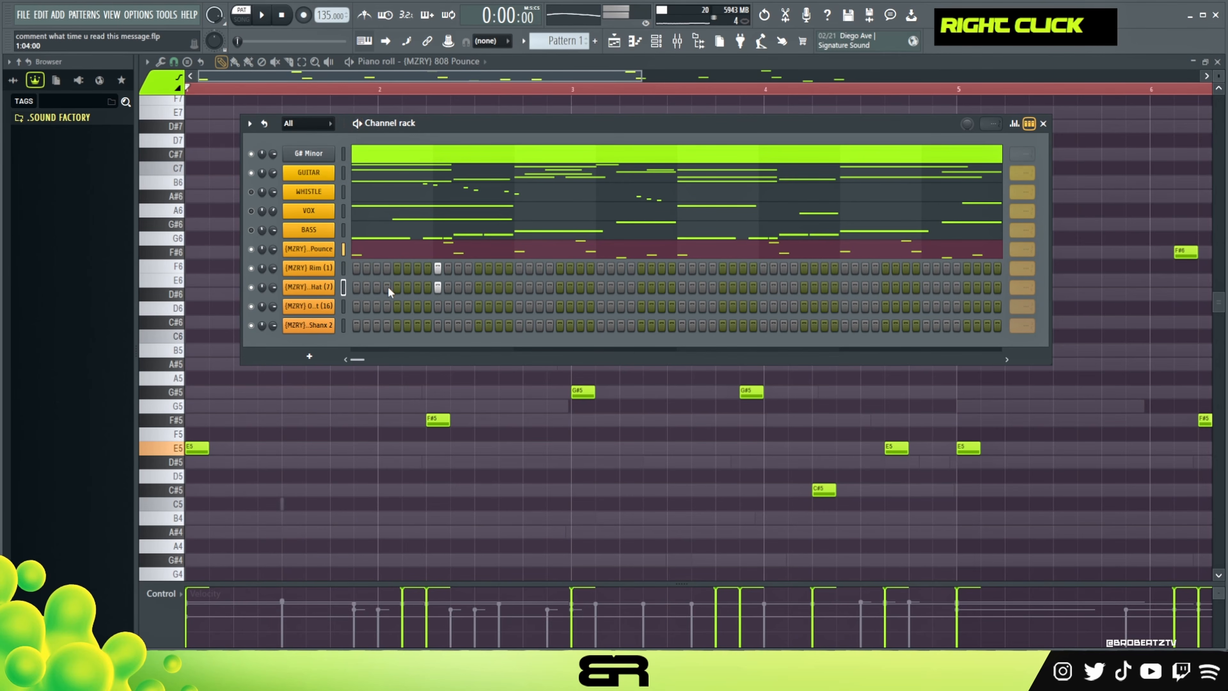
Step: Try a Hat (7) hit on step 3 of bar 1, remove it and place it on step 5 instead
key("space")
left_click(377, 287)
key("space")
key("space")
key("space")
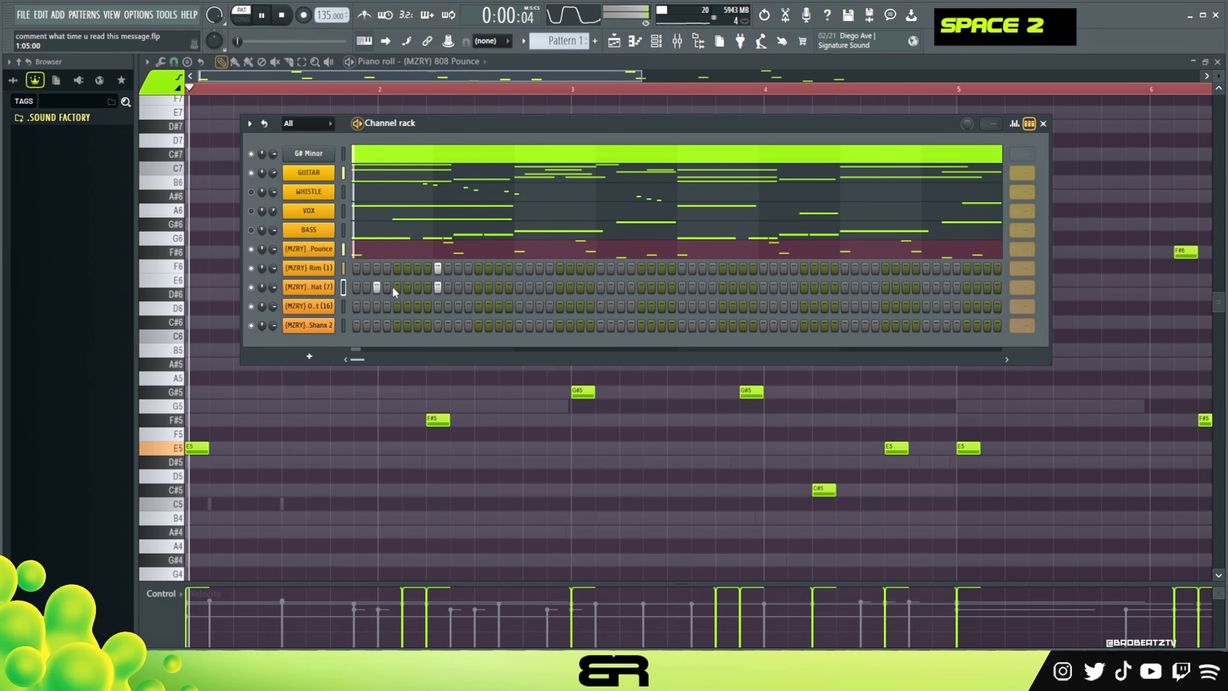
key("space")
left_click(377, 287)
key("space")
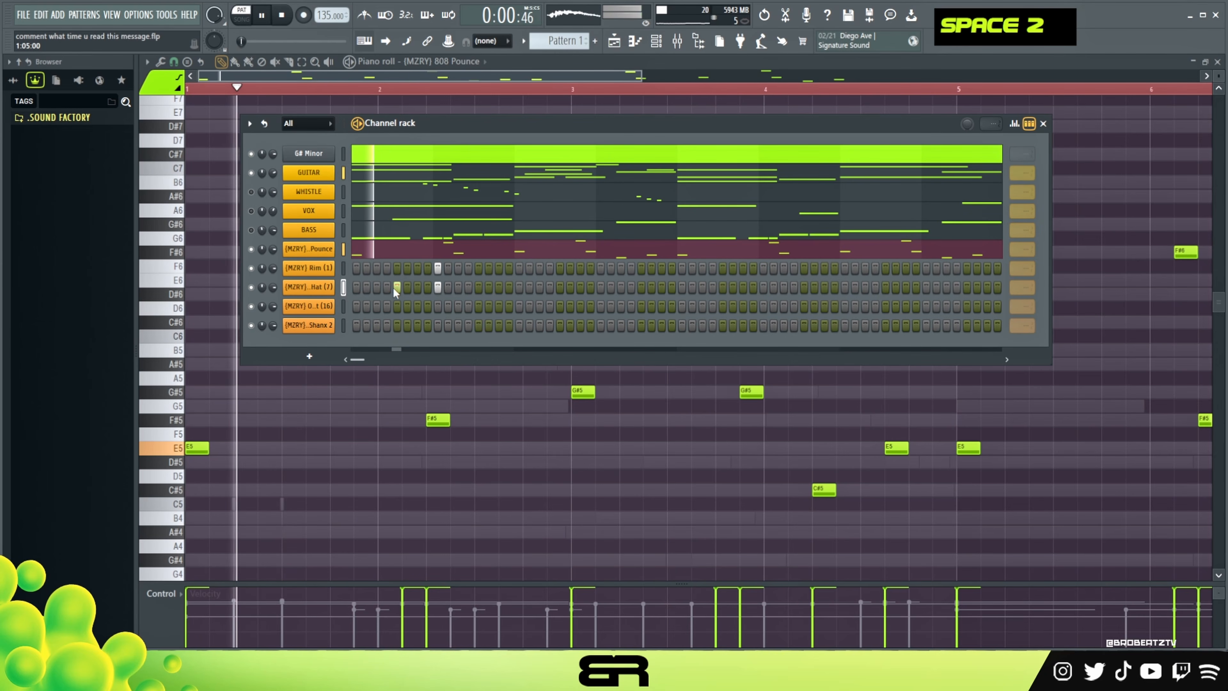
key("space")
key("space")
Step: Add a hit on step 9 of bar 1 to the O..t (16) channel and play it back
left_click(438, 308)
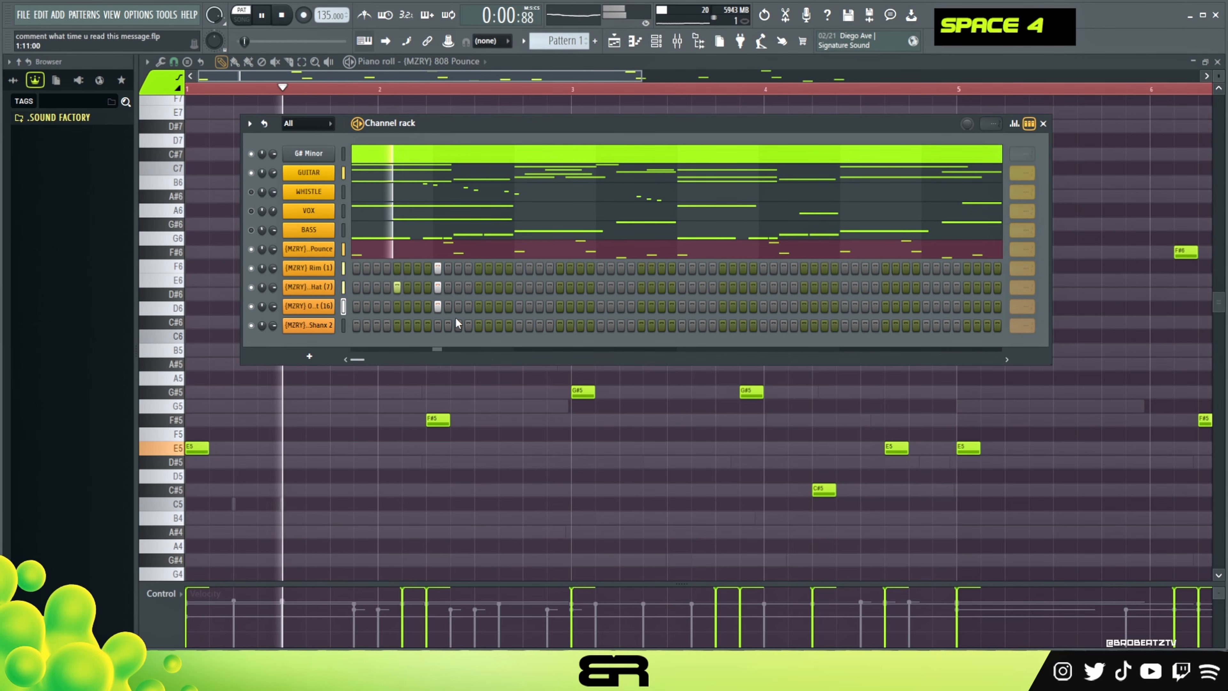
key("space")
key("space")
Step: Add Hat (7) hits on steps 1, 5 and 7 of bar 2 while checking playback
left_click(519, 288)
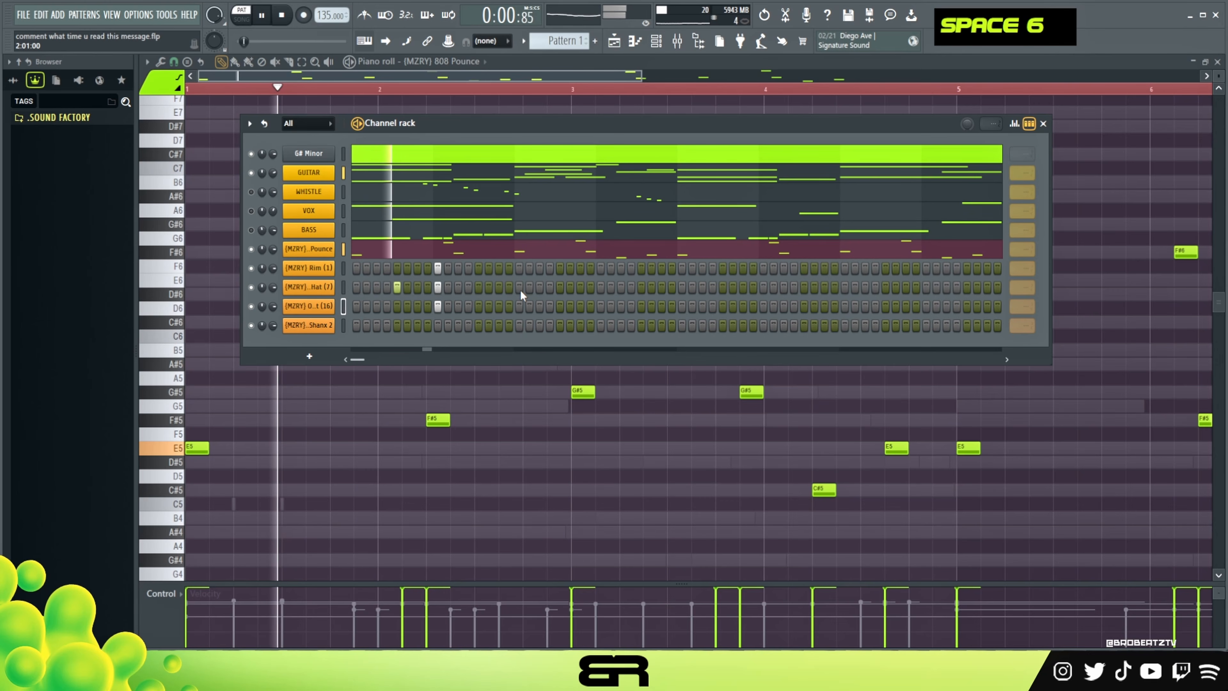
key("space")
left_click(560, 287)
key("space")
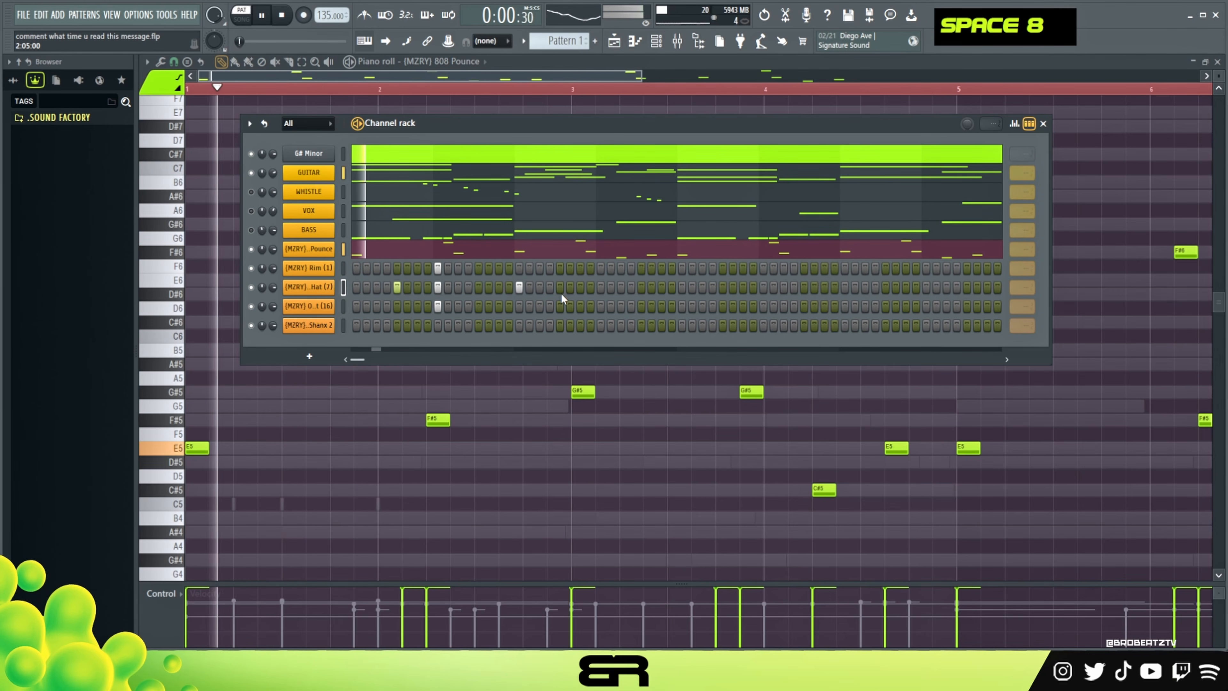
left_click(580, 287)
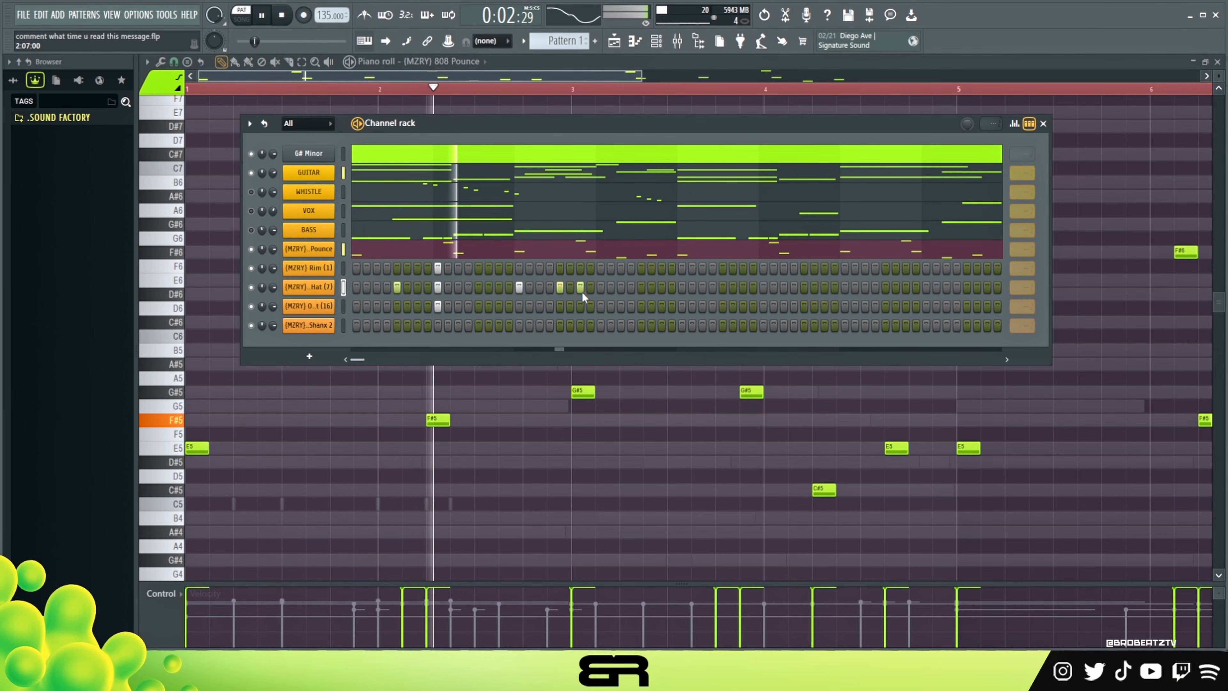
Step: Add a Shanx 2 hit on step 3 of bar 2 and listen to the drums
key("space")
key("space")
left_click(539, 326)
key("space")
key("space")
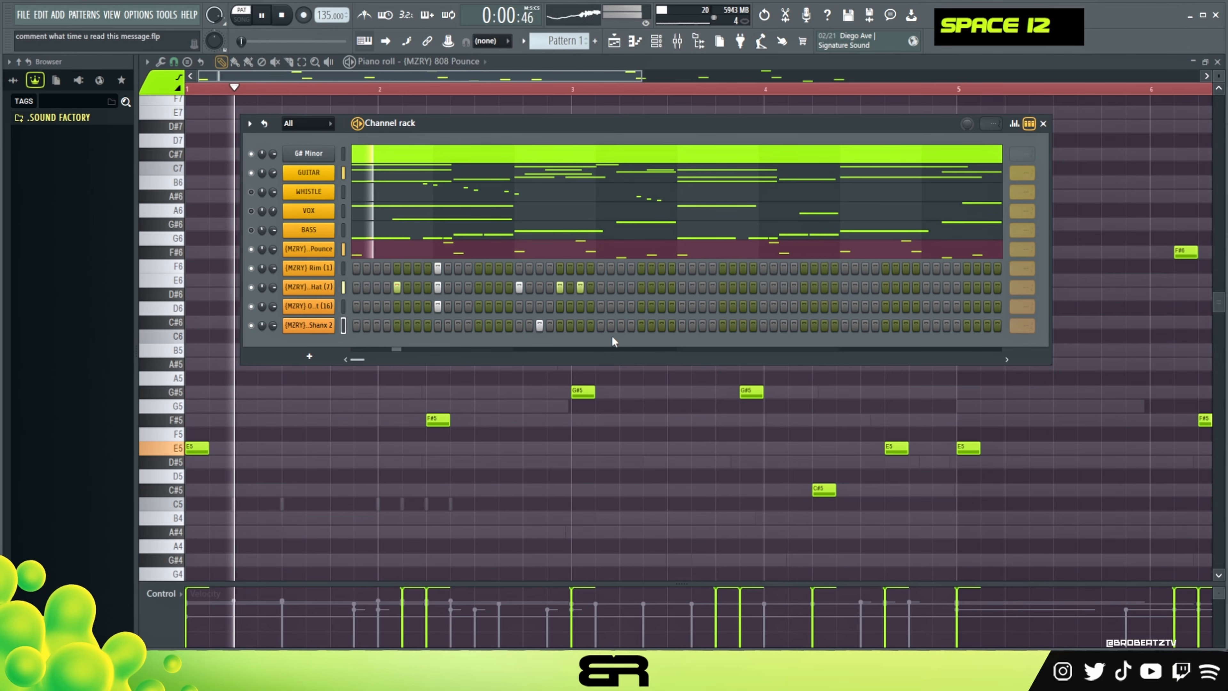
Step: Add Rim (1) and O..t (16) hits on step 9 of bar 2 and a Hat (7) hit on step 11
key("space")
key("space")
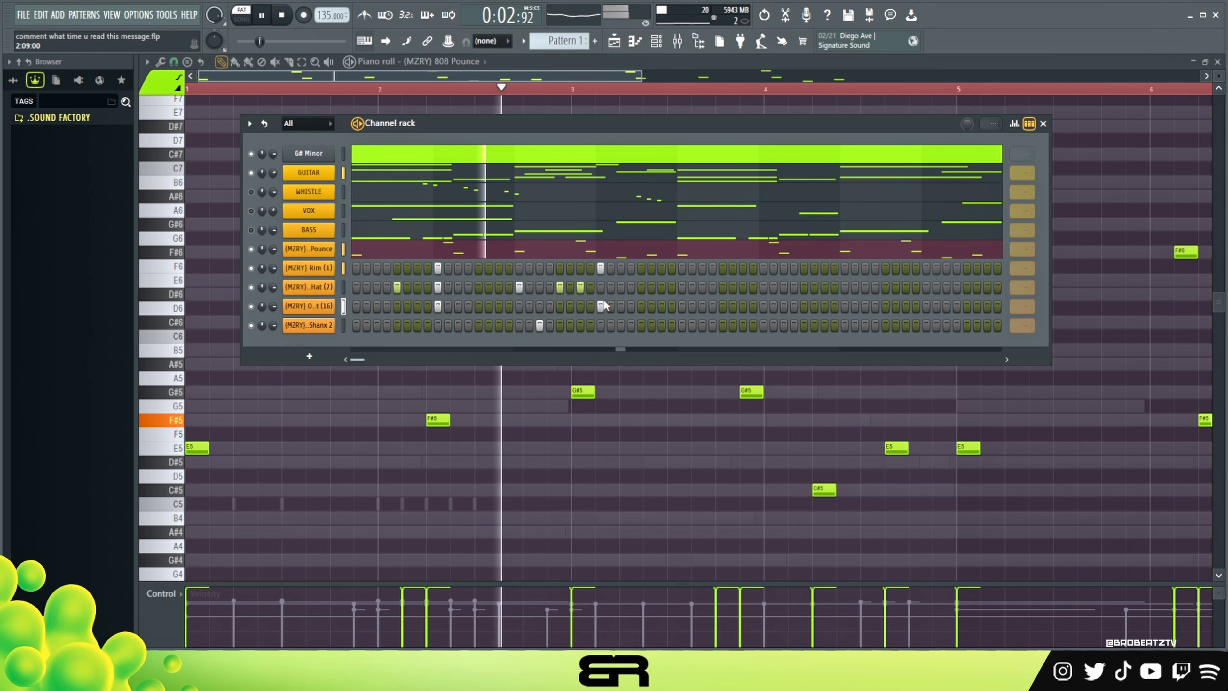
key("space")
left_click(600, 288)
key("space")
right_click(600, 287)
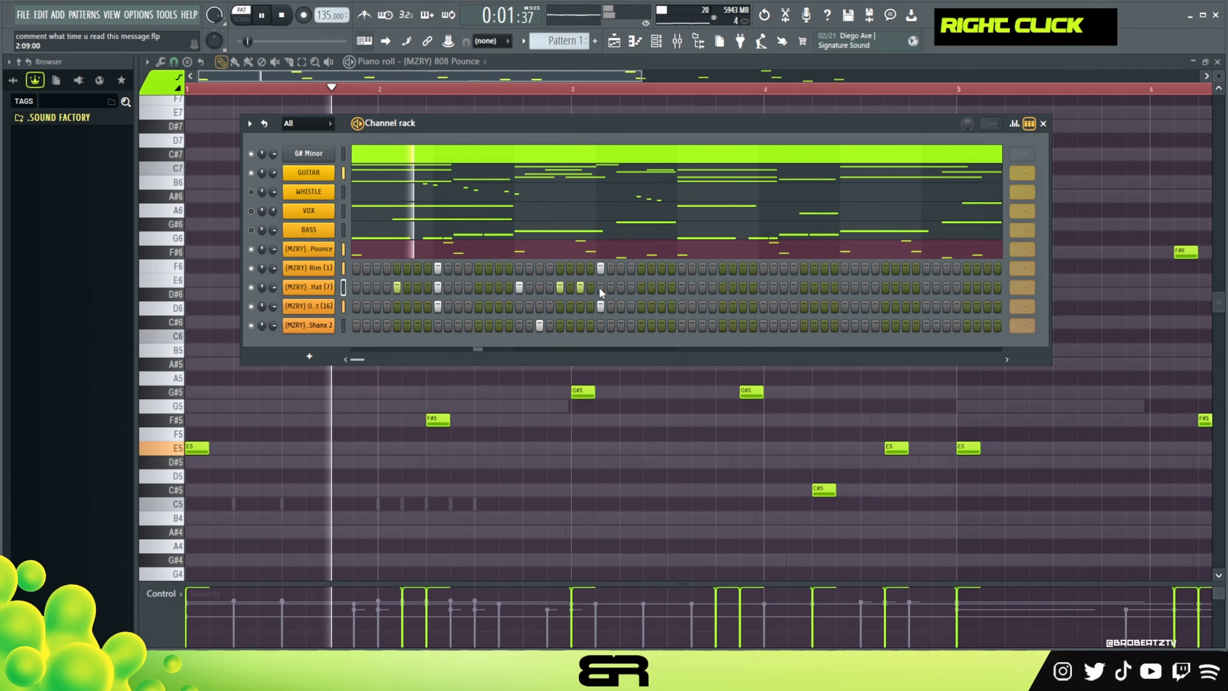
left_click(621, 287)
key("space")
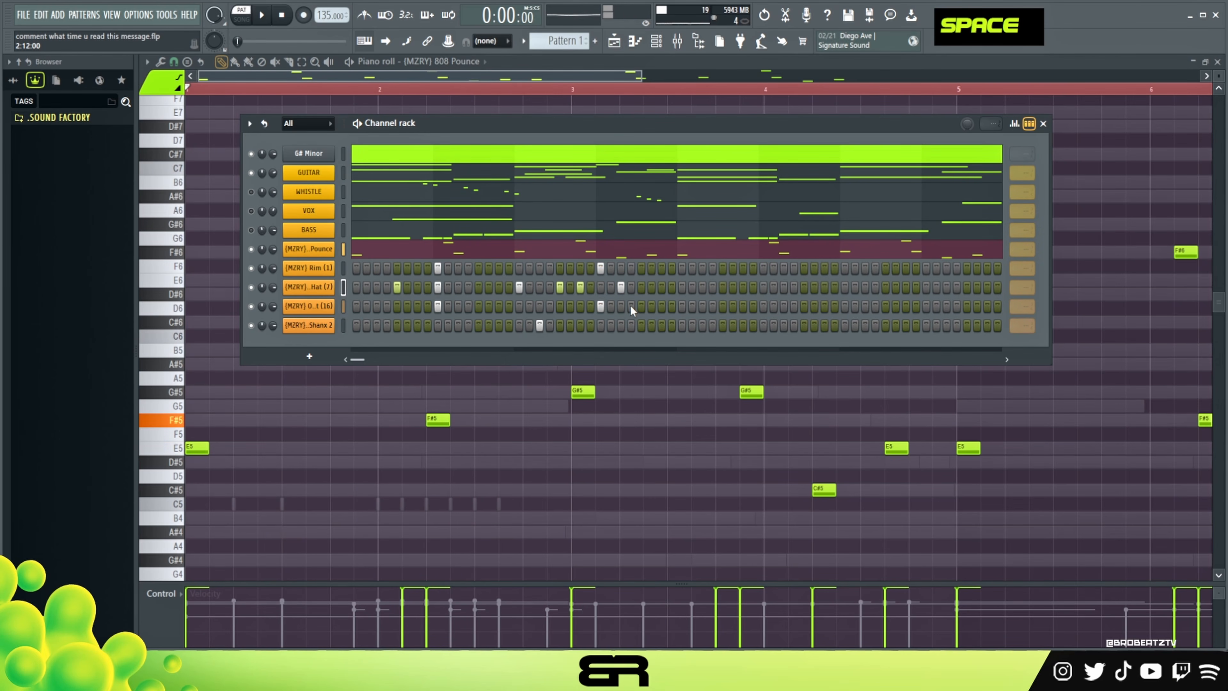
Step: Add Rim (1) hits on steps 9 and 15 of bar 3 and step 9 of bar 4
key("space")
left_click(763, 268)
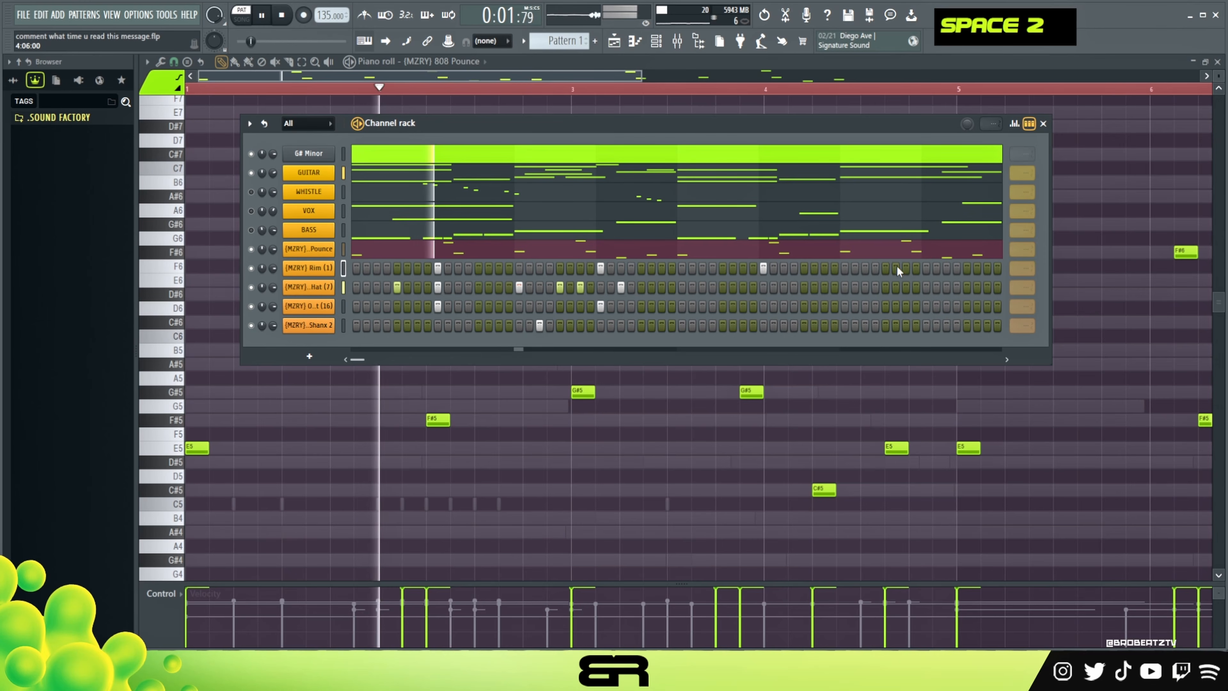
left_click(925, 268)
key("space")
key("space")
left_click(825, 268)
Step: Set the loop points of the Hat (7), O..t (16) and Shanx 2 channels to the next bar, at 32 steps
right_click(1017, 290)
left_click(1071, 378)
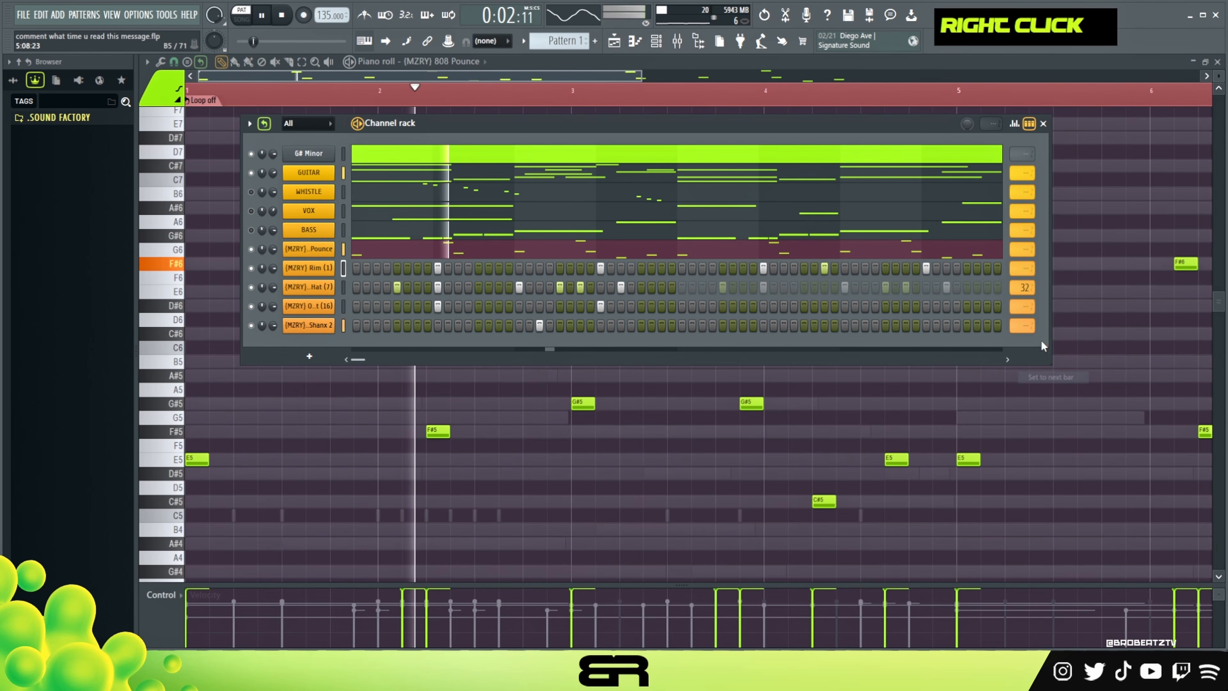
right_click(1026, 307)
left_click(1056, 393)
right_click(1024, 330)
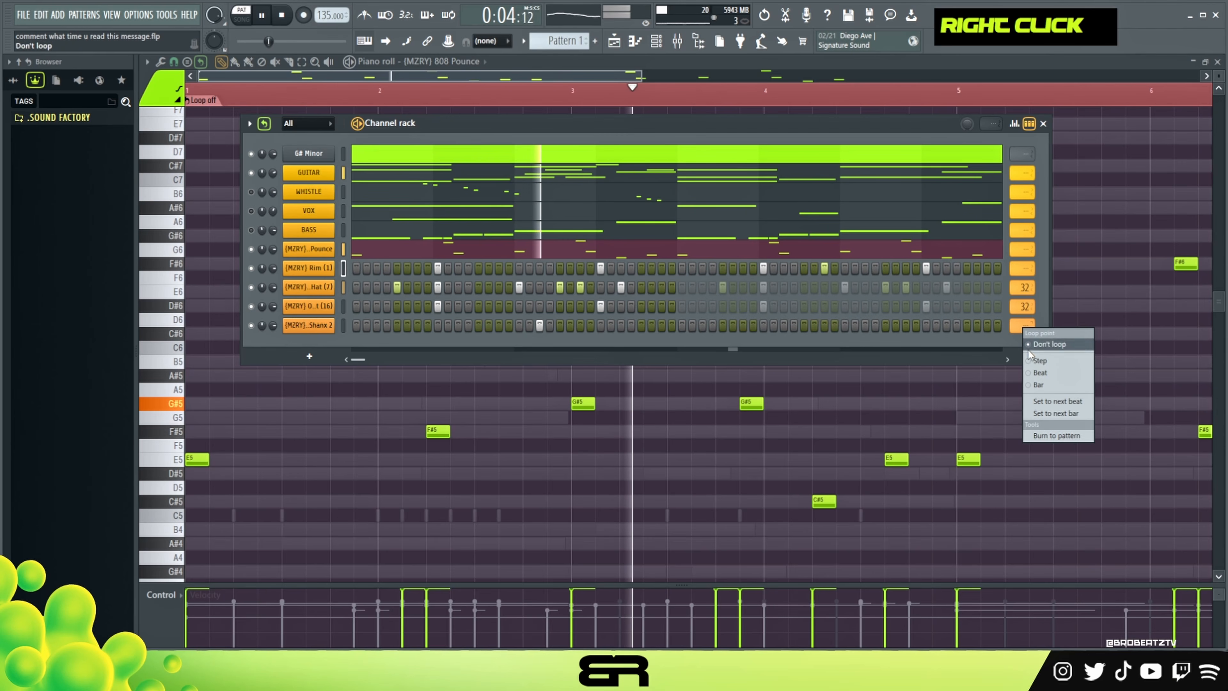
left_click(1058, 415)
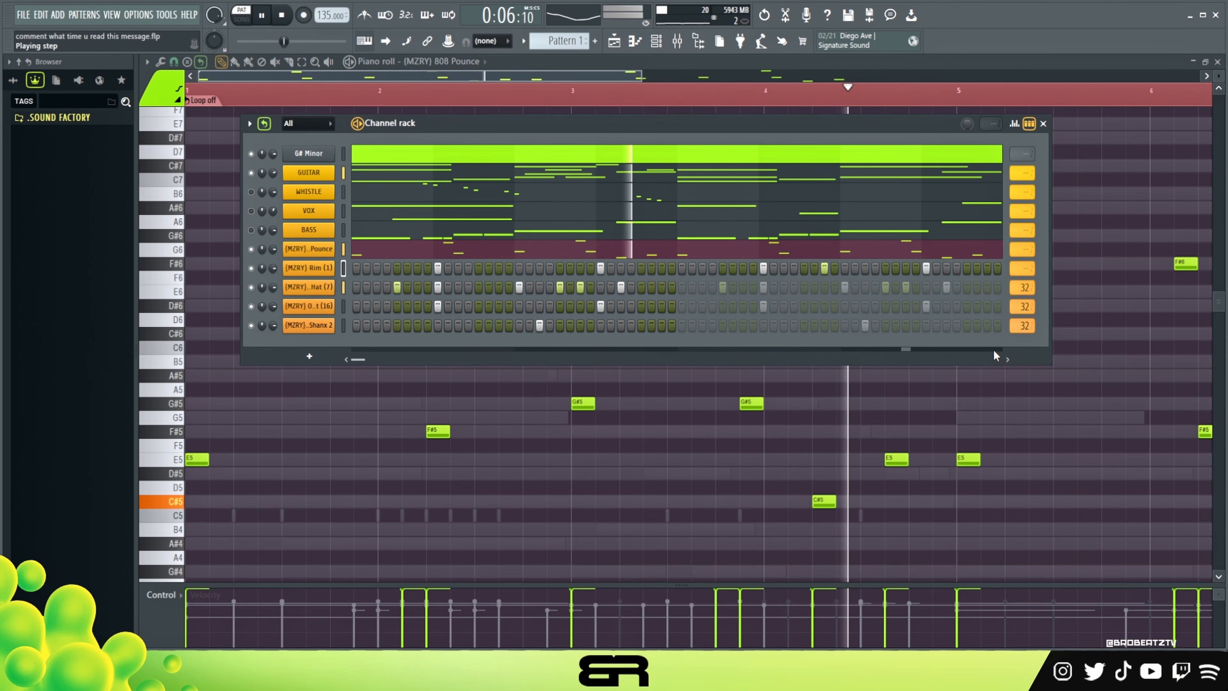
Step: Listen to the looped drums, unmute the WHISTLE and VOX channels and play the pattern
key("space")
key("space")
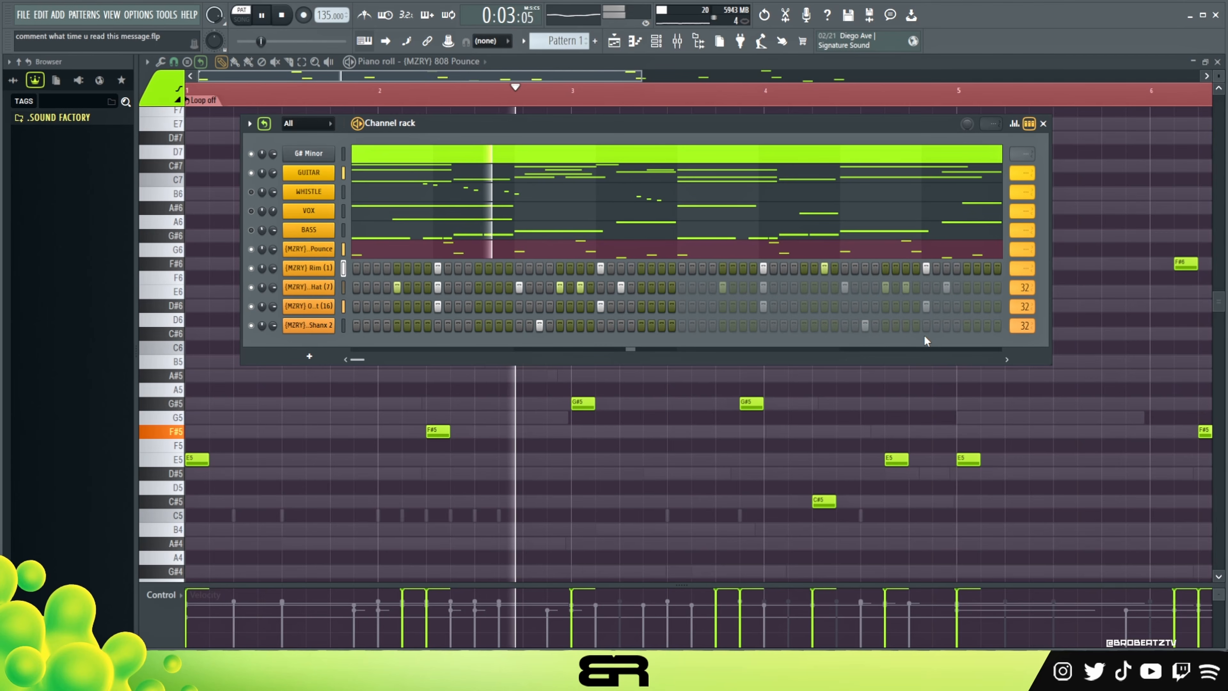
key("space")
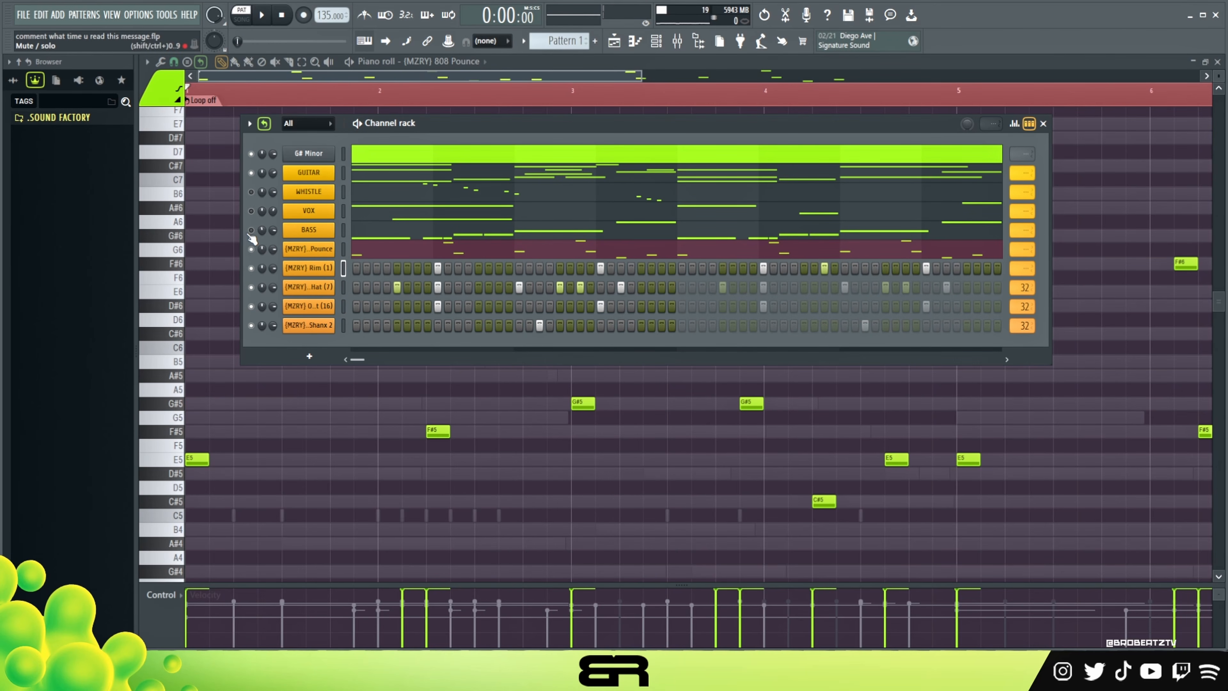
double_click(251, 211)
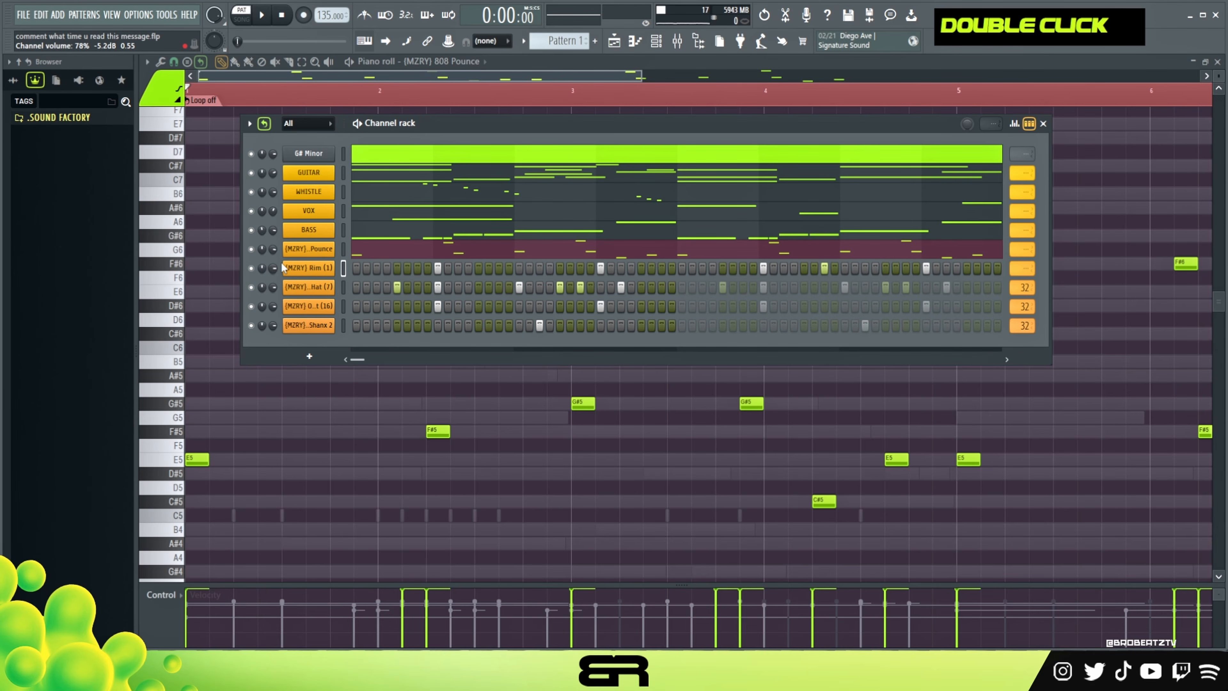
key("space")
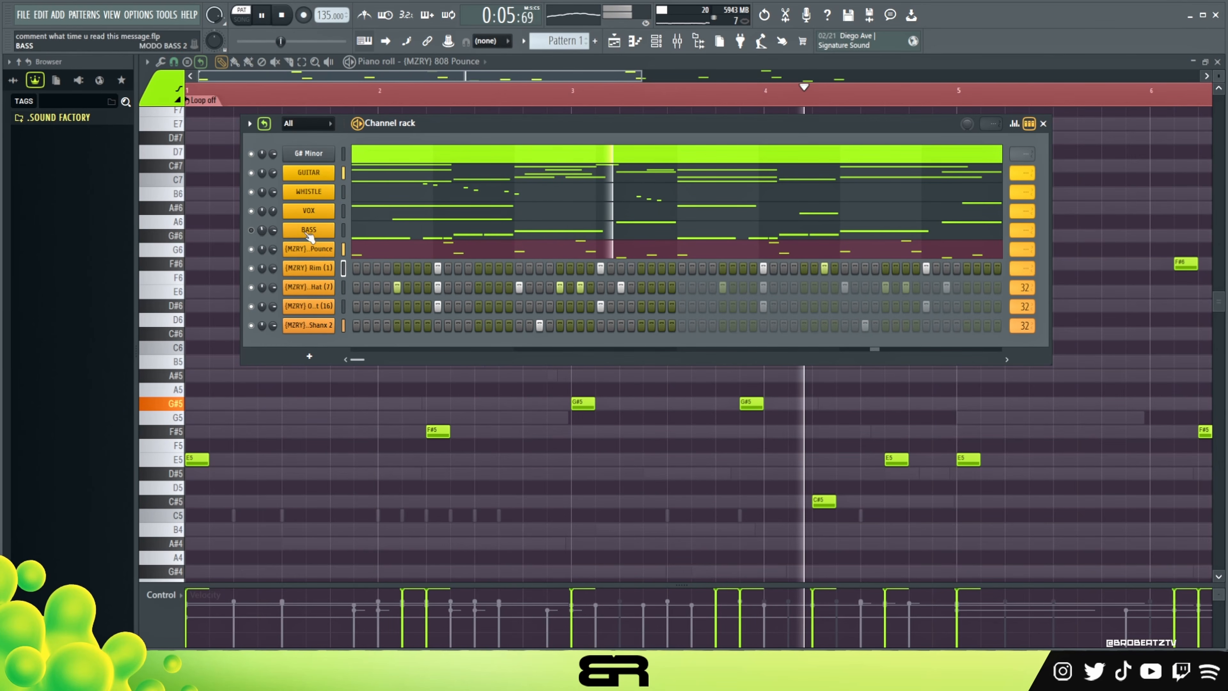
Step: Set the Rim (1) channel's loop point to the next bar, at 64 steps
left_click_drag(431, 123, 426, 143)
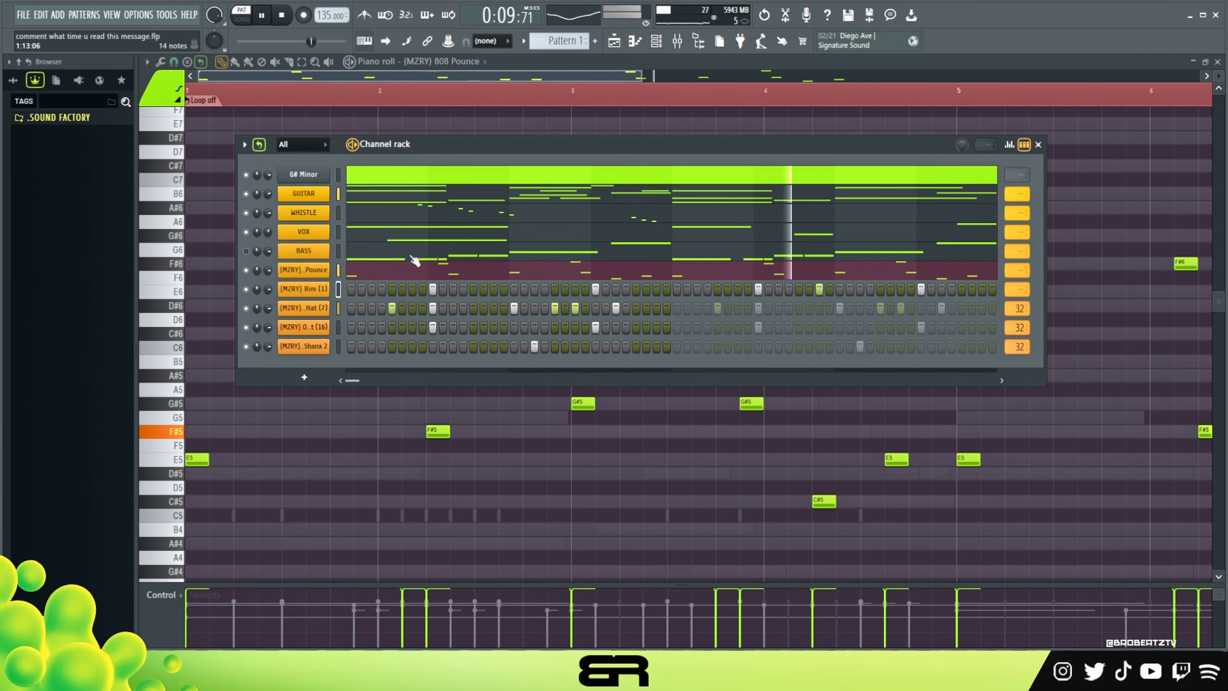
right_click(1018, 293)
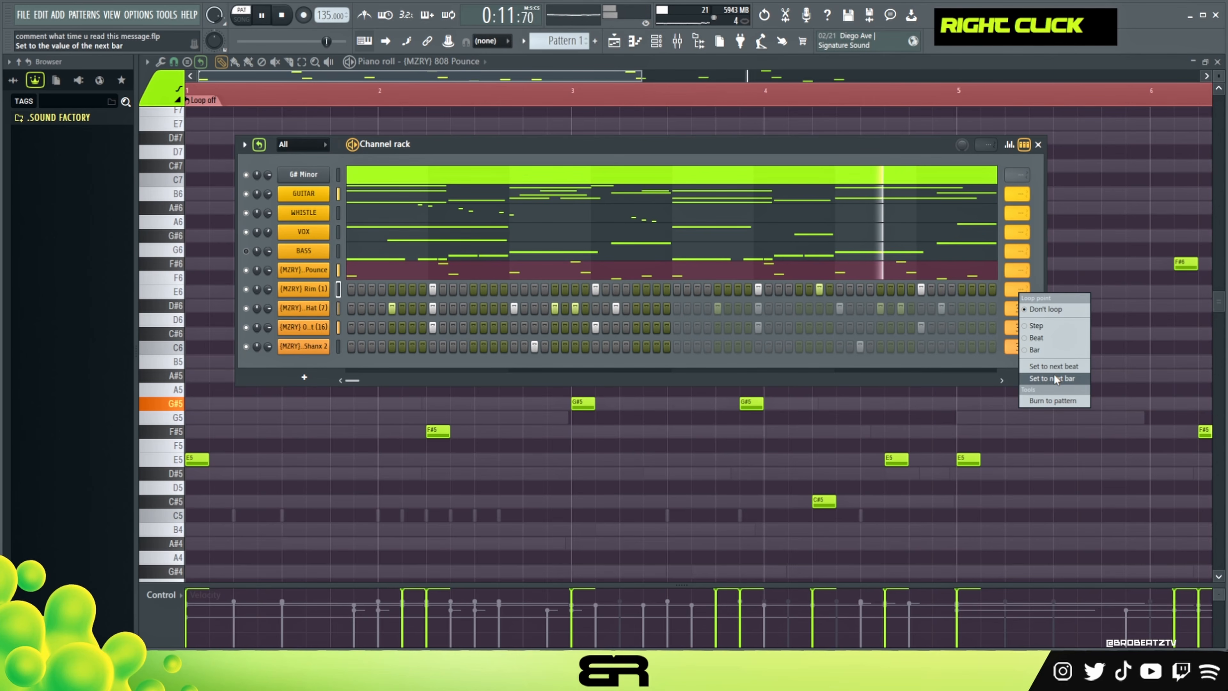
left_click(1052, 377)
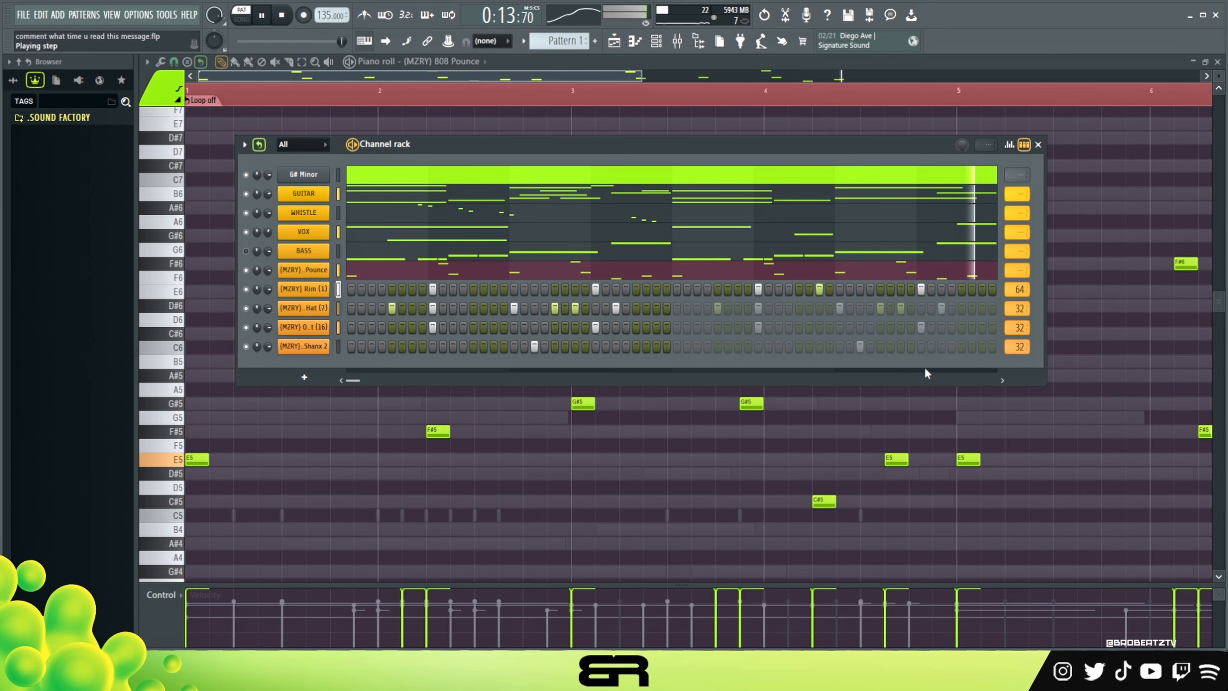